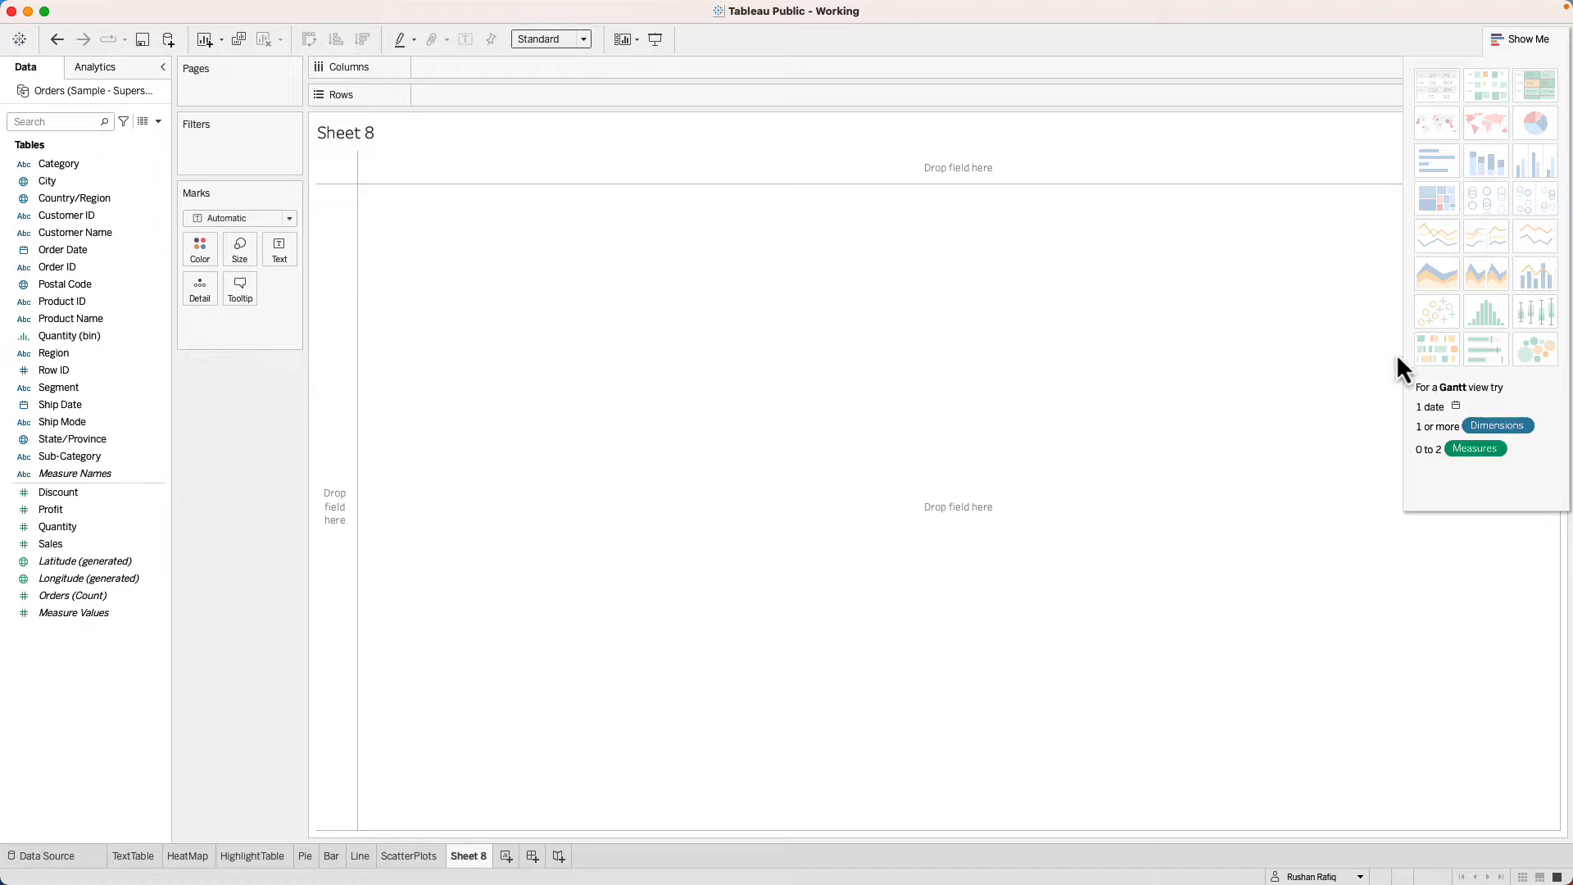
# Create a packed bubbles chart of Sales by Sub-Category and close the chart suggestions.
pyautogui.click(96, 547)
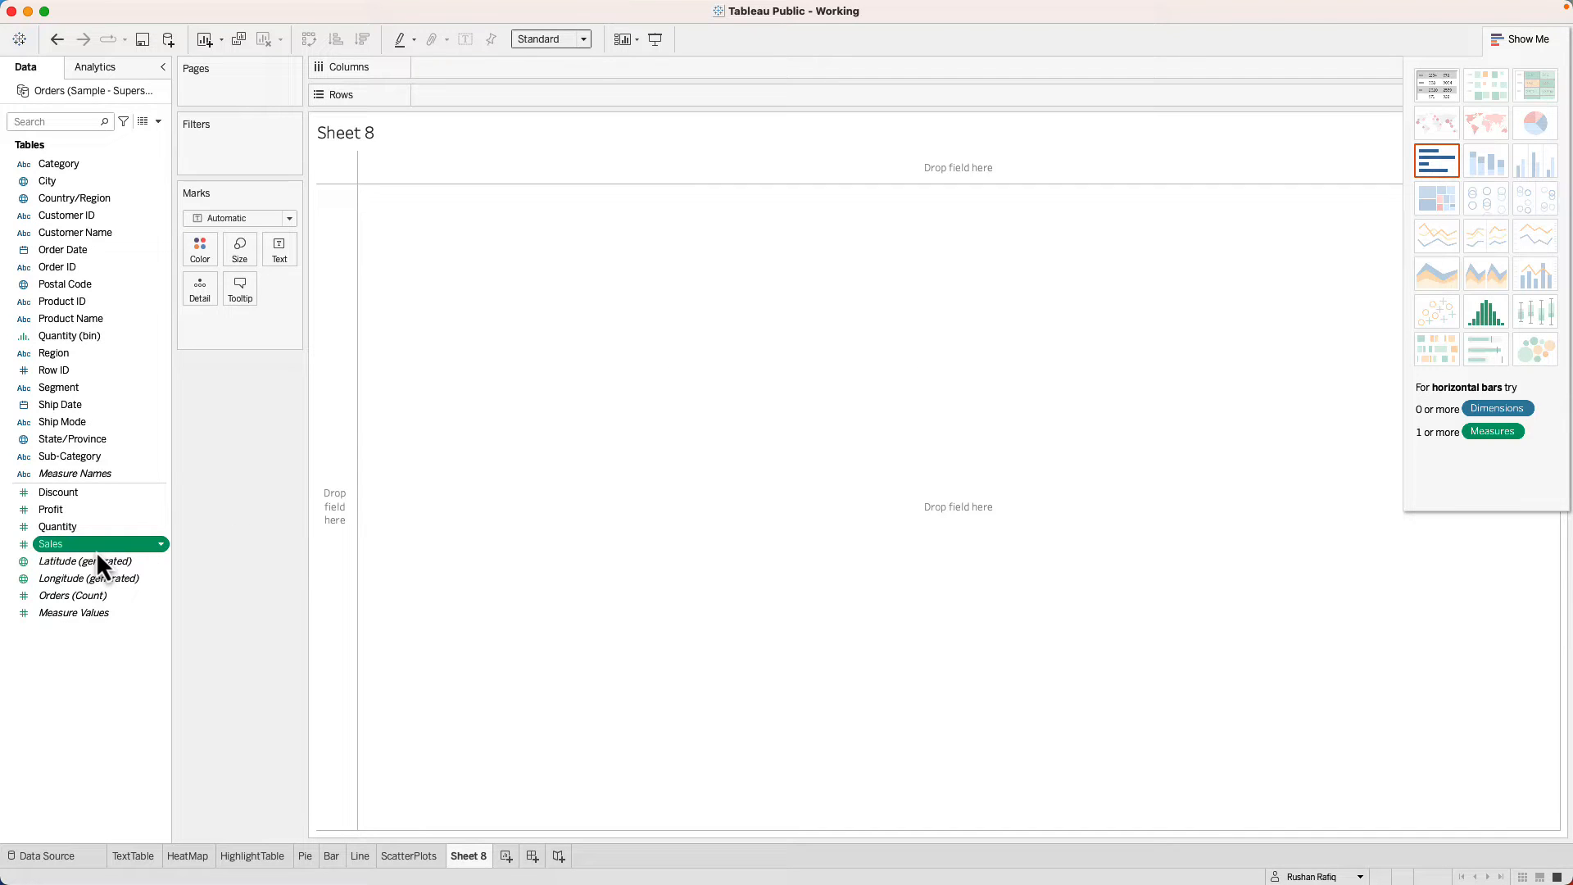
pyautogui.keyDown('super'); pyautogui.click(84, 461); pyautogui.keyUp('super')
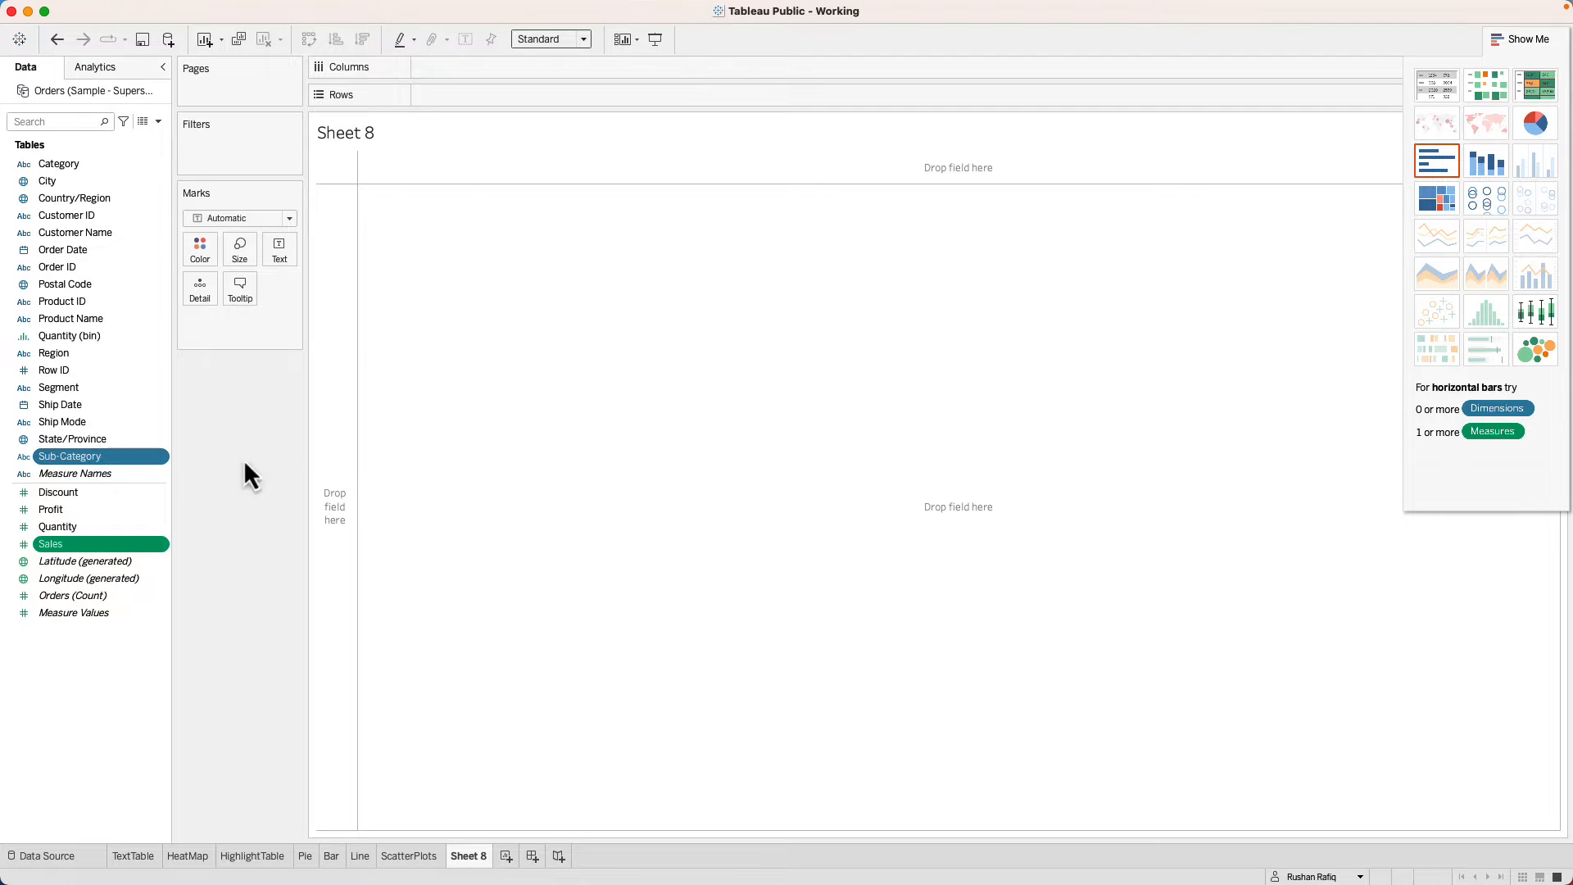
pyautogui.click(1545, 351)
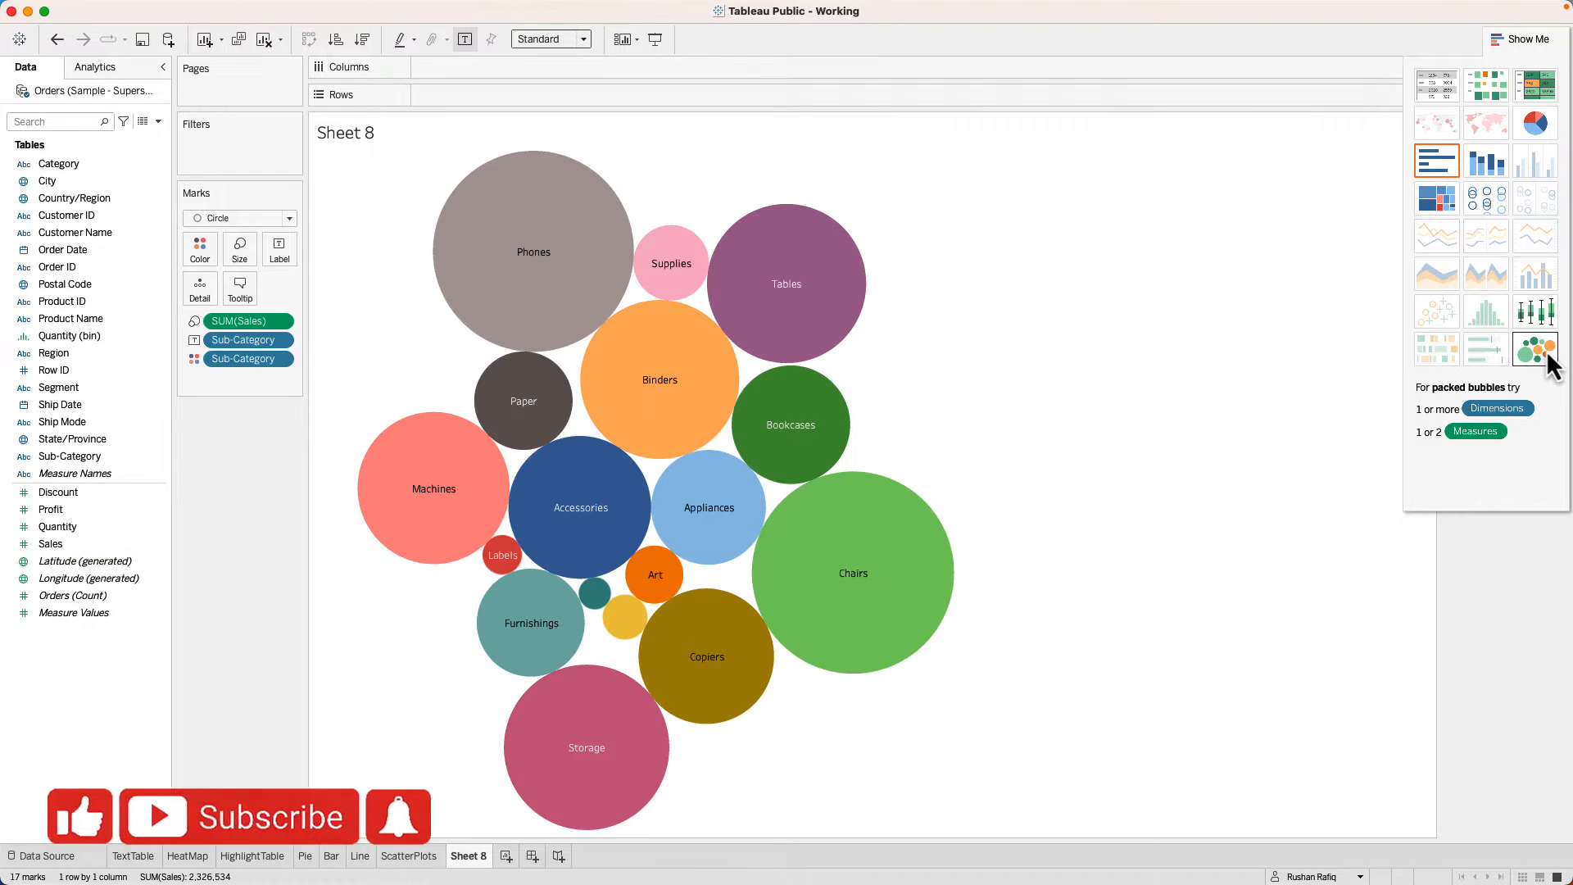
pyautogui.click(1528, 38)
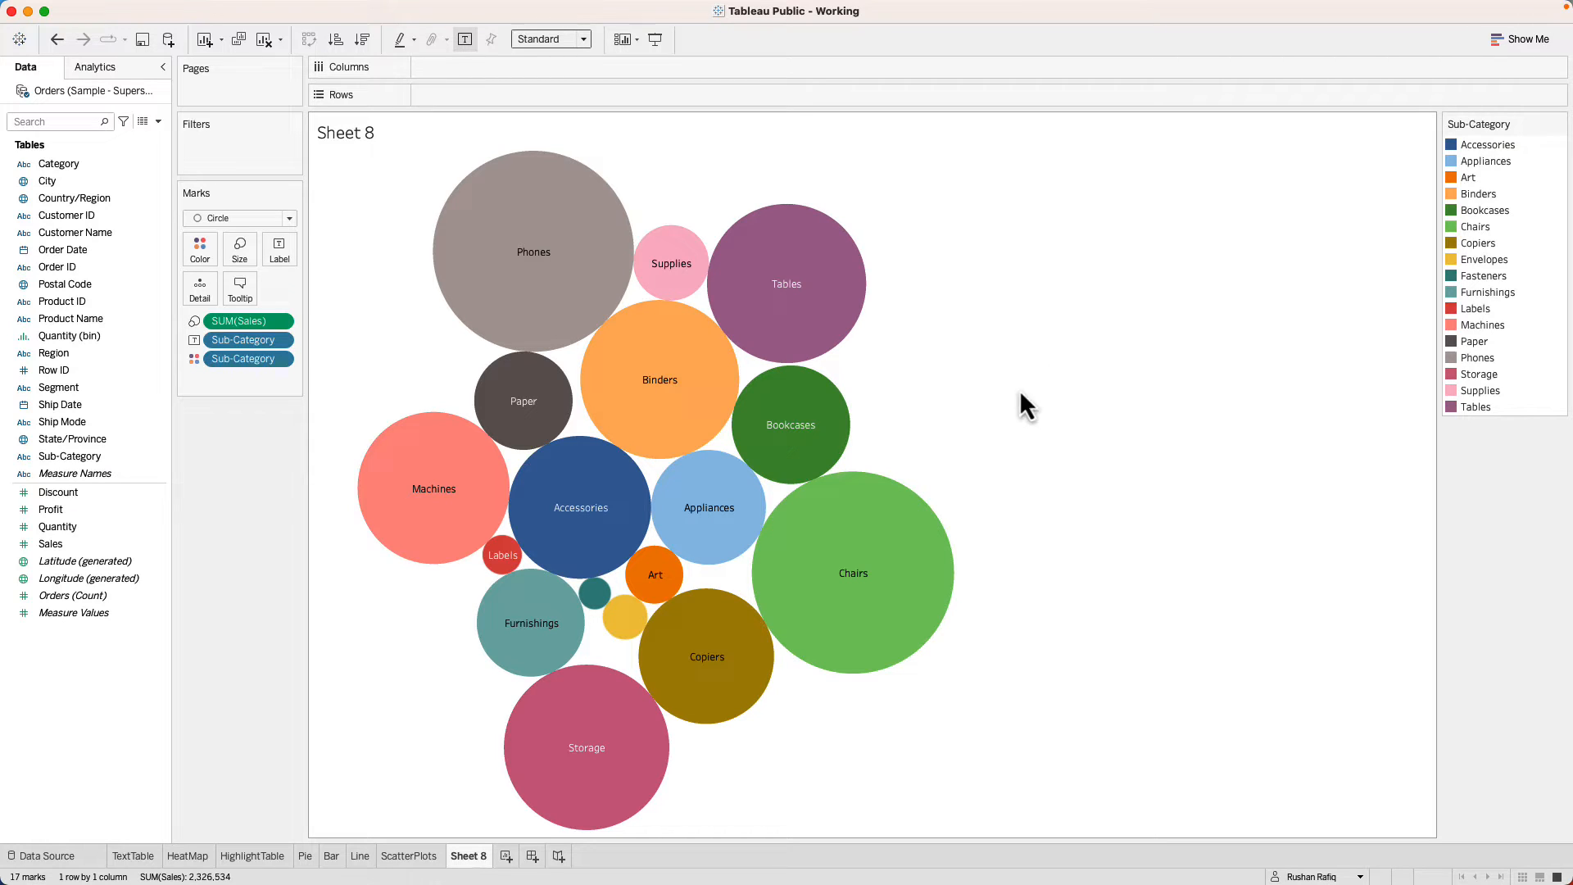
# Sort the packed bubbles' Sub-Category field by the sum of the Sales field in descending order.
pyautogui.moveTo(931, 548)
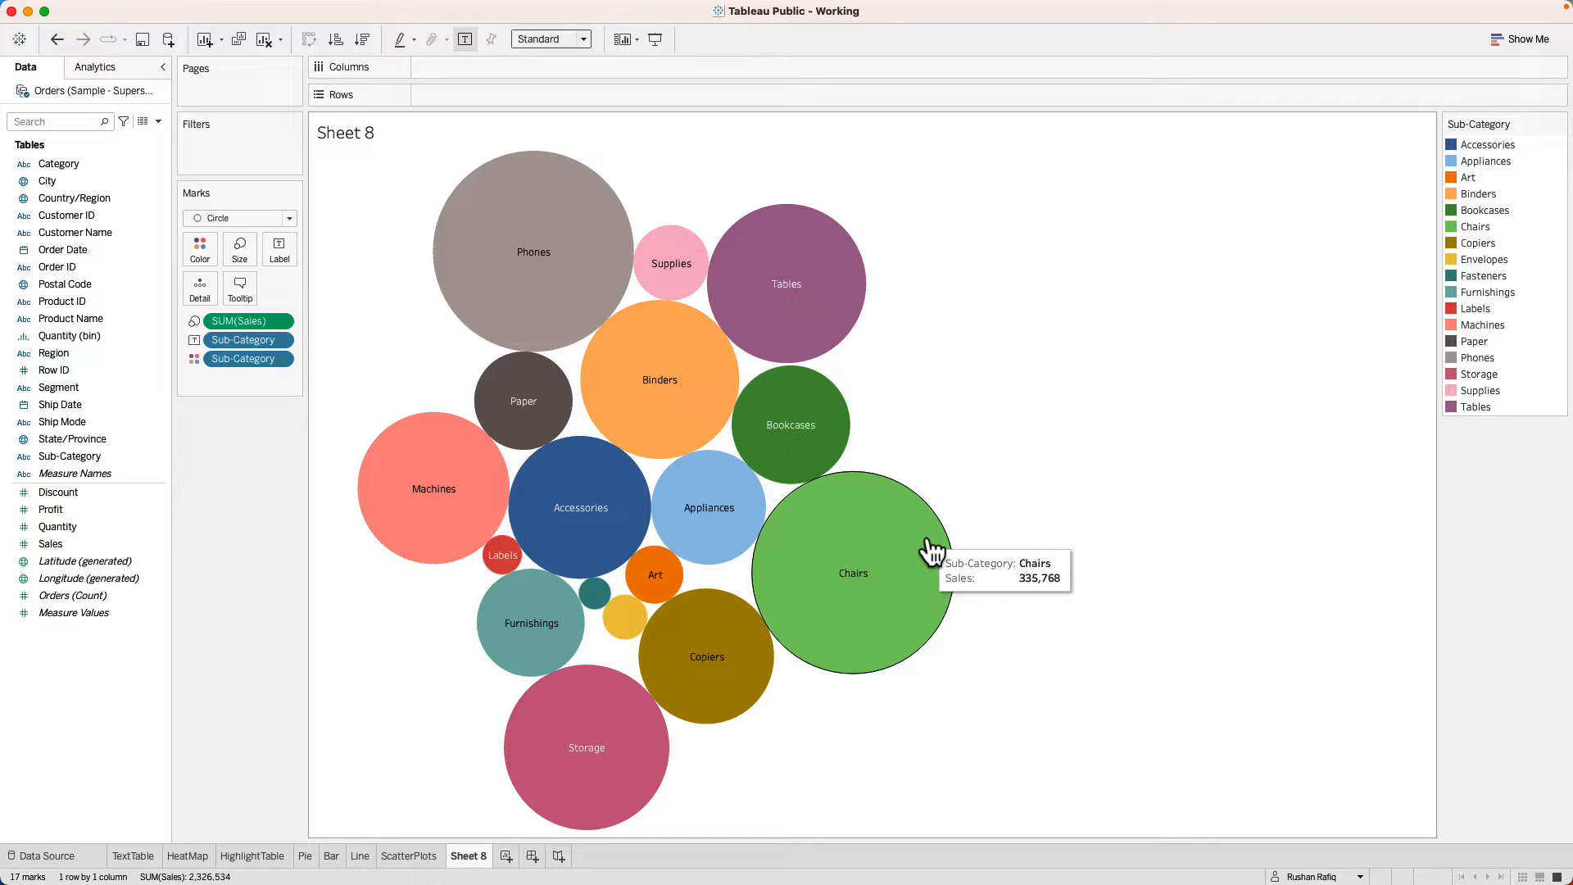
pyautogui.moveTo(506, 210)
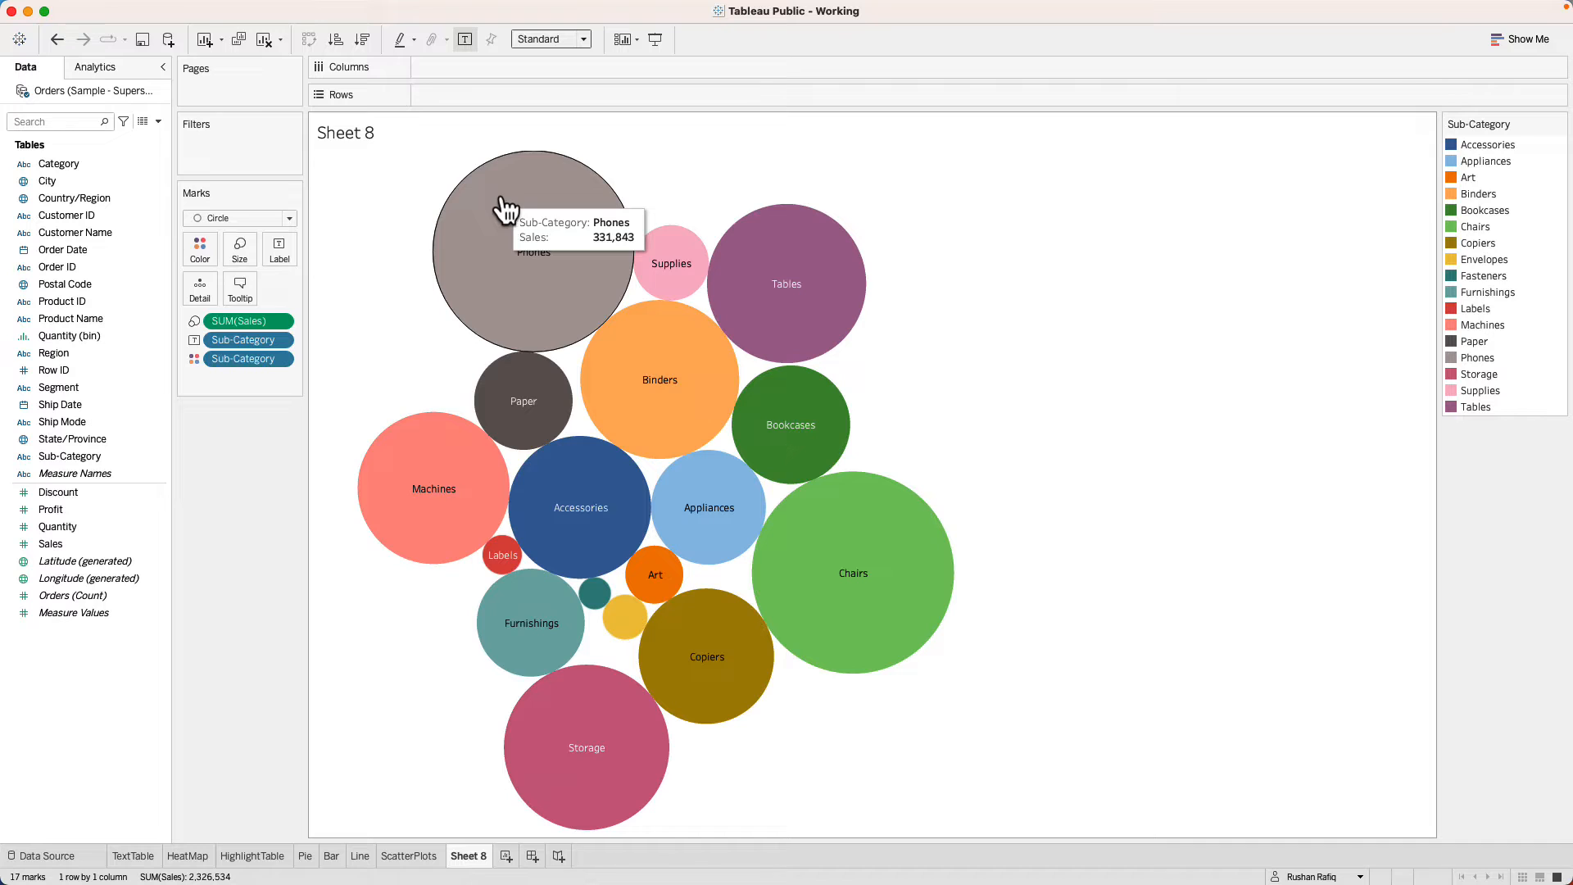
pyautogui.moveTo(572, 720)
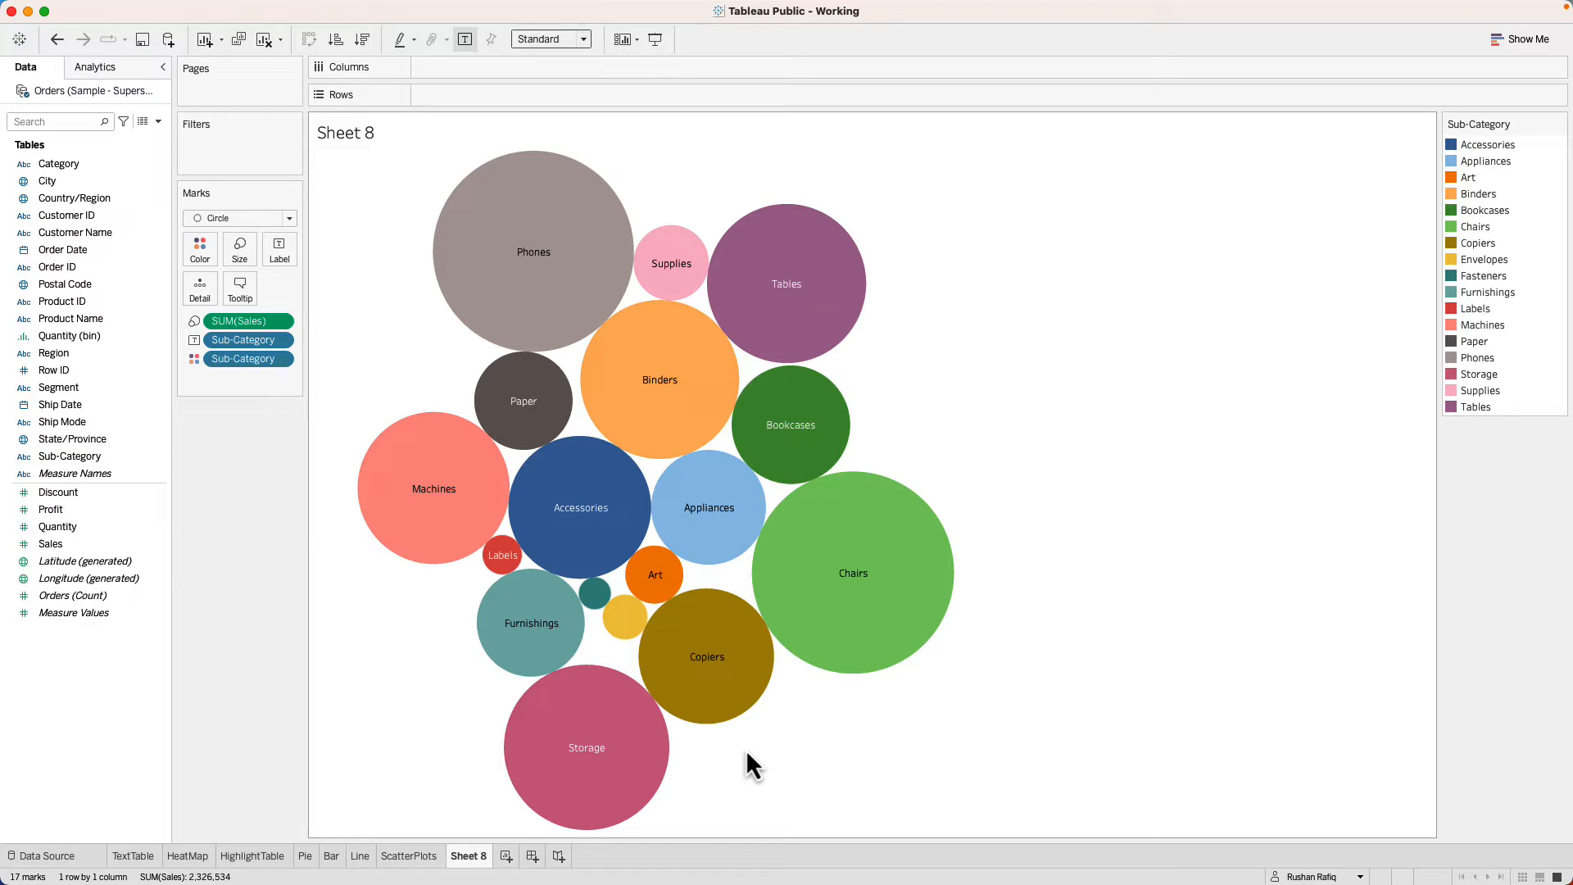
pyautogui.rightClick(254, 353)
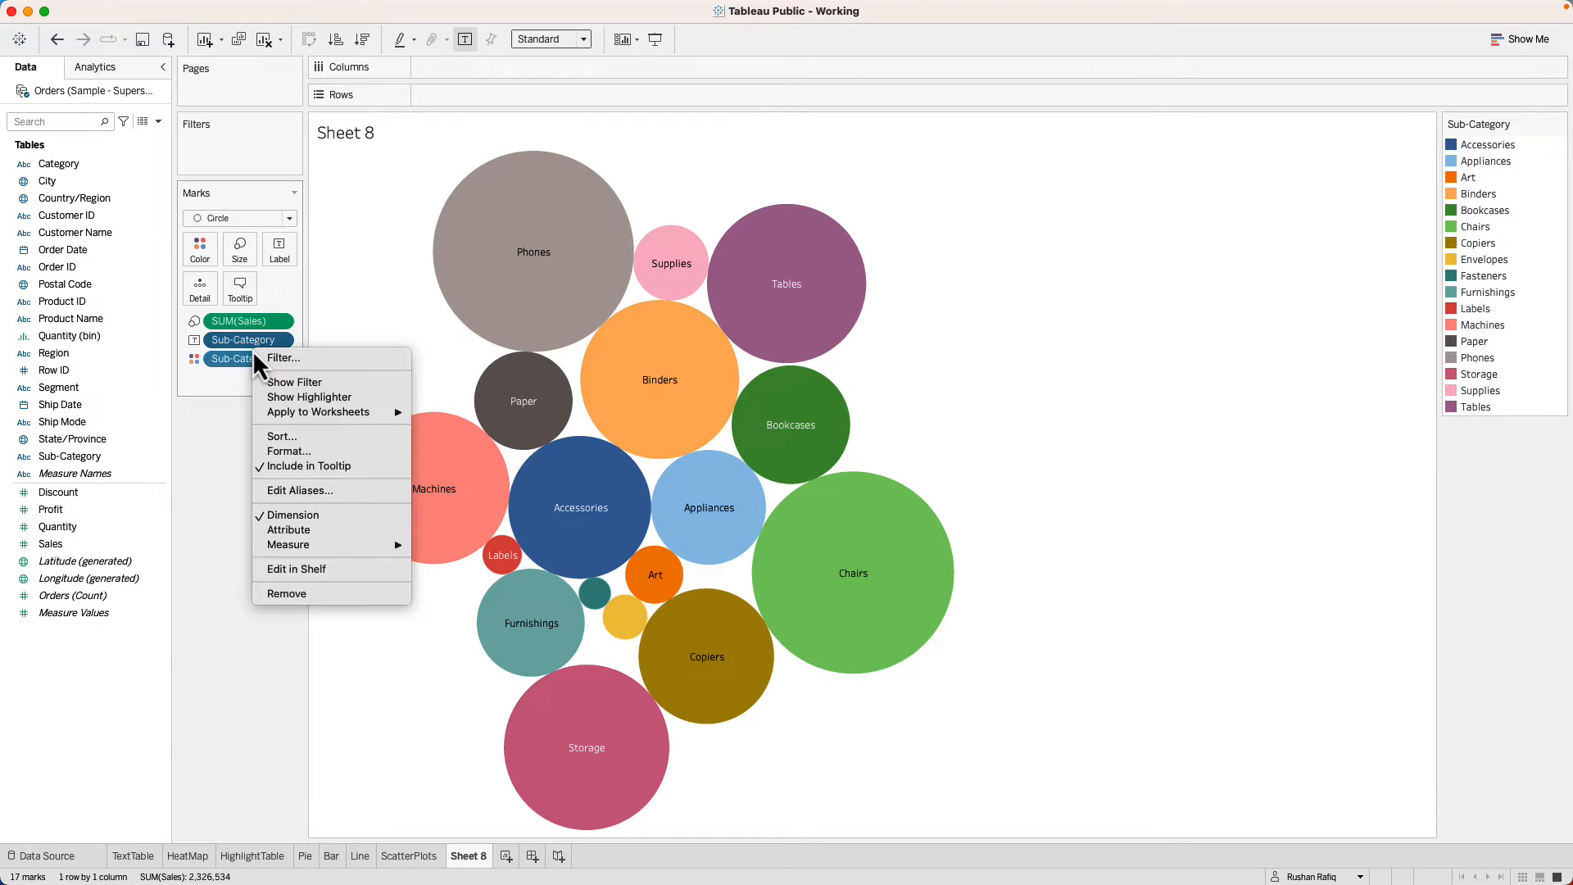
pyautogui.click(312, 439)
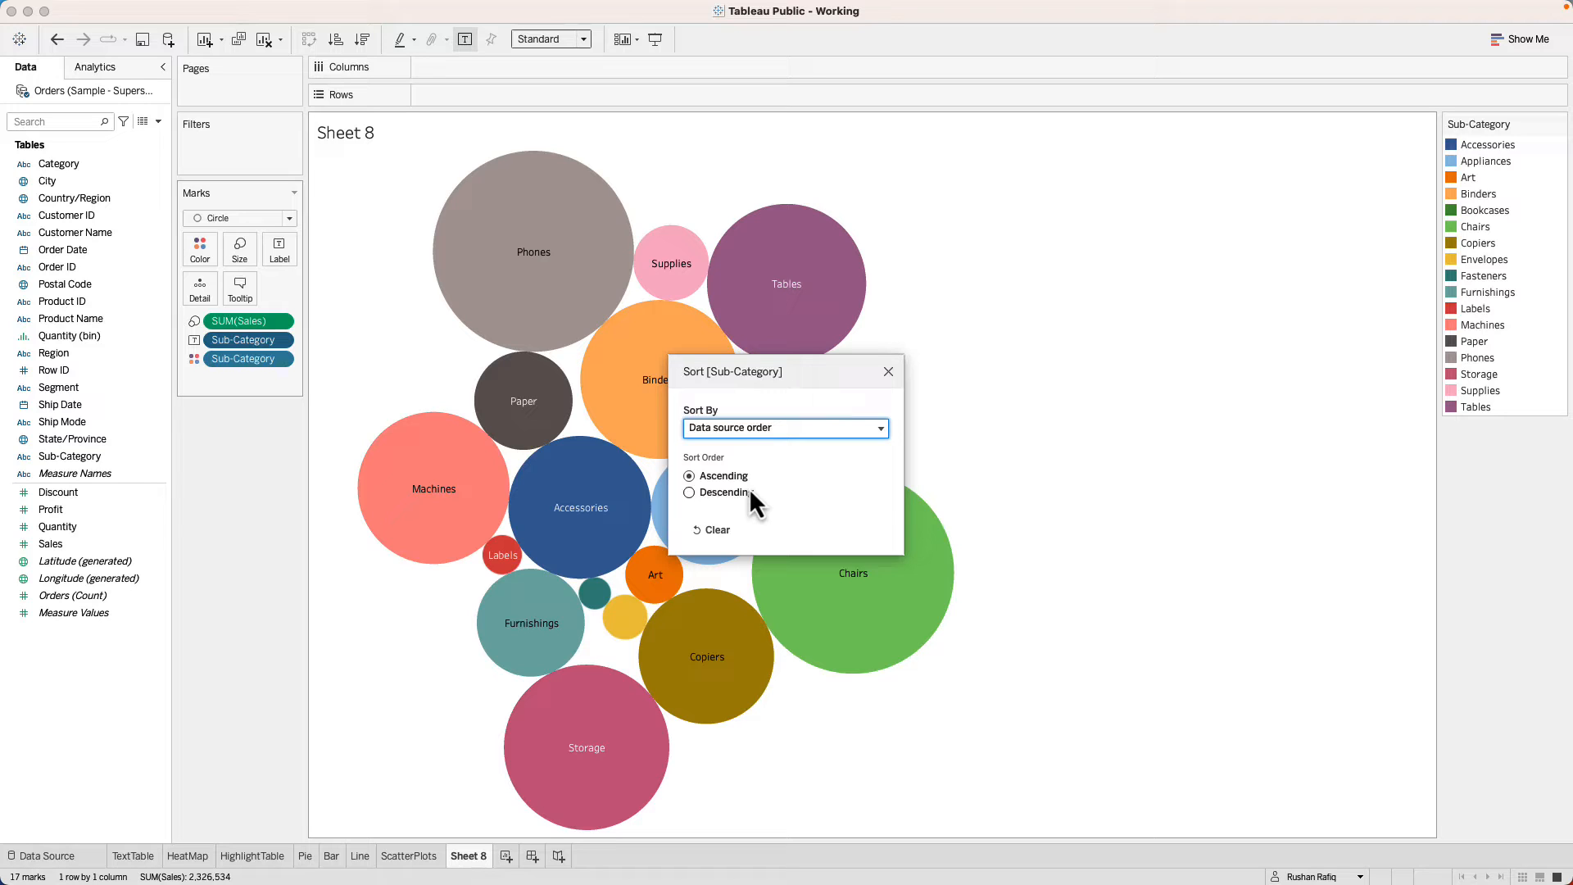
pyautogui.click(757, 432)
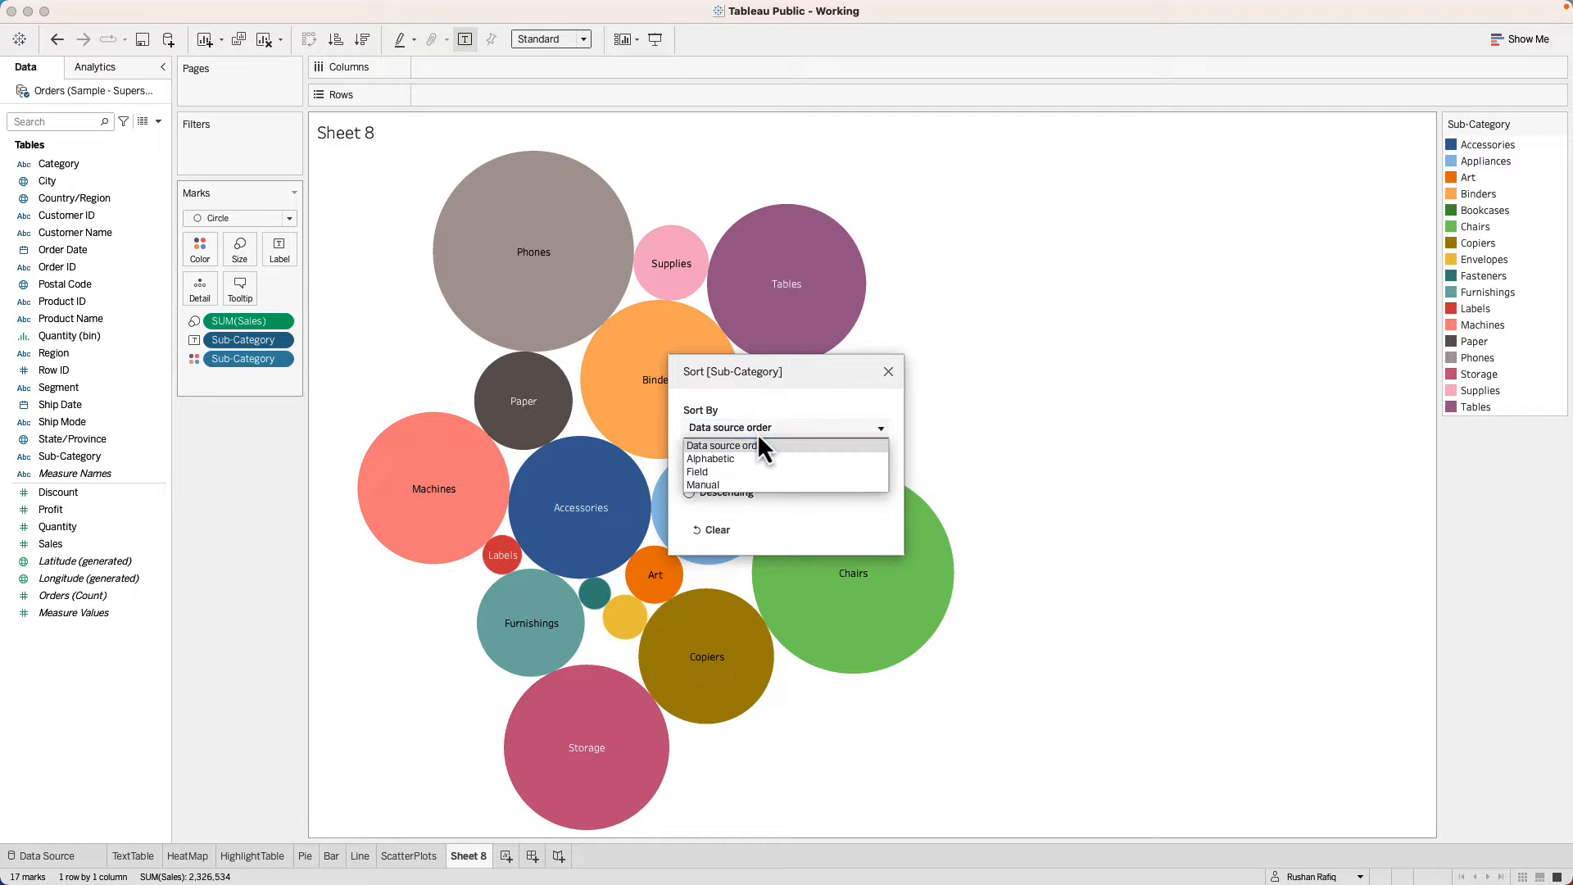
pyautogui.click(756, 472)
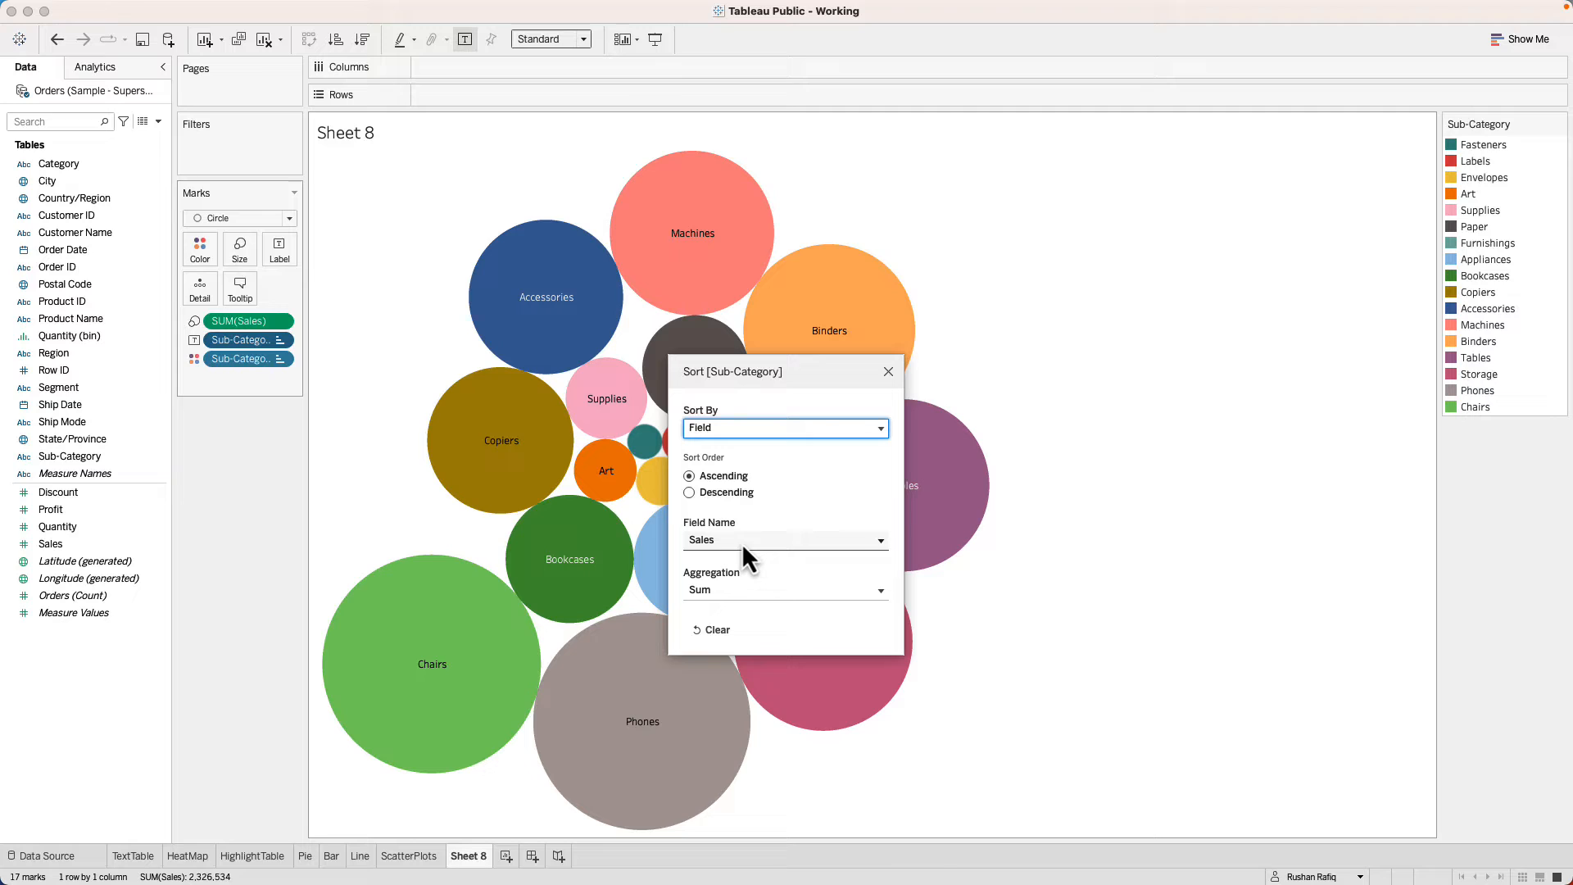
pyautogui.click(689, 492)
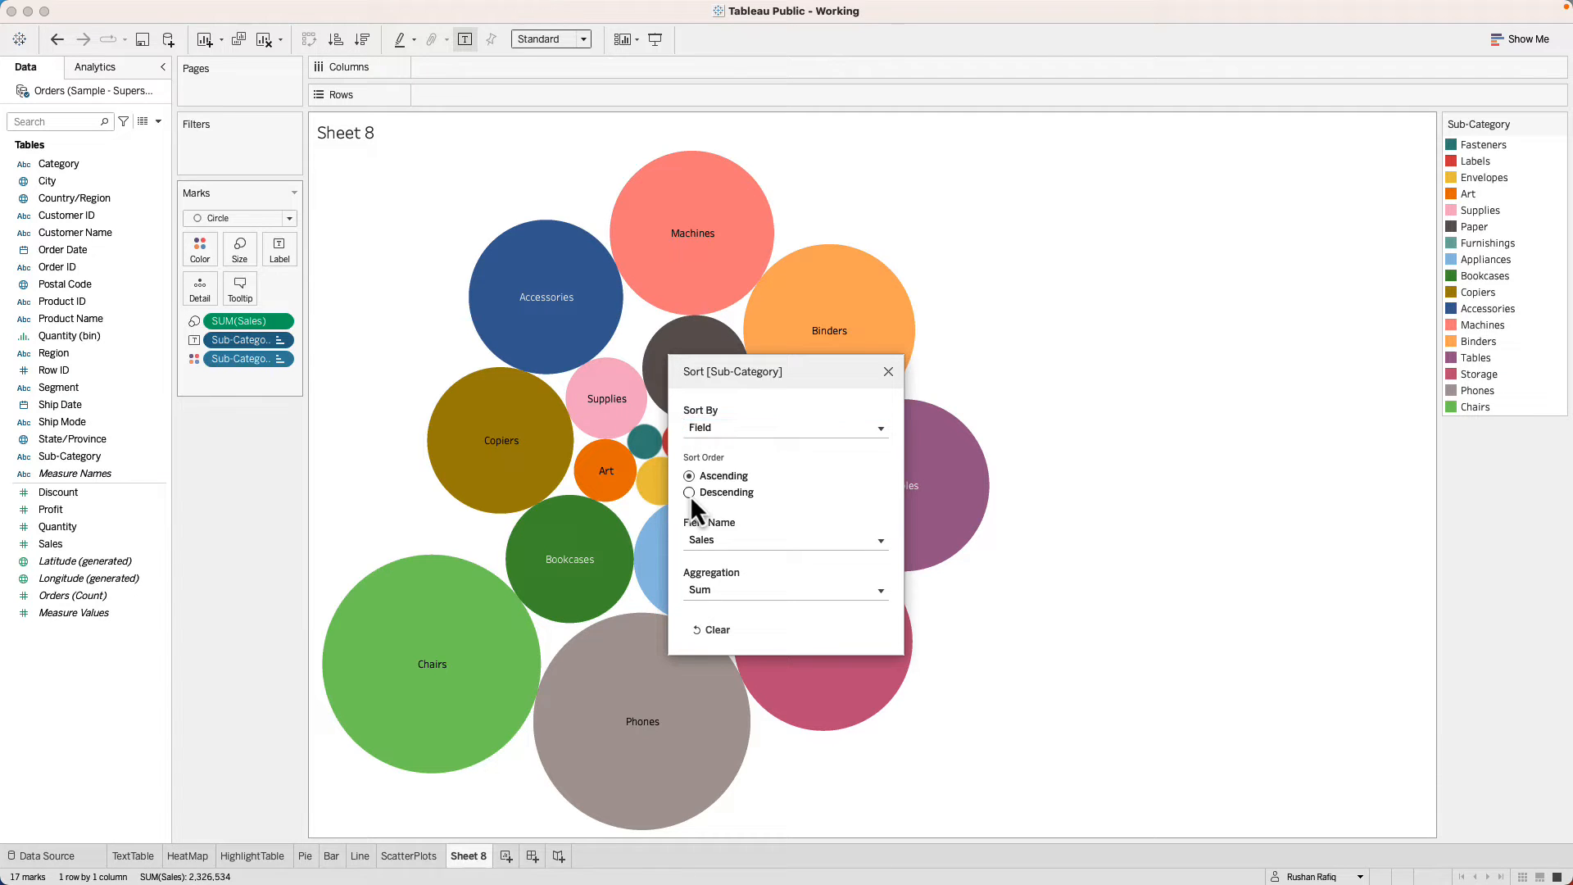
pyautogui.click(1092, 482)
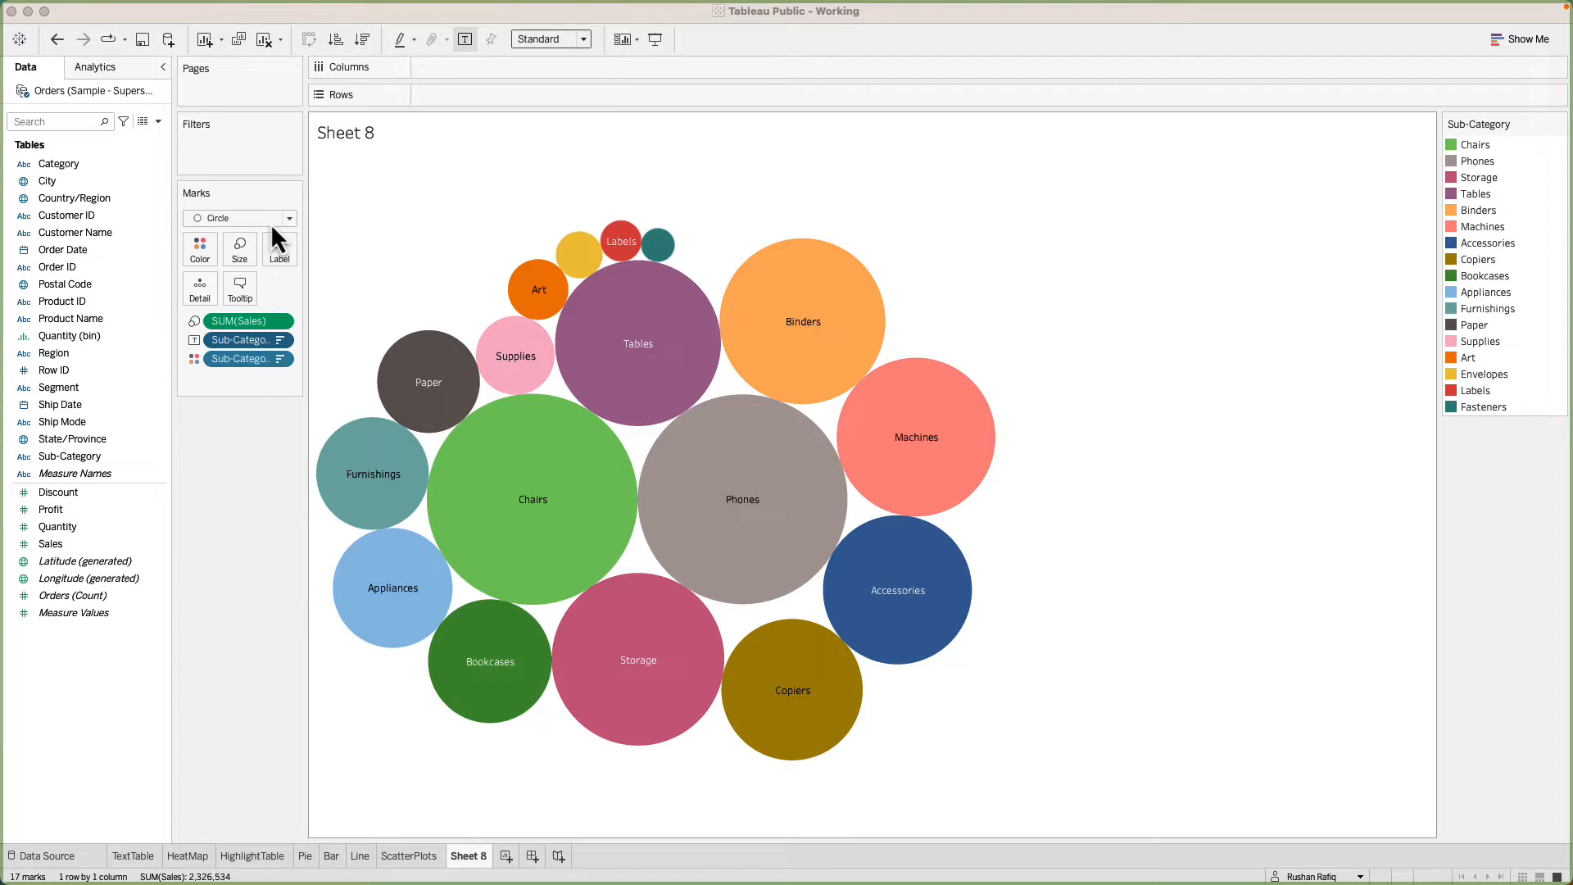
# Add a new worksheet and set its mark type to Circle.
pyautogui.click(508, 856)
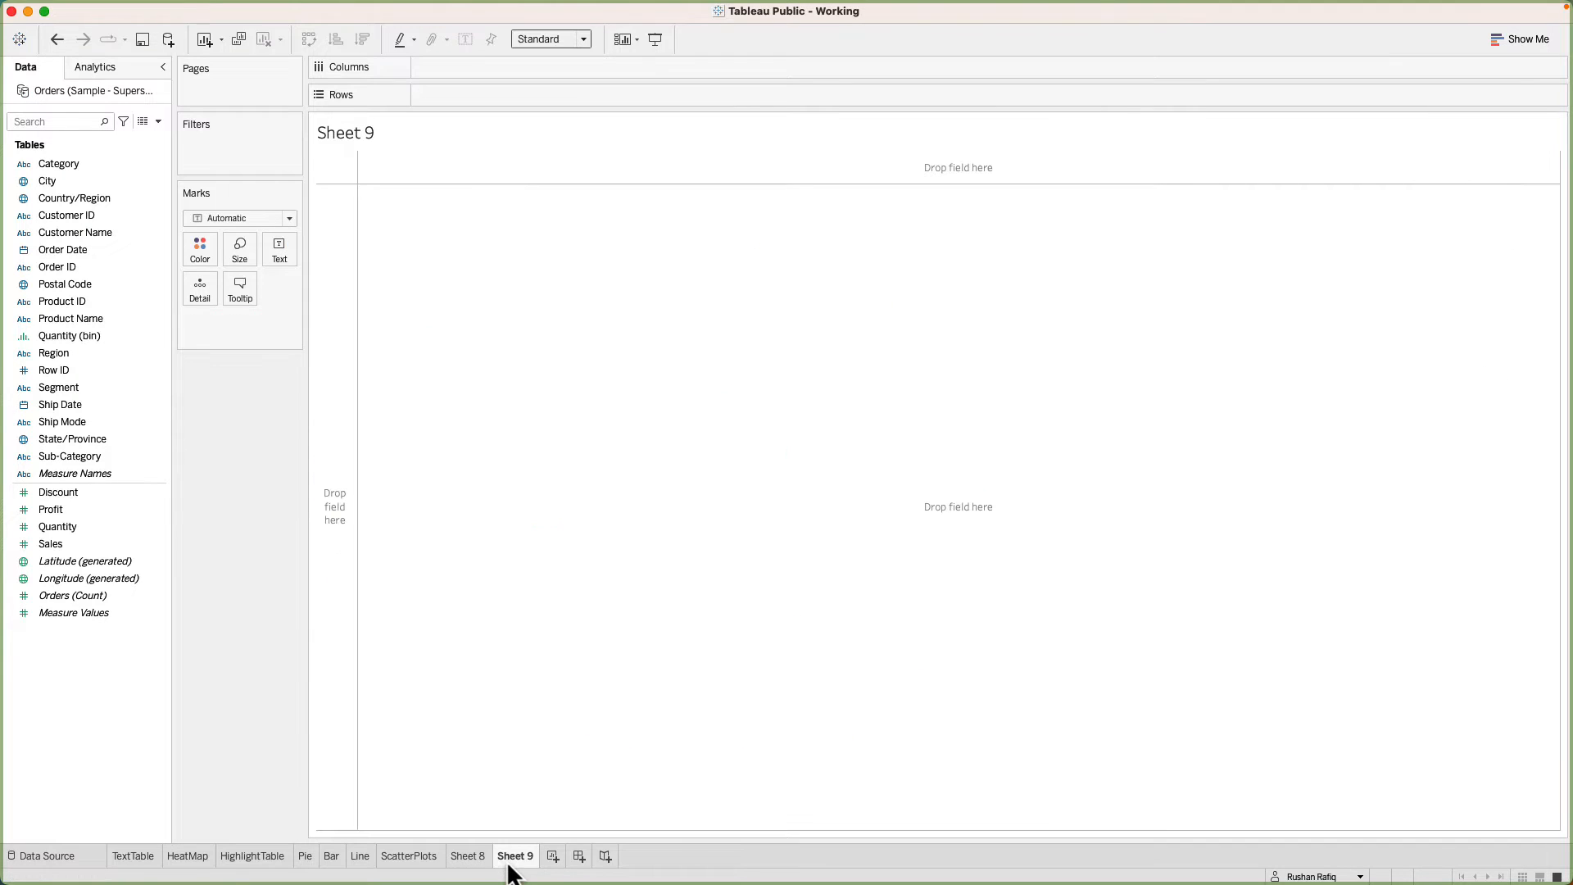
pyautogui.click(281, 222)
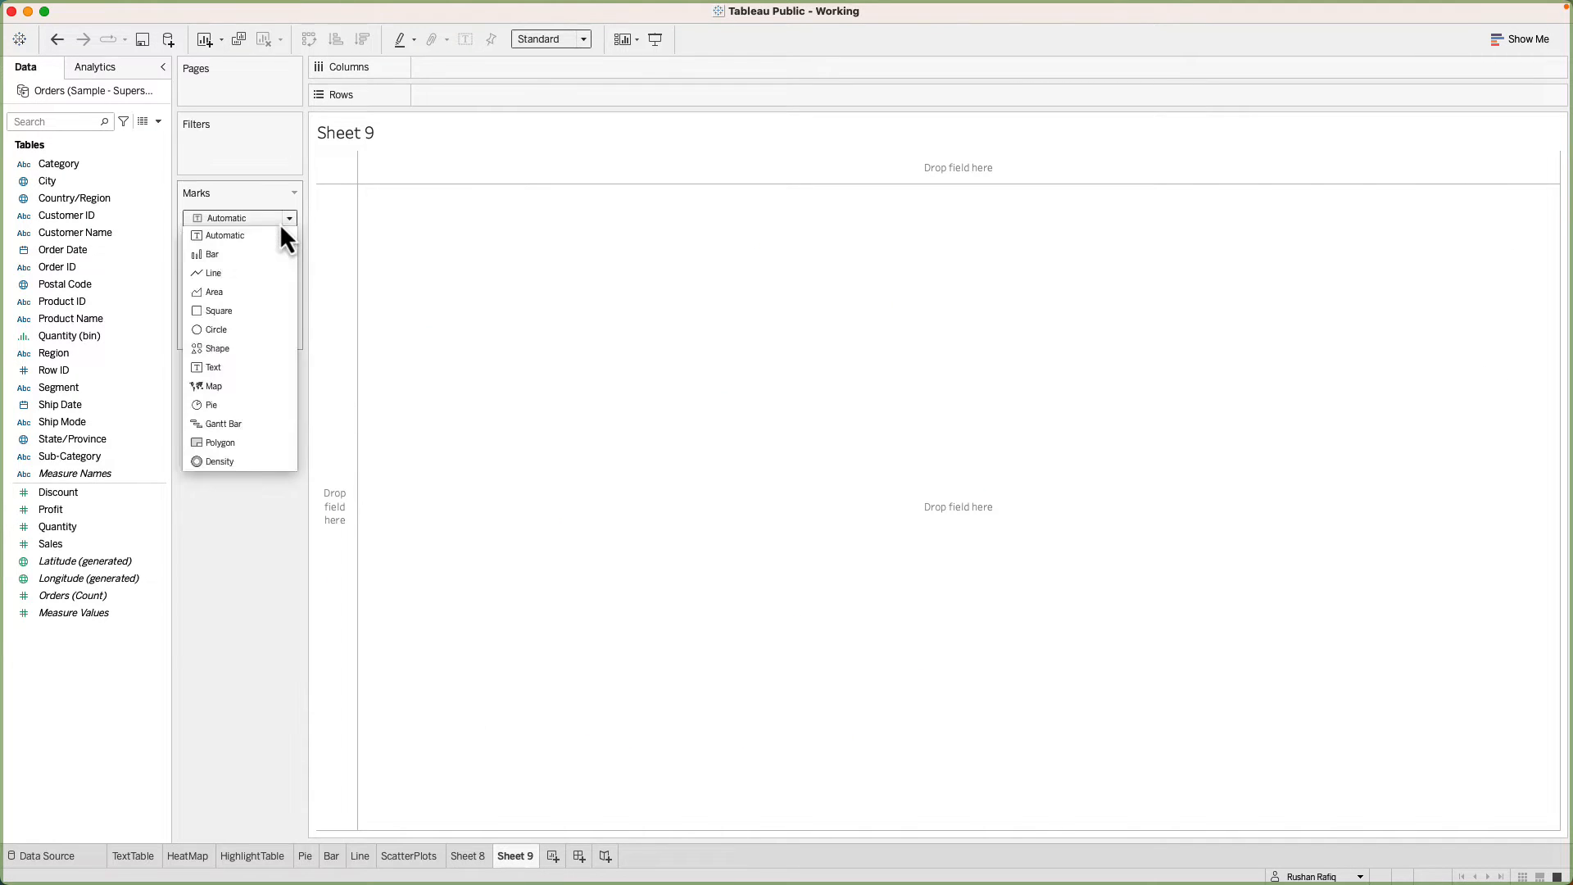
pyautogui.click(269, 328)
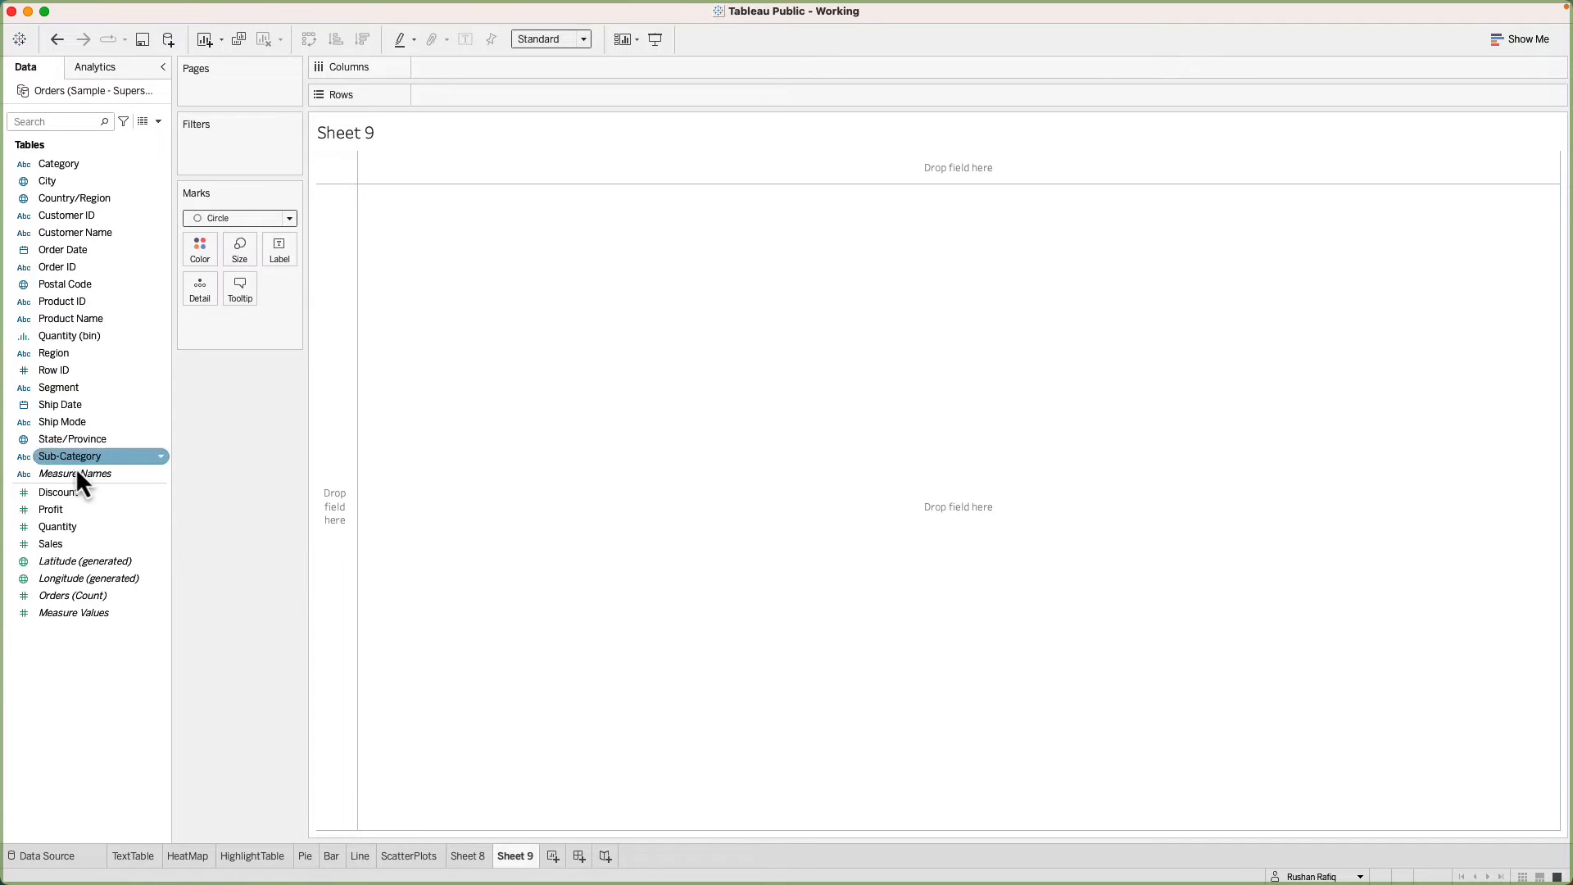
# Size the circles by Sales, and color and label them by Sub-Category.
pyautogui.moveTo(78, 543); pyautogui.dragTo(239, 248)
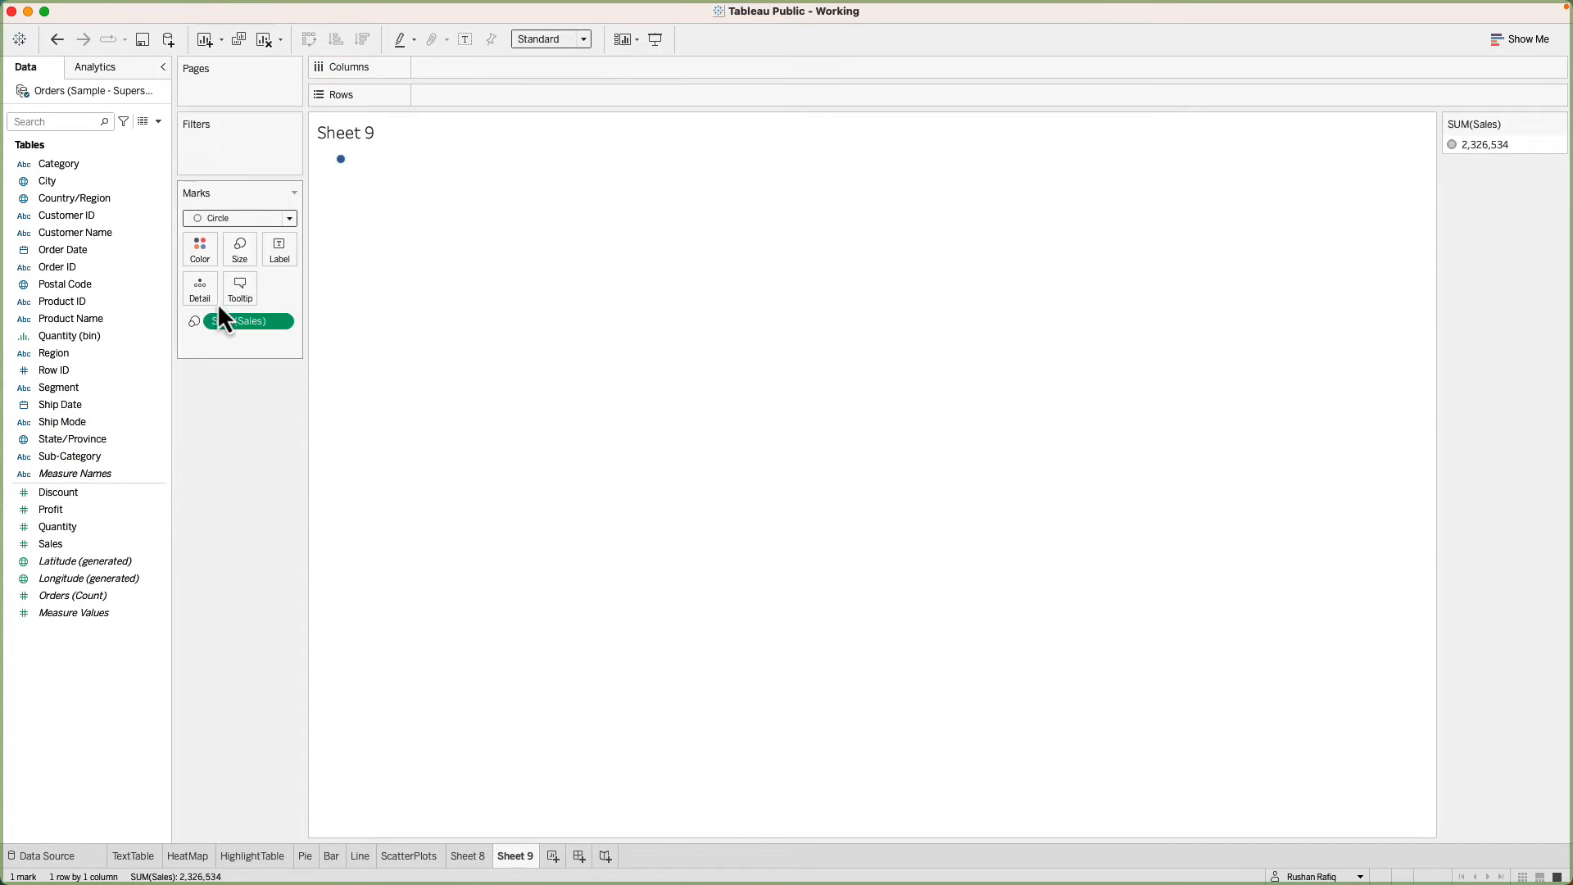
pyautogui.moveTo(87, 461); pyautogui.dragTo(200, 248)
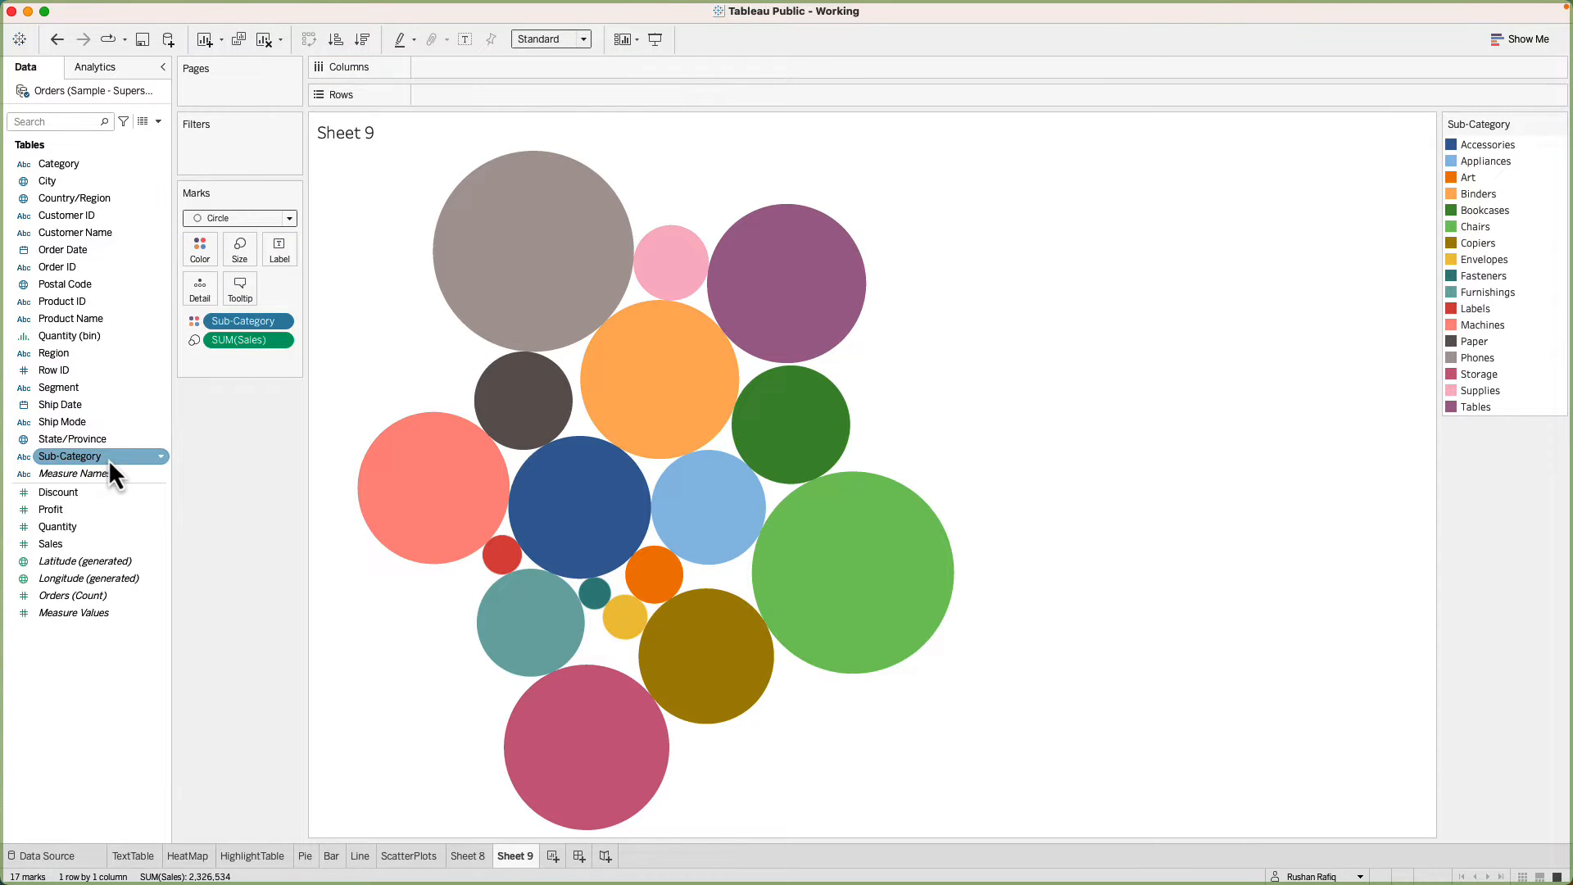
pyautogui.moveTo(109, 457); pyautogui.dragTo(286, 250)
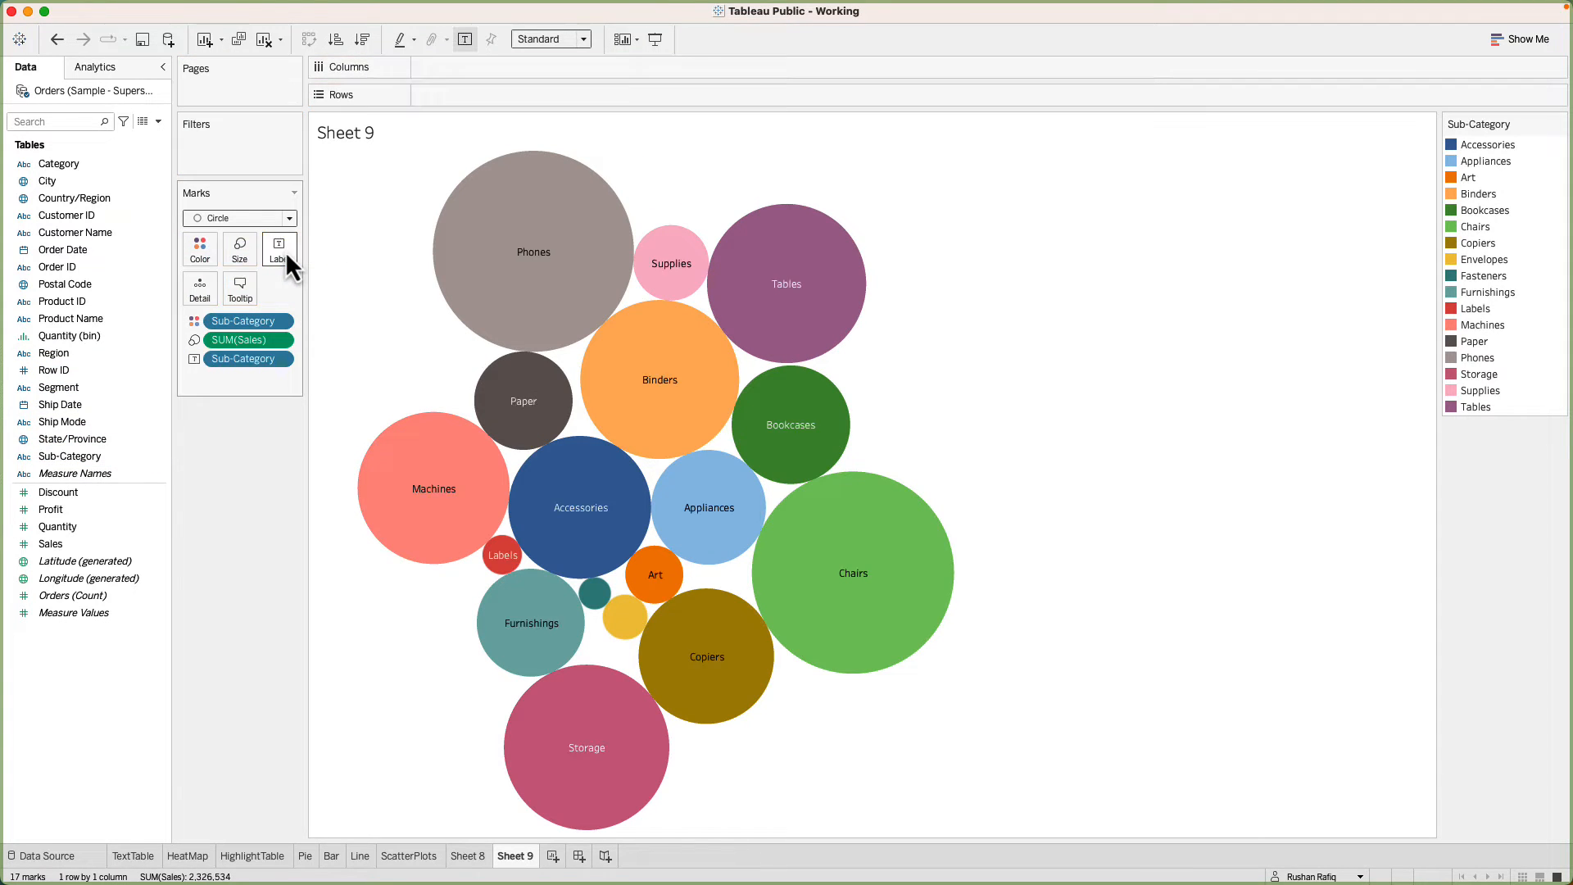
# Sort the Sub-Category label on the manually built bubble chart by field, using the sum of Sales in descending order.
pyautogui.rightClick(271, 322)
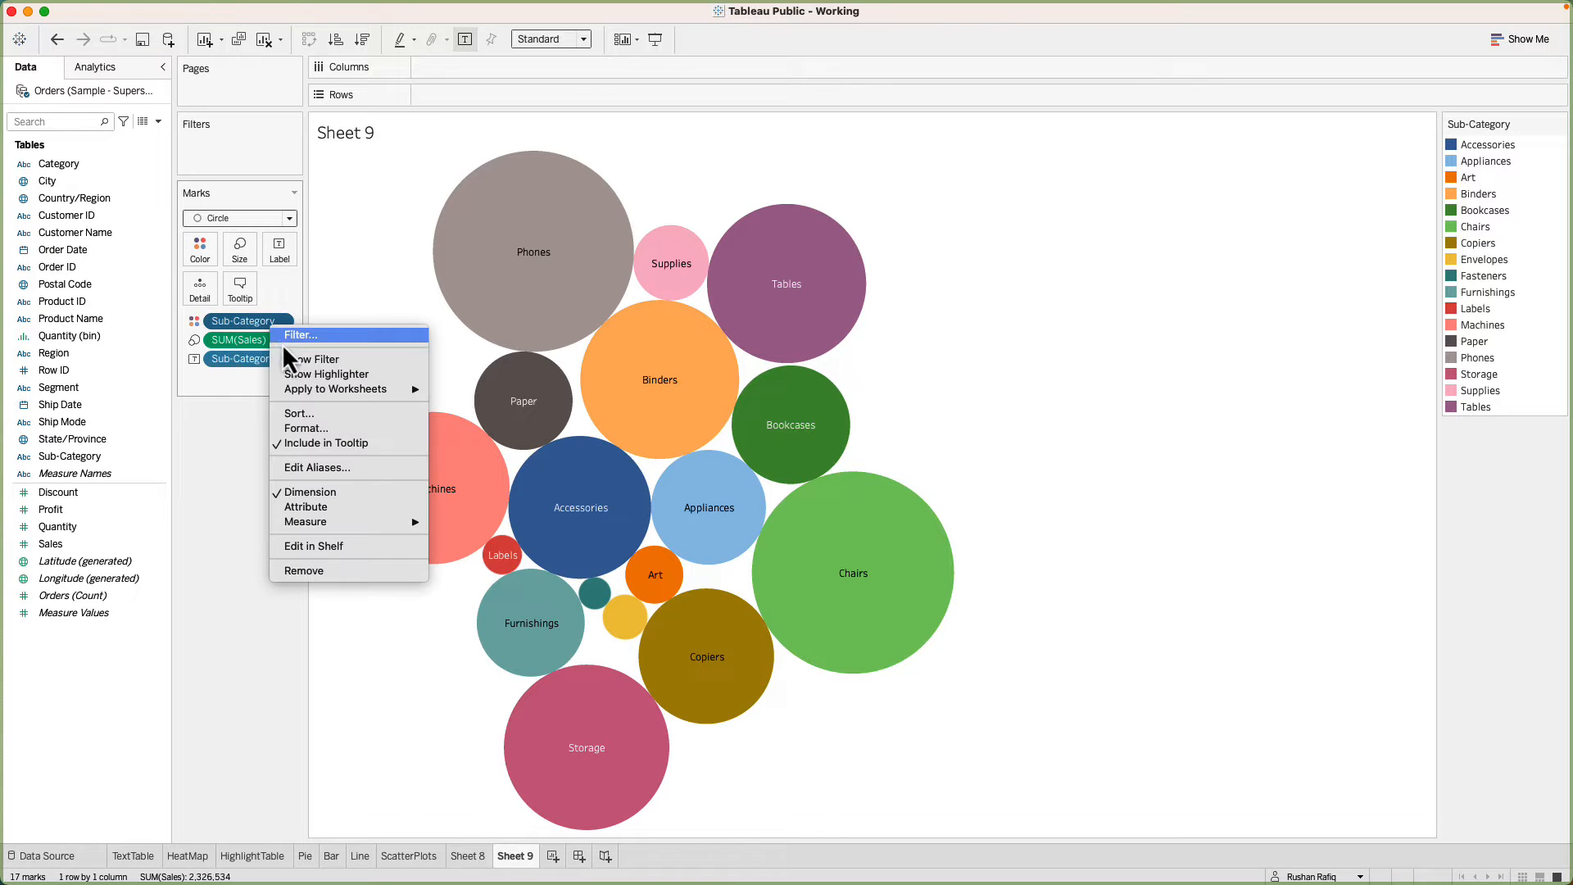
pyautogui.click(241, 383)
pyautogui.rightClick(243, 361)
pyautogui.click(270, 450)
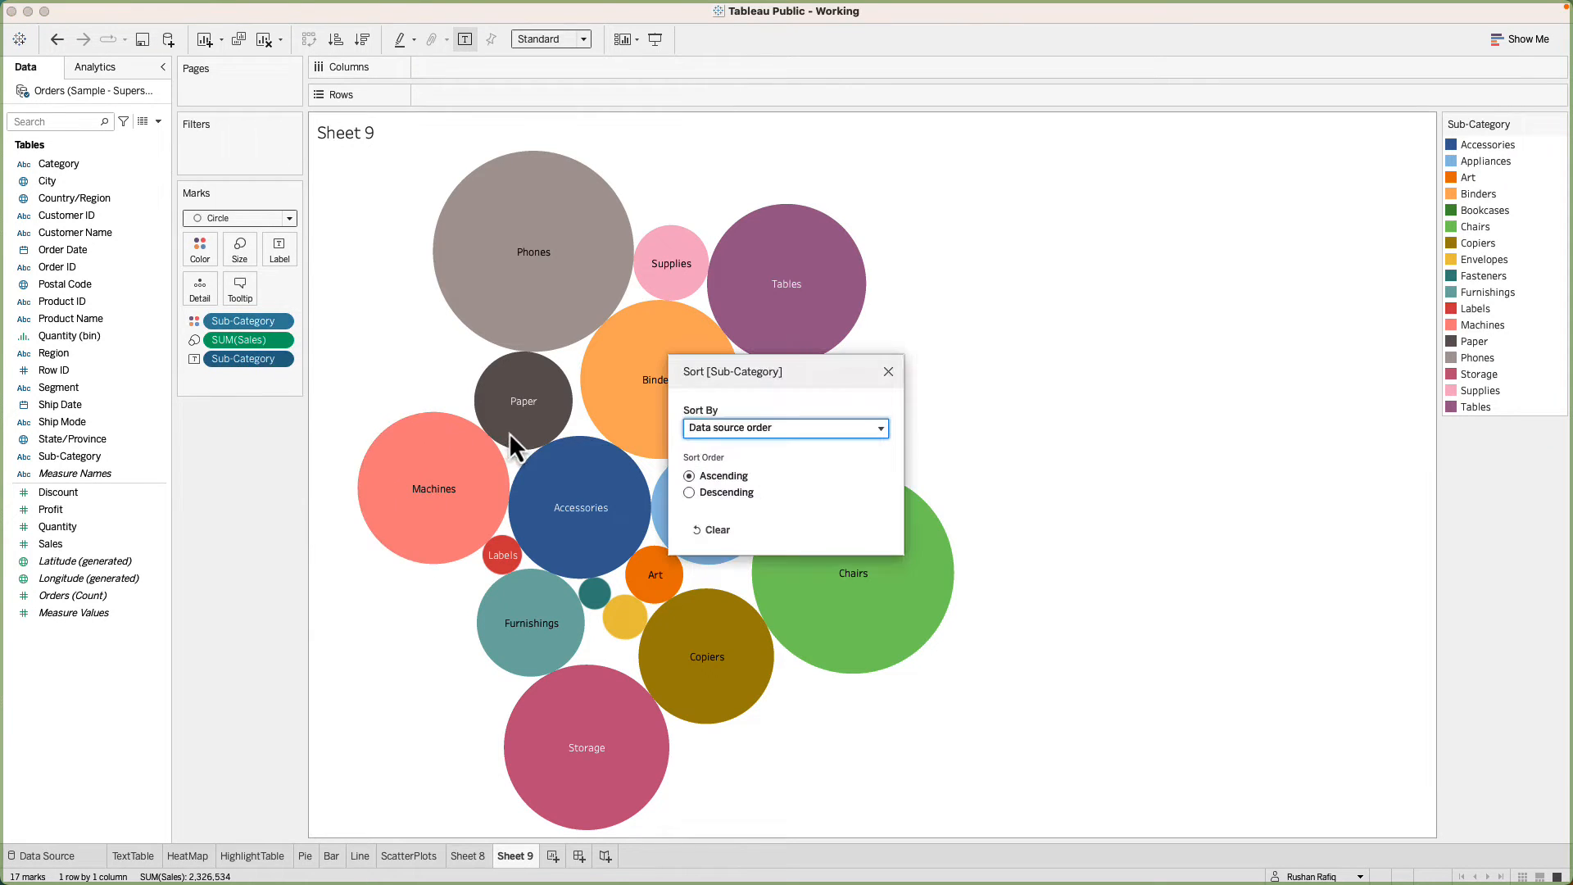
pyautogui.click(772, 423)
pyautogui.click(762, 471)
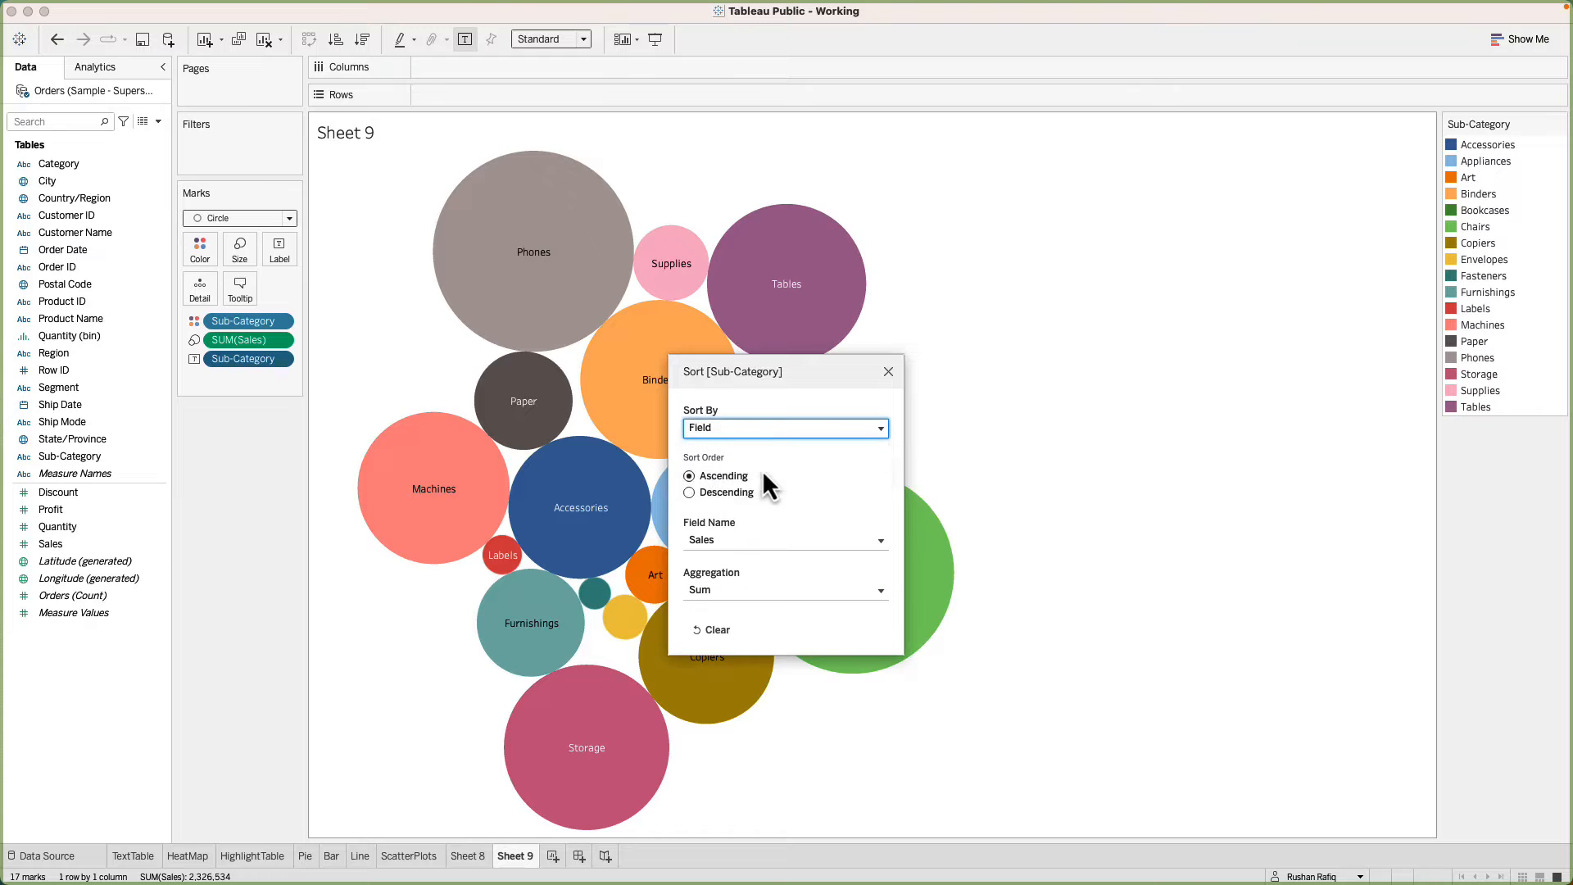
pyautogui.click(738, 492)
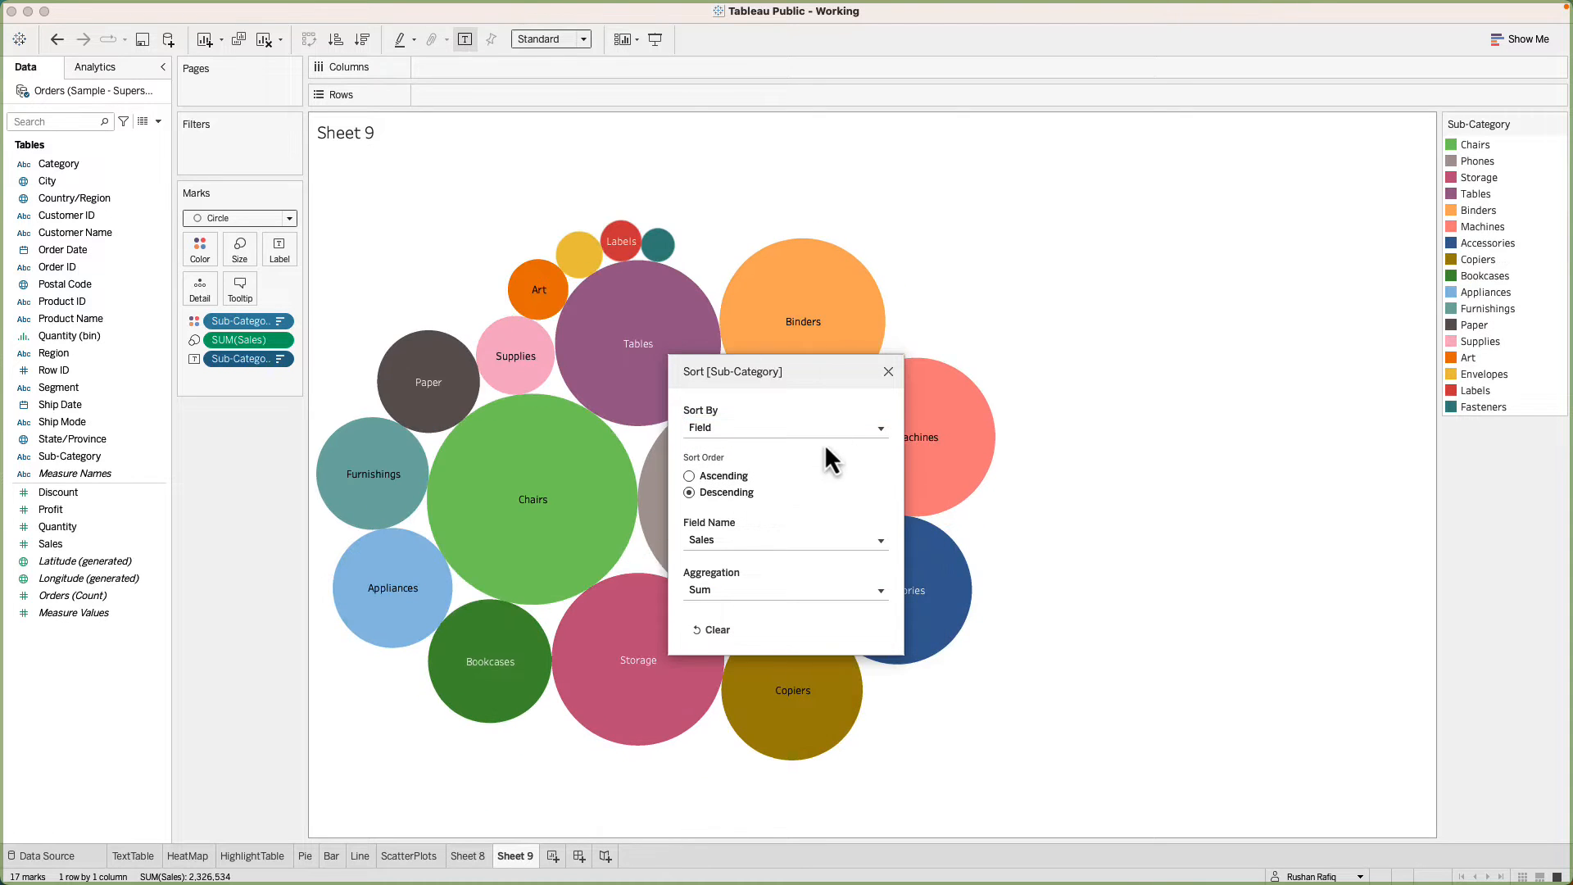
pyautogui.click(889, 373)
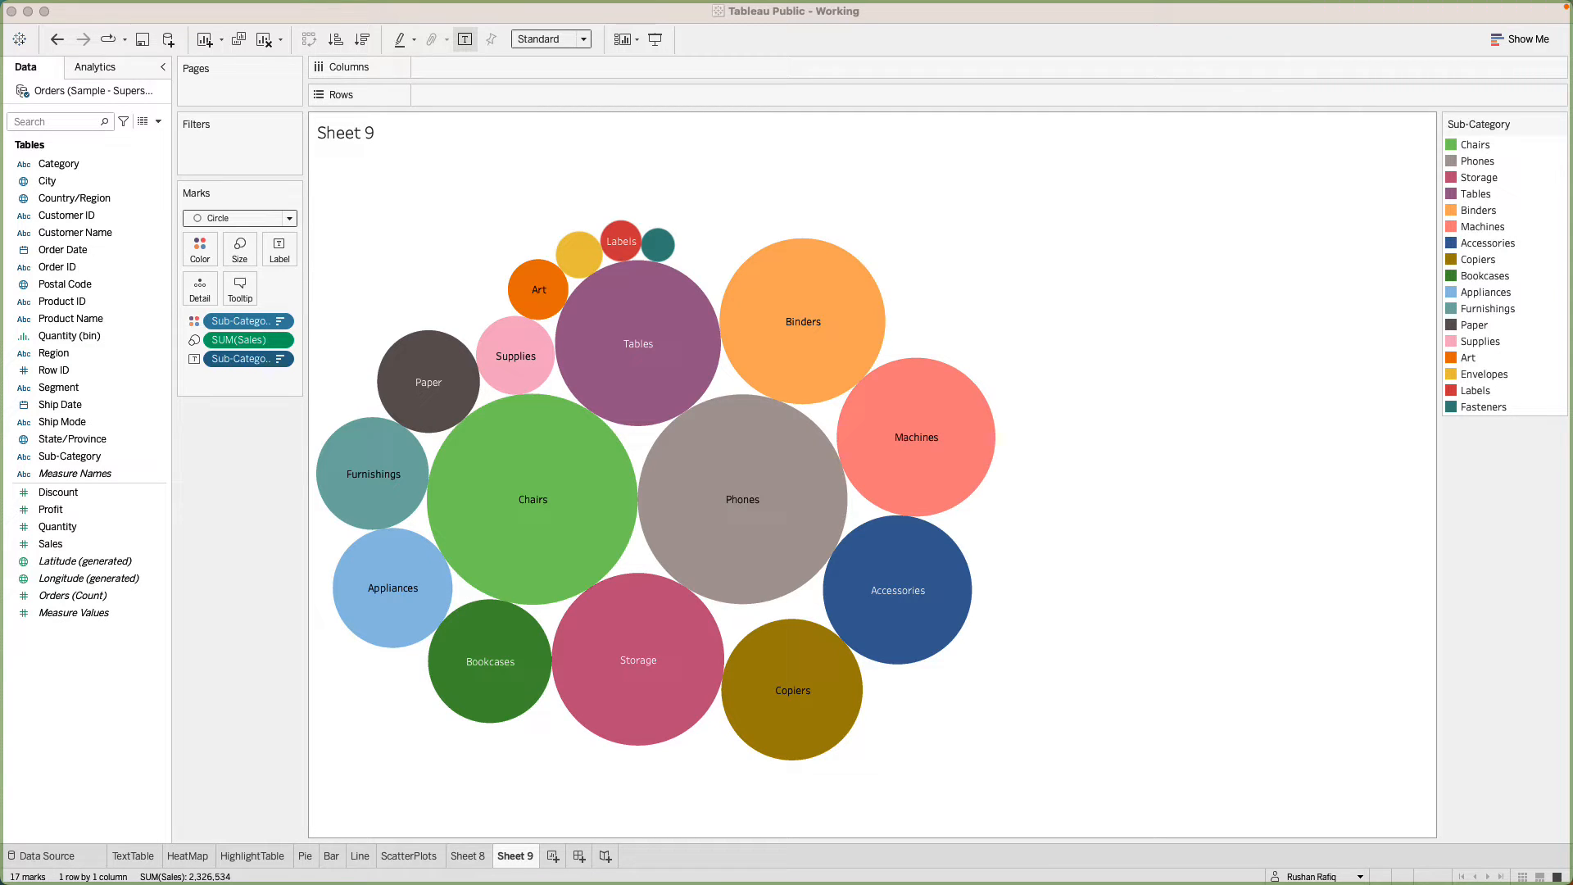
# Add another worksheet and create a treemap of Sales by Sub-Category from the suggested charts.
pyautogui.click(553, 855)
pyautogui.click(1508, 40)
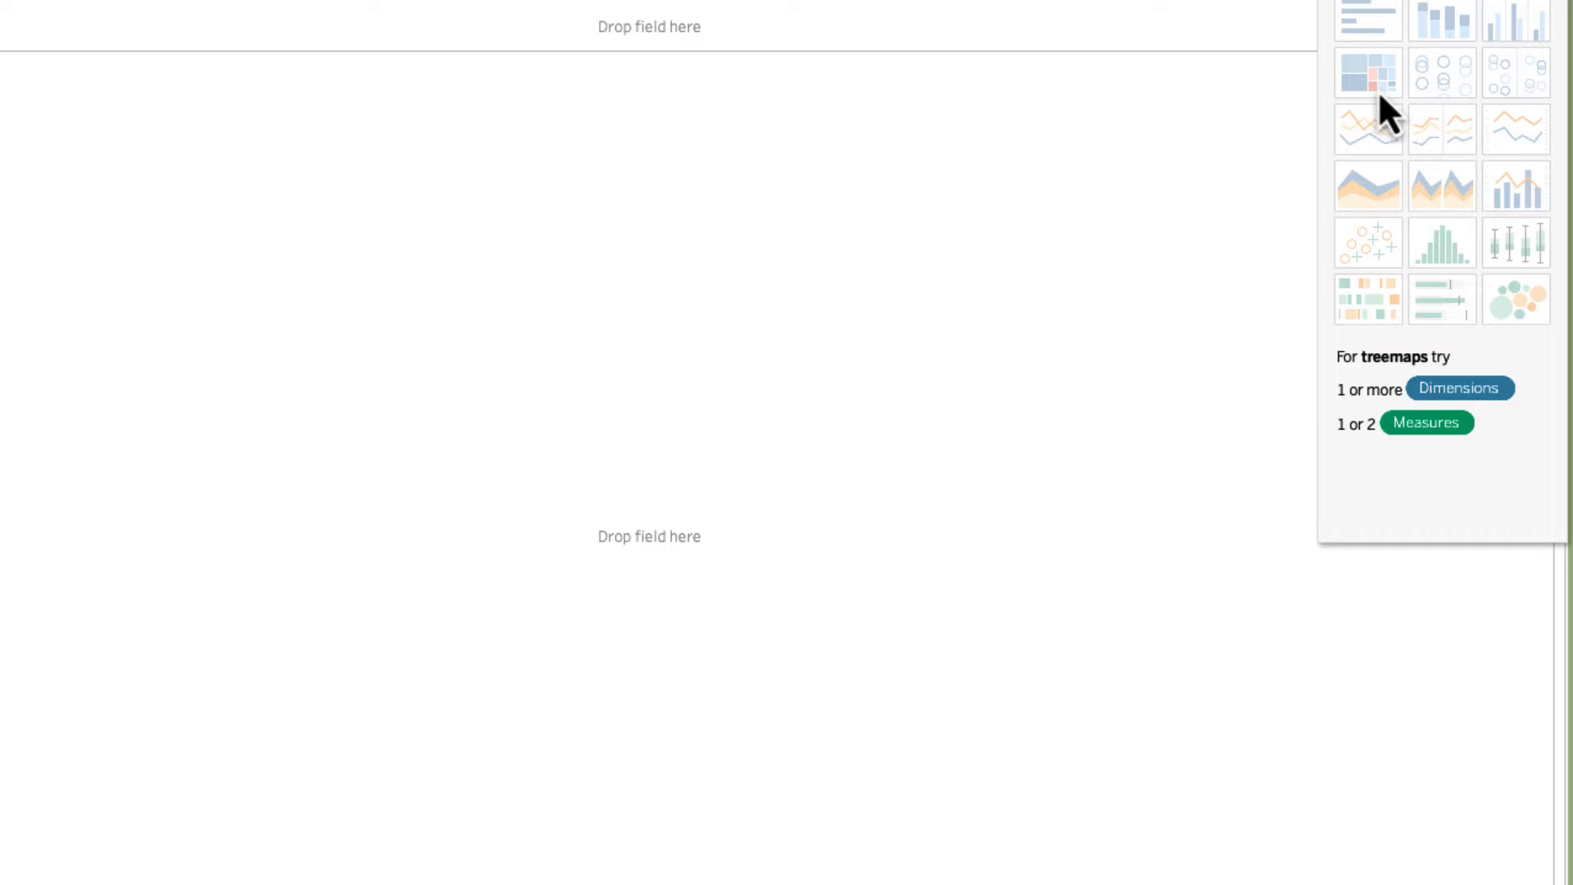
pyautogui.click(99, 456)
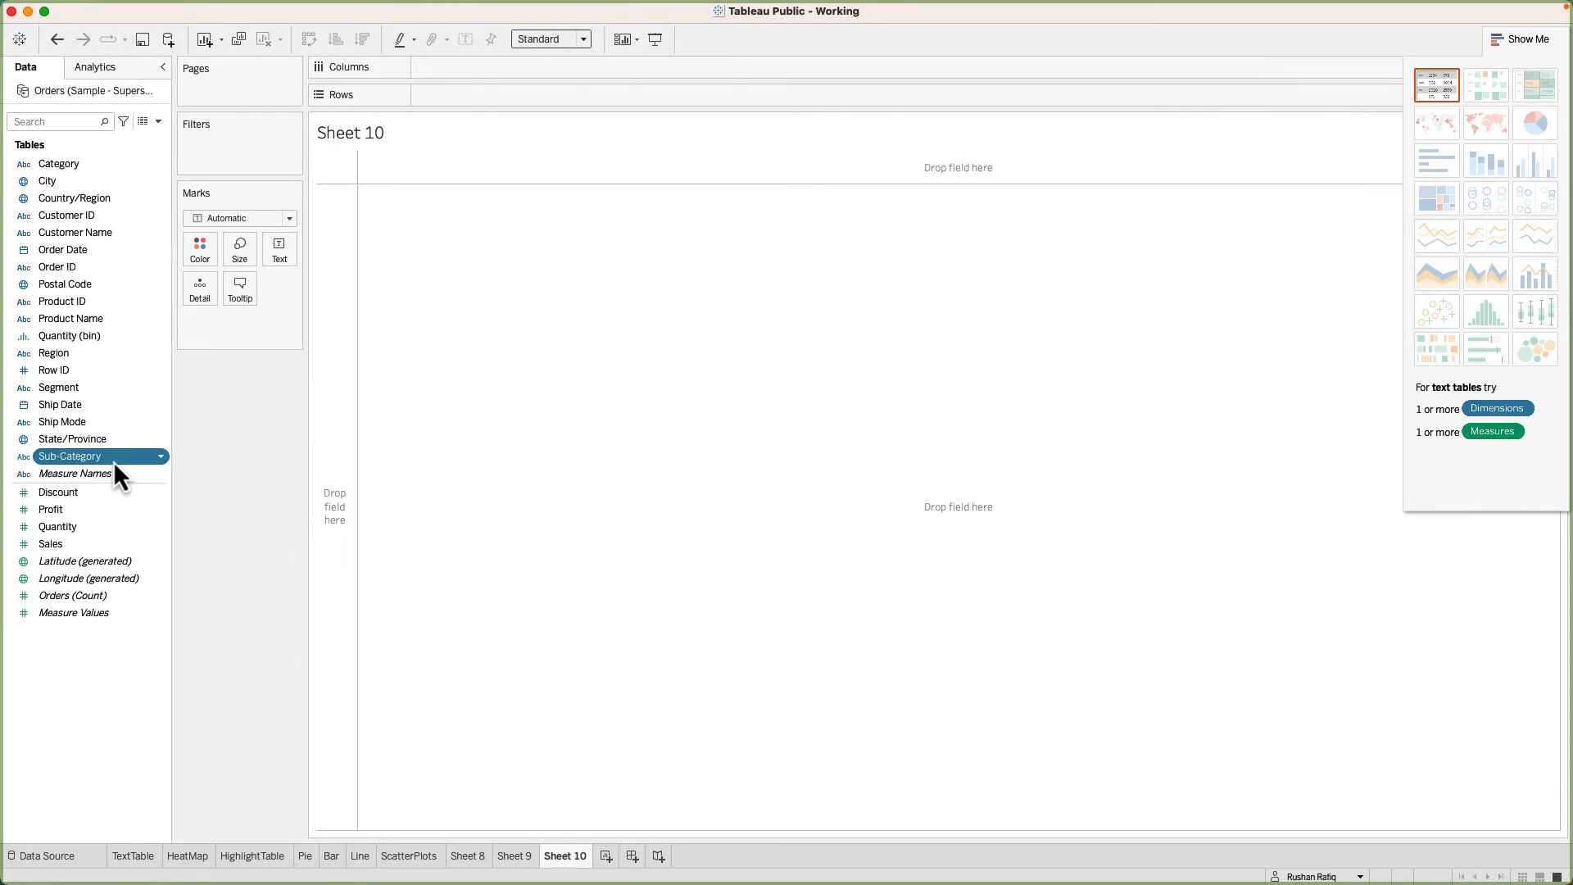
pyautogui.keyDown('super'); pyautogui.click(113, 545); pyautogui.keyUp('super')
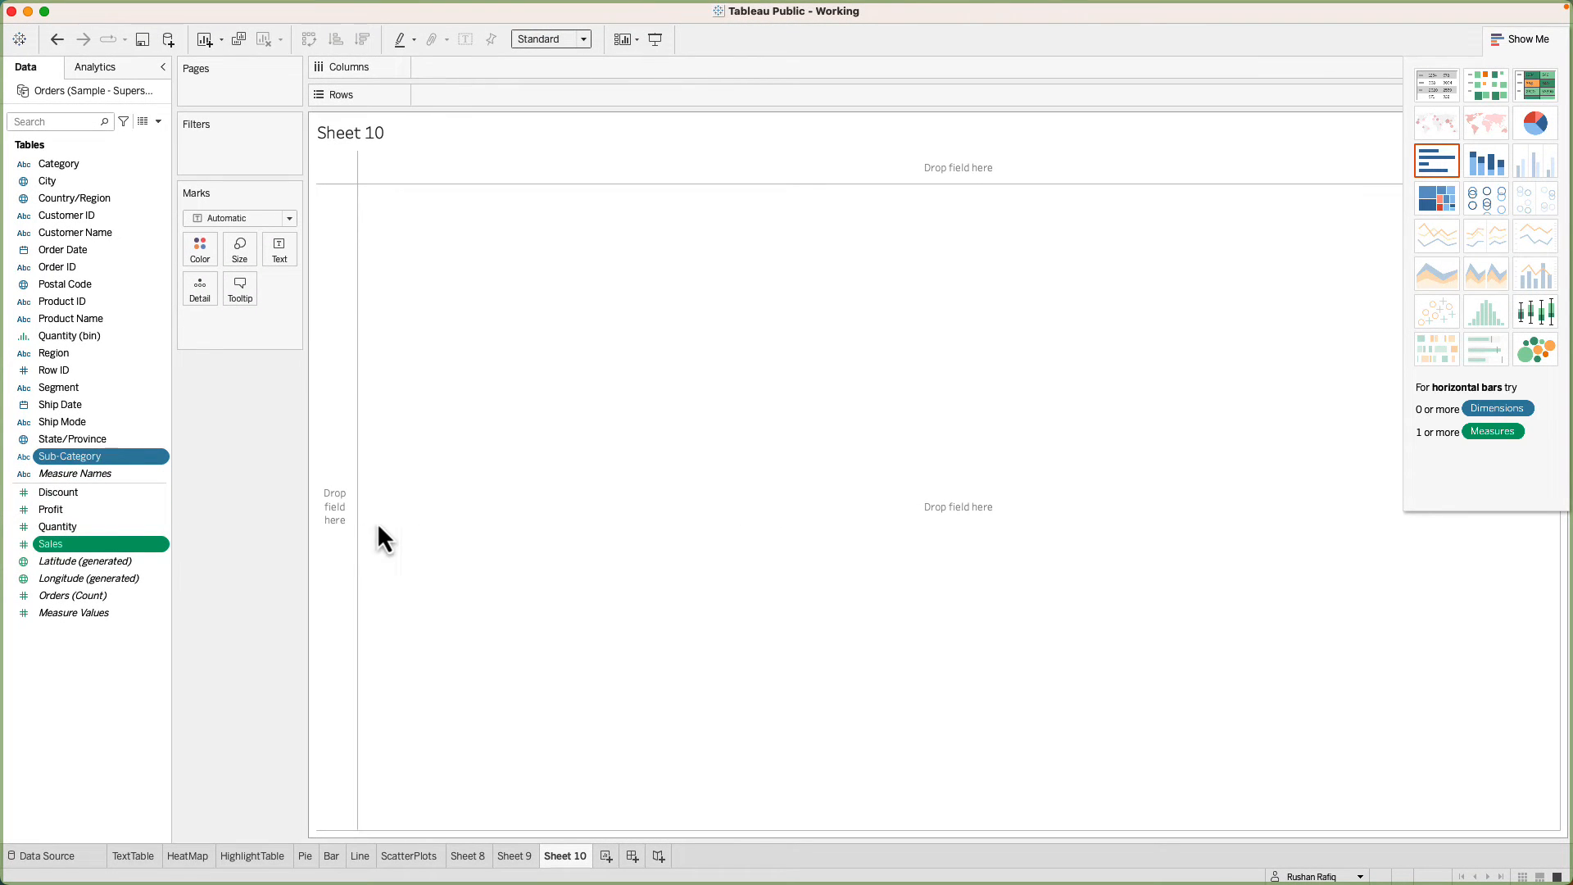
pyautogui.click(1440, 201)
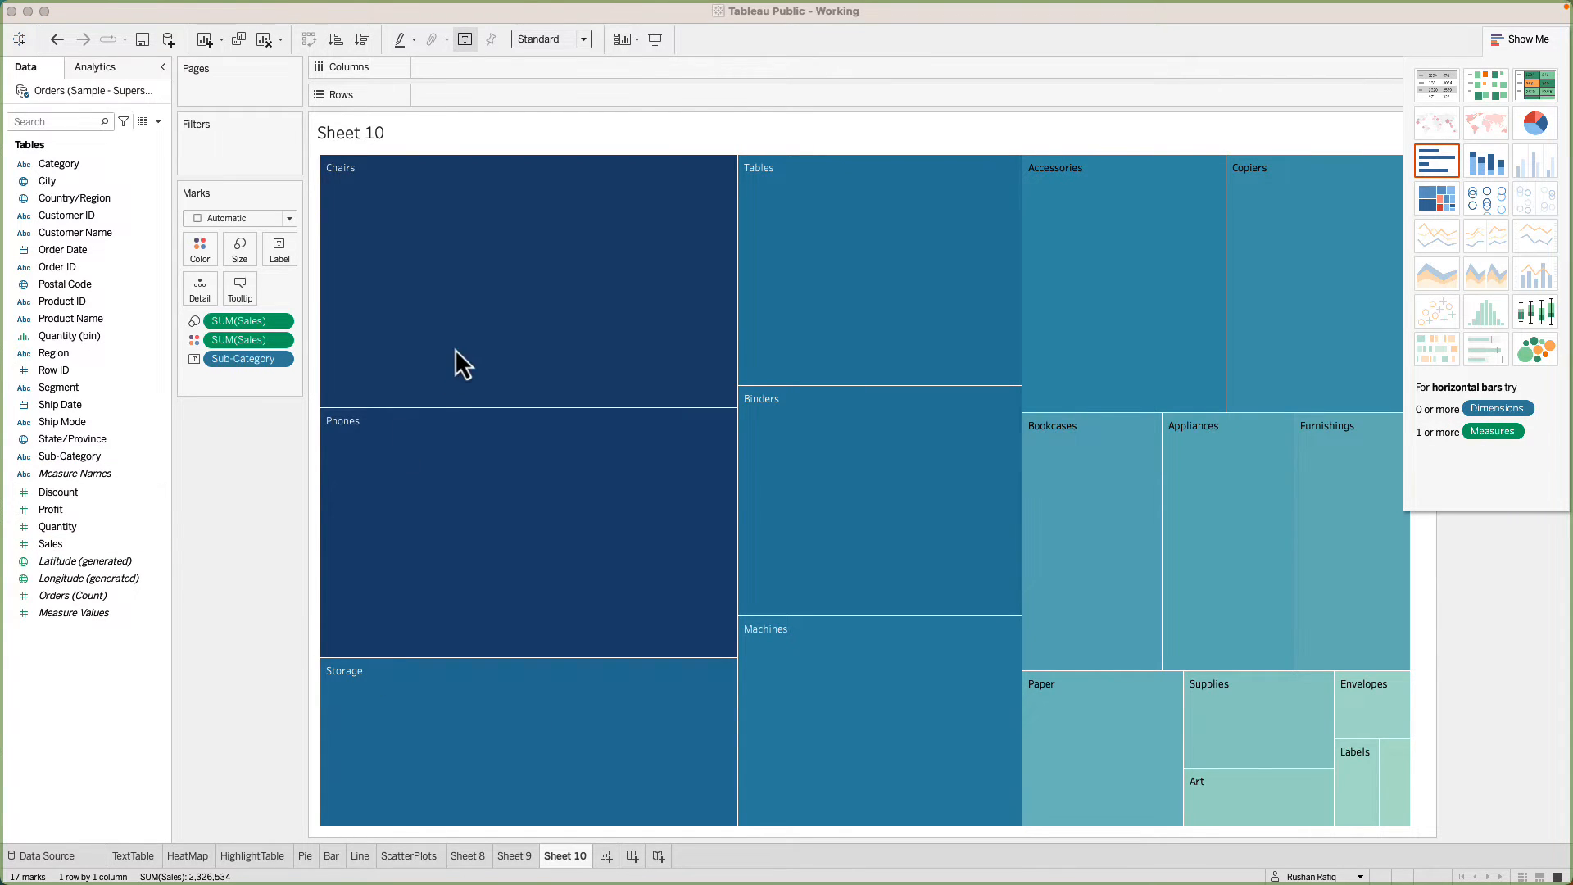
pyautogui.click(468, 323)
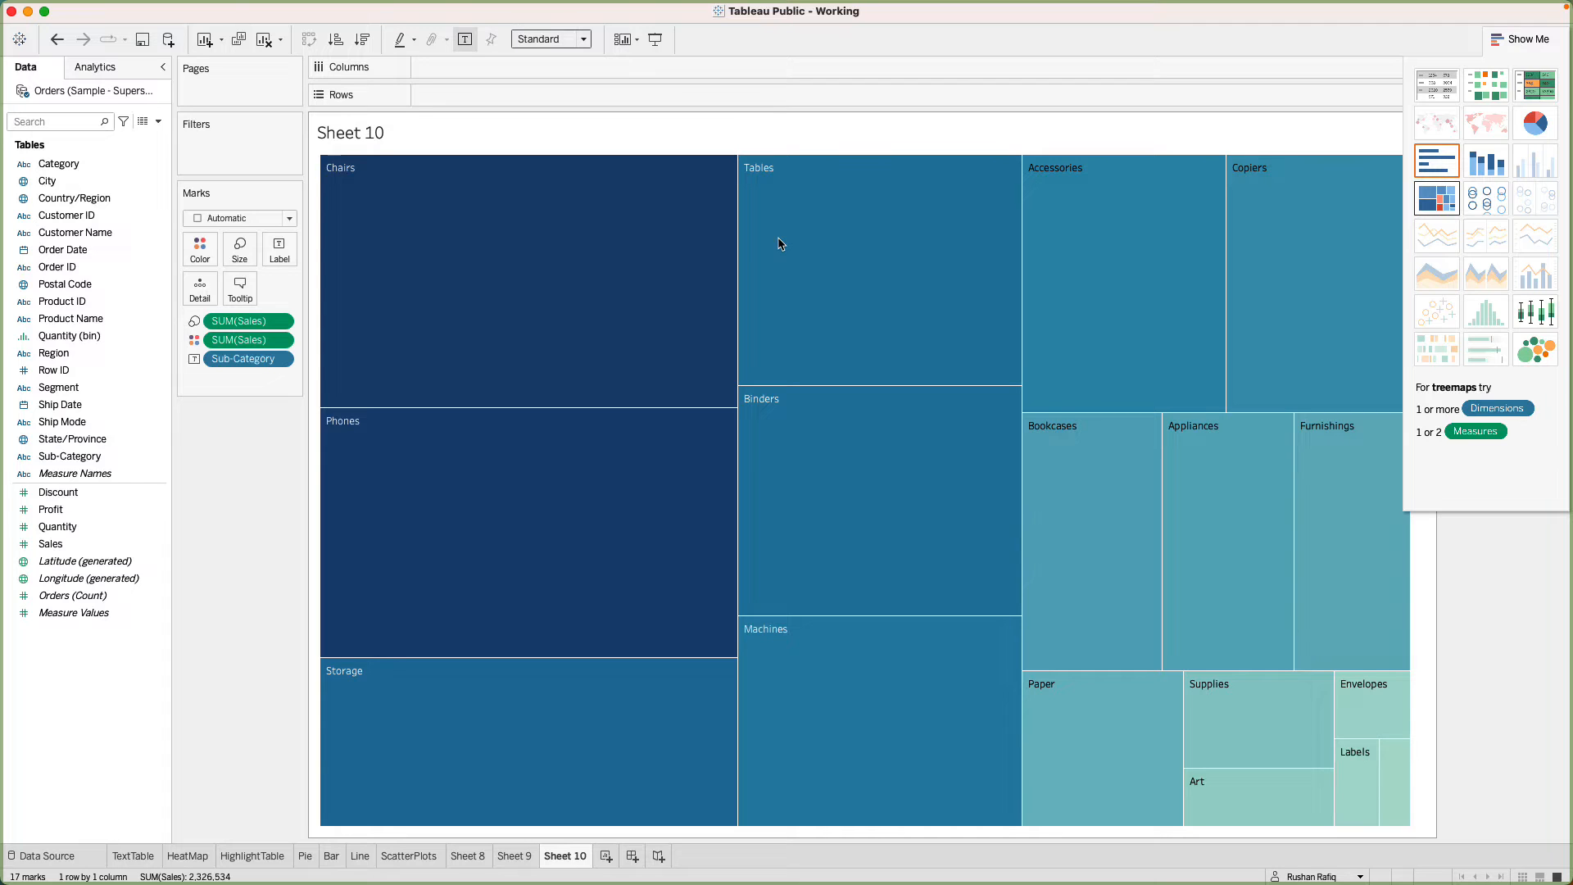
# Color the treemap by Profit instead of Sales, keeping the rectangle sizes based on Sales.
pyautogui.click(63, 514)
pyautogui.click(64, 513)
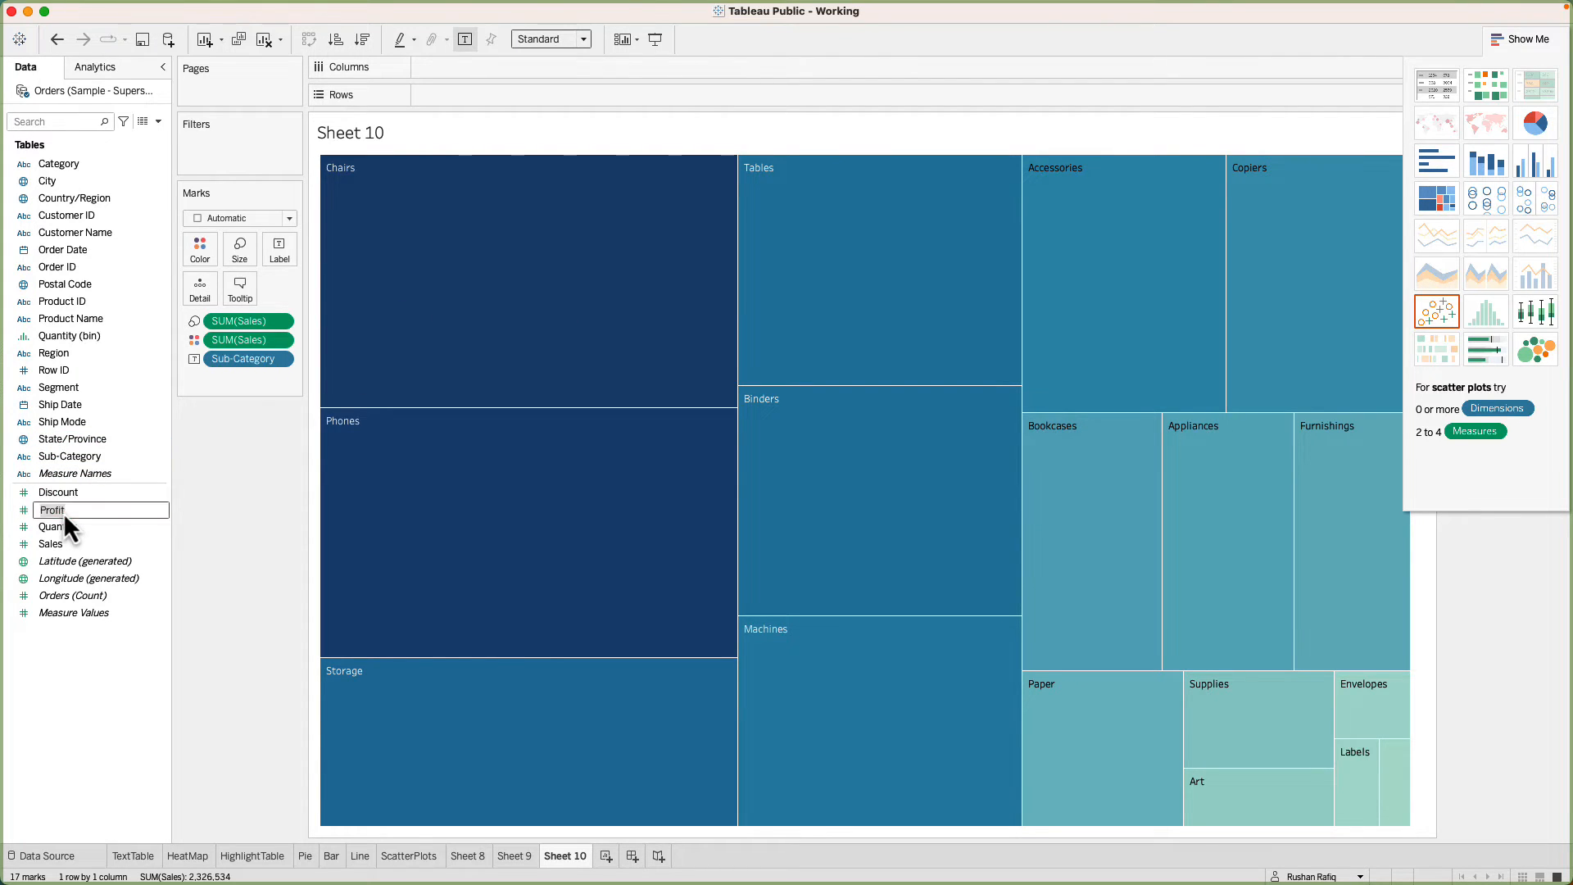
pyautogui.click(125, 515)
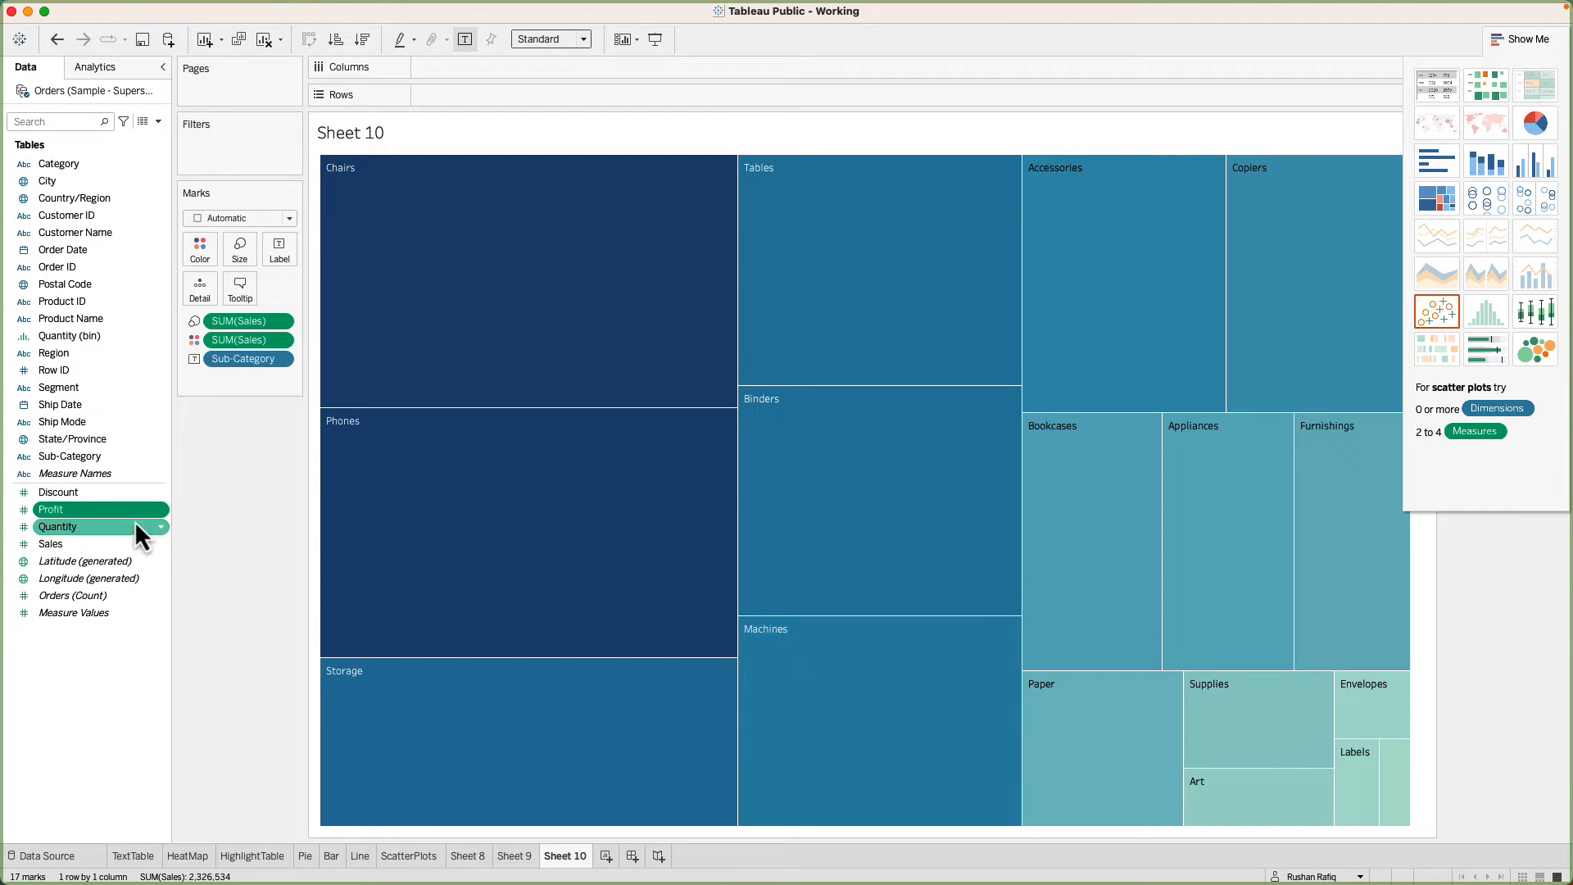
pyautogui.moveTo(121, 513); pyautogui.dragTo(202, 251)
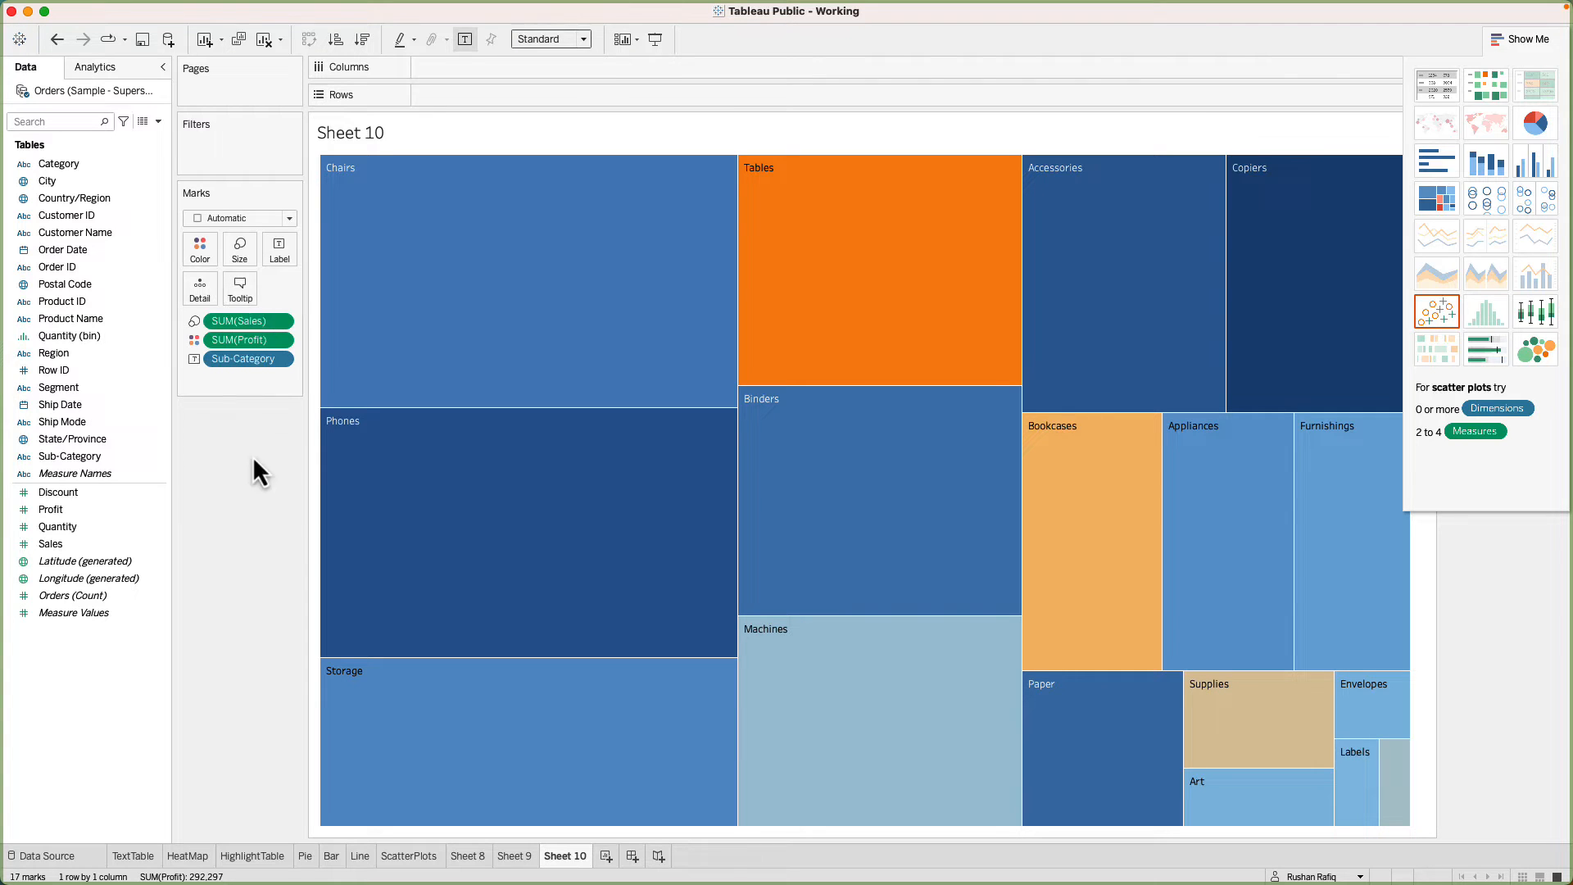
pyautogui.moveTo(453, 504)
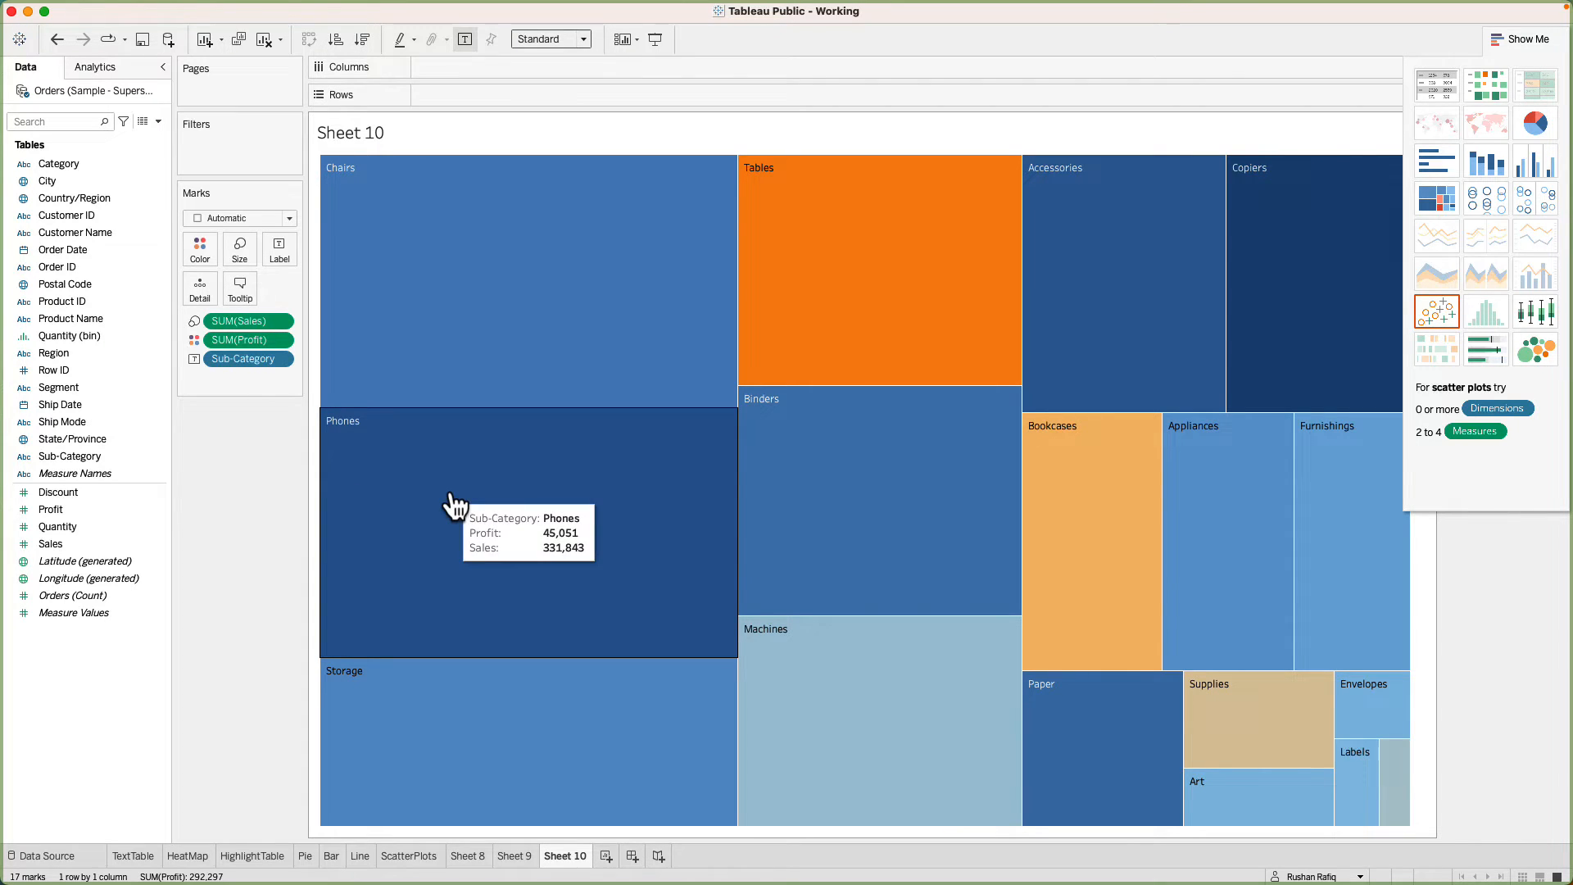
pyautogui.moveTo(1285, 270)
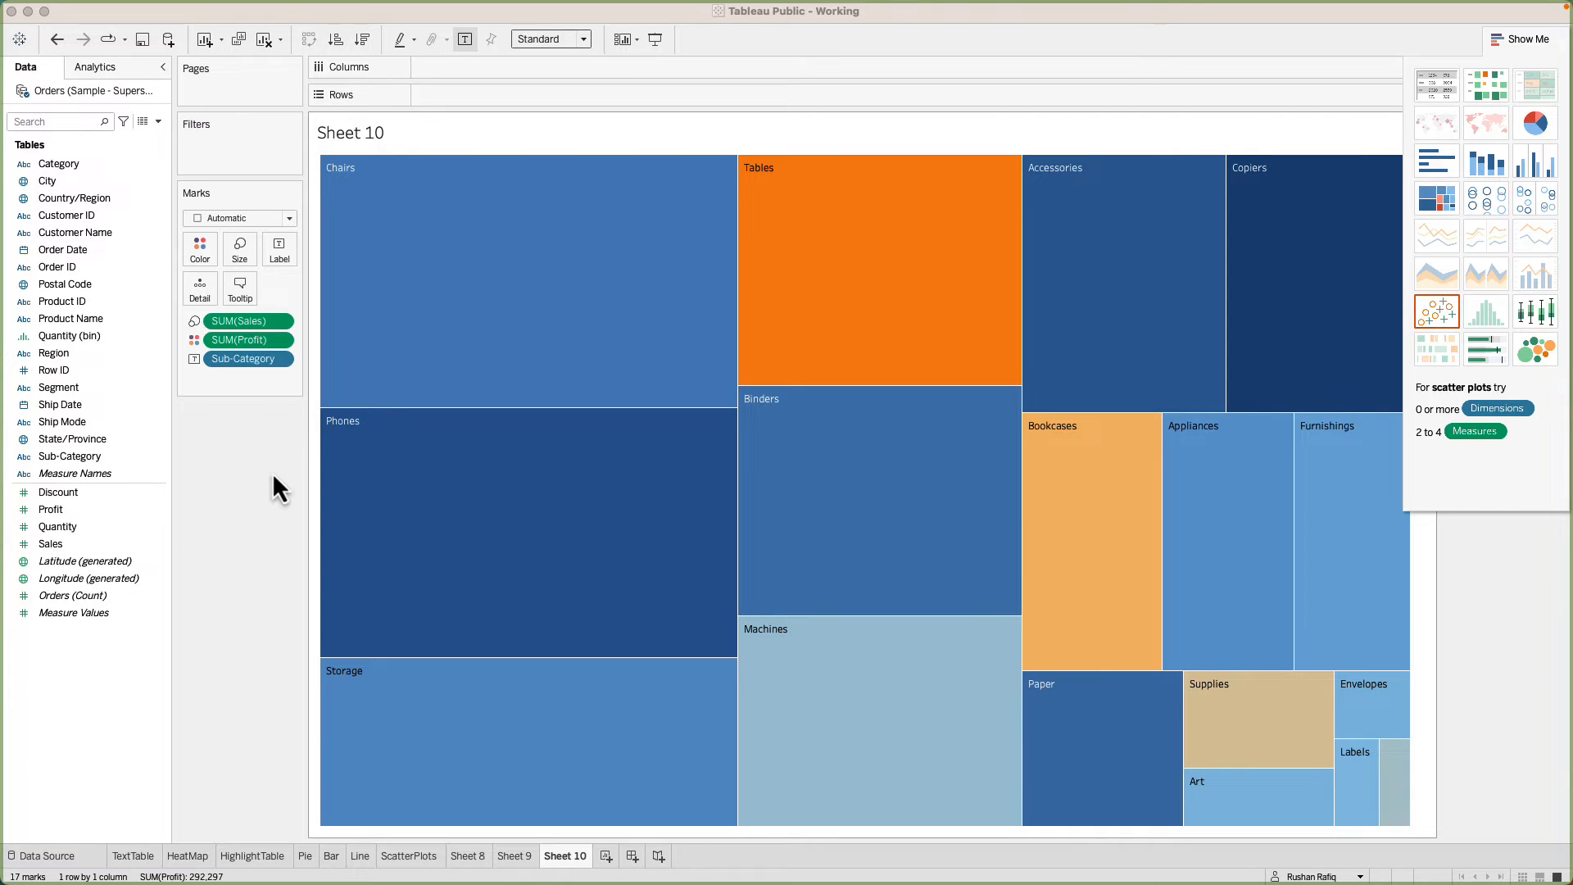
pyautogui.moveTo(572, 298)
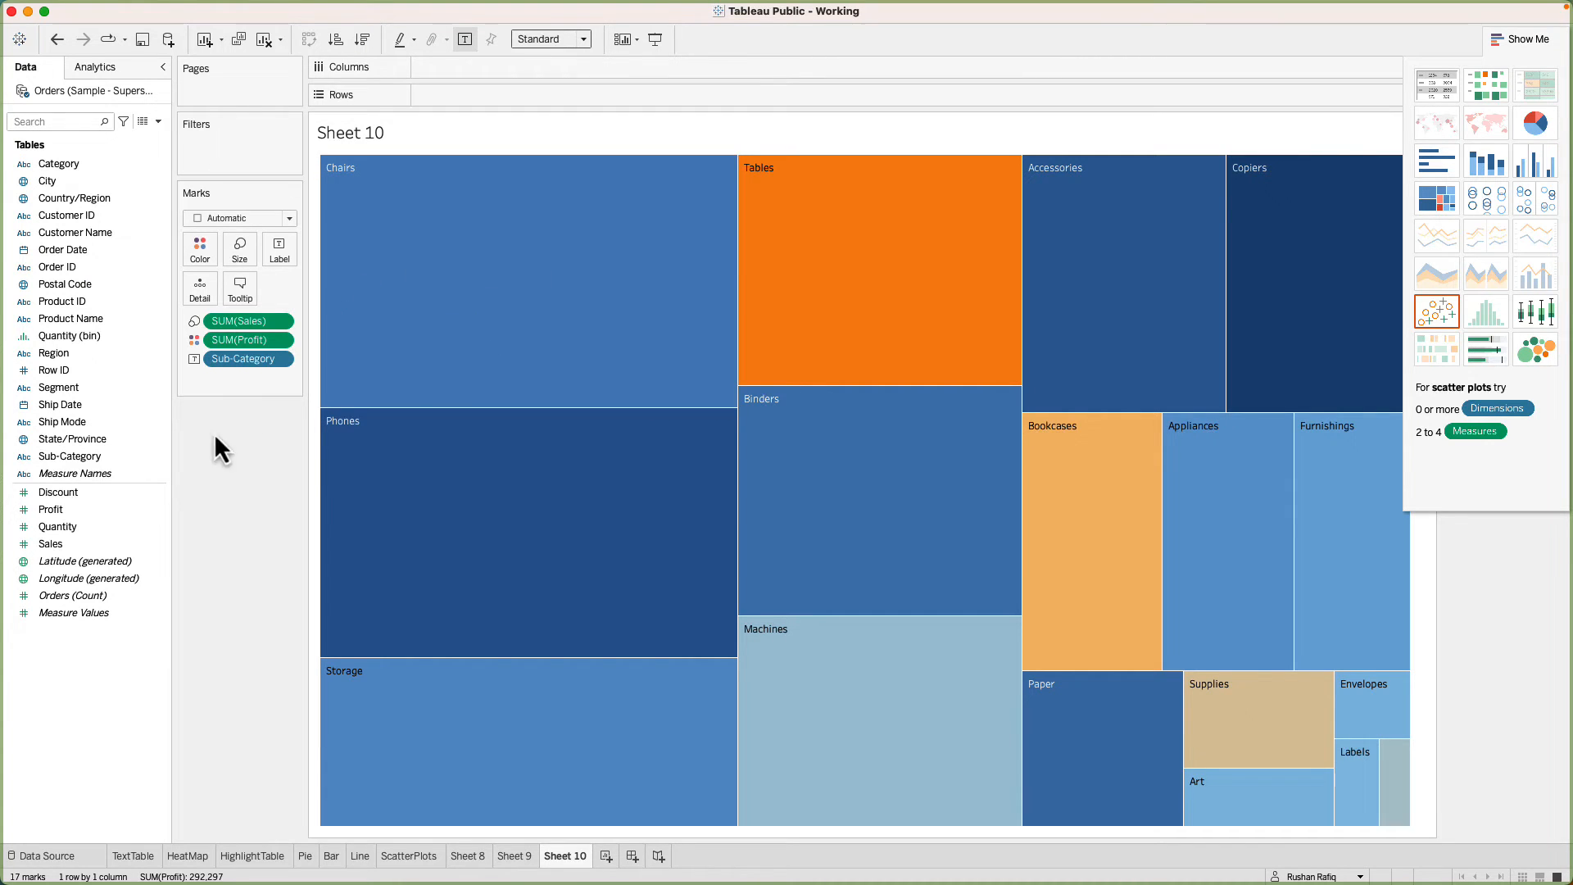
# Add Sales and Profit to the treemap's mark labels alongside Sub-Category.
pyautogui.click(62, 509)
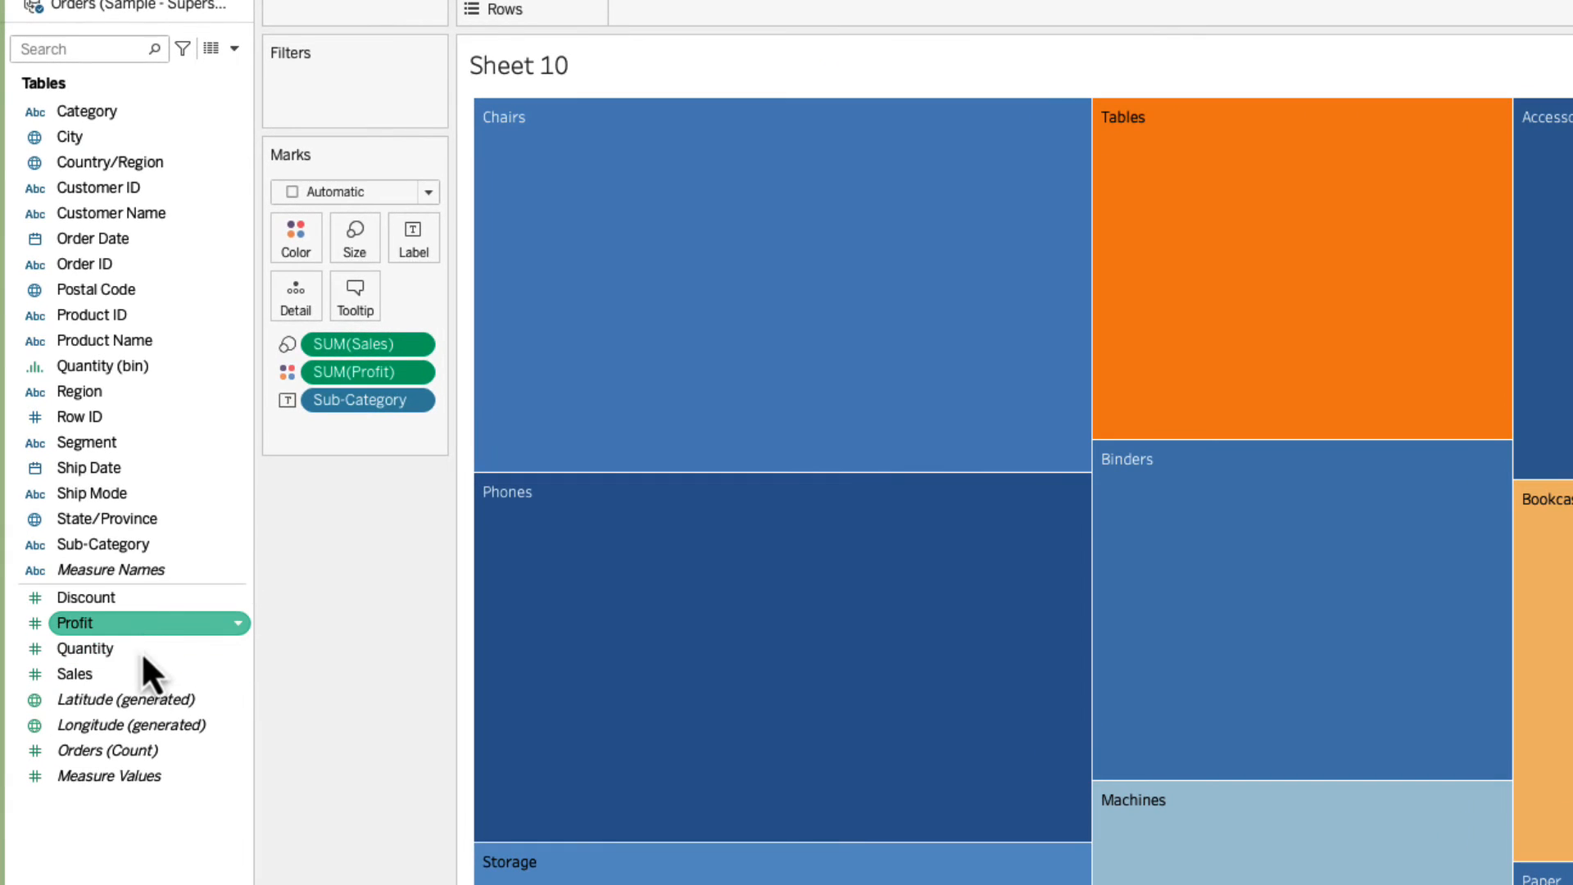
pyautogui.click(141, 677)
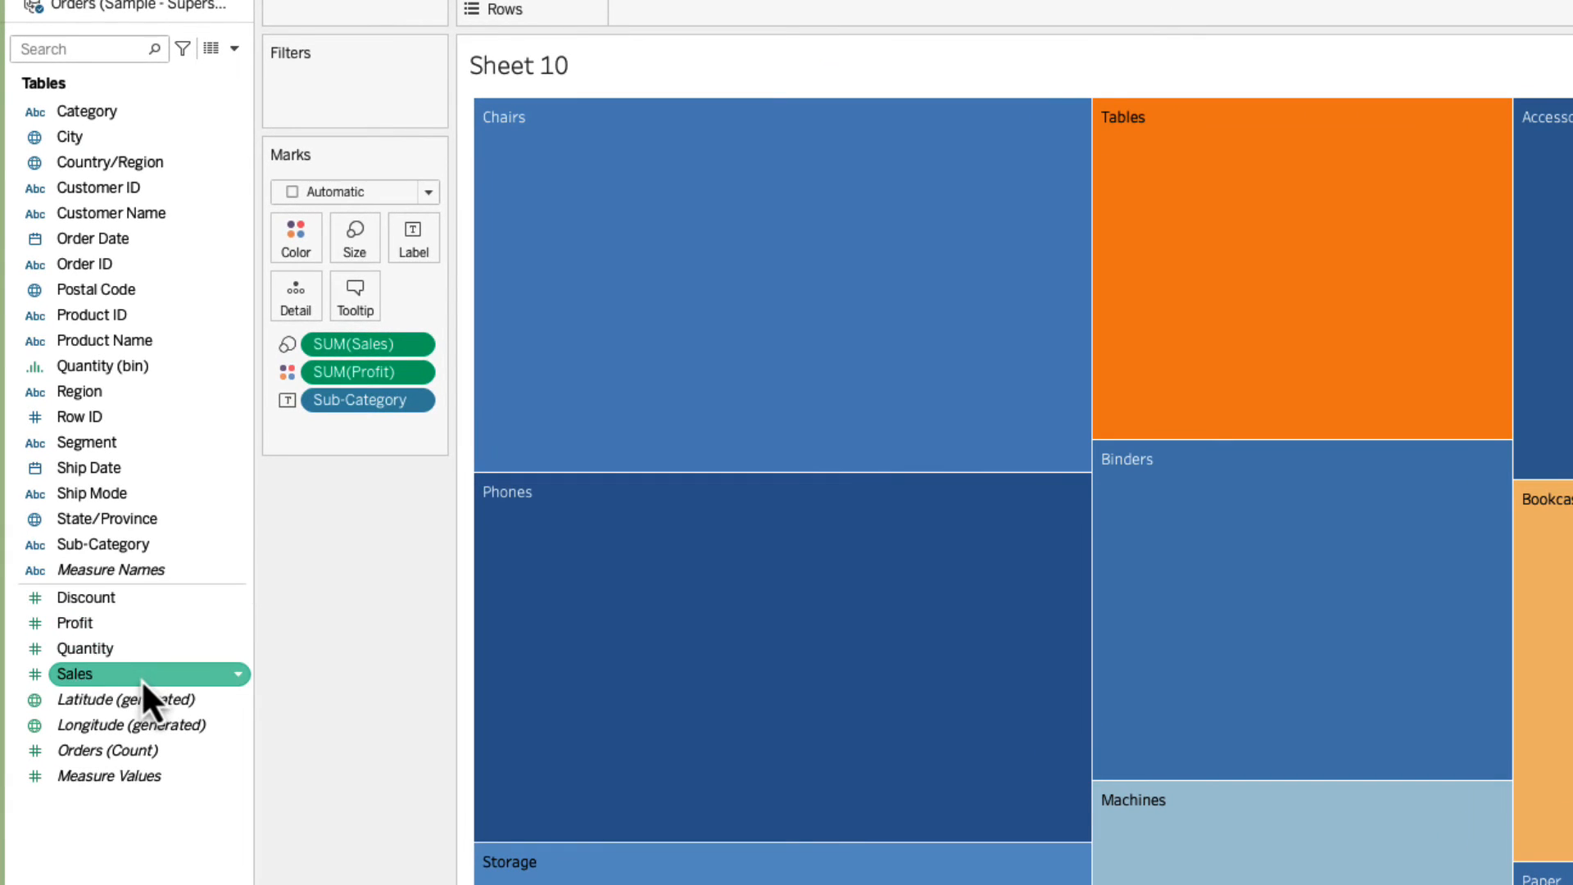
pyautogui.moveTo(141, 678); pyautogui.dragTo(420, 251)
pyautogui.moveTo(516, 147)
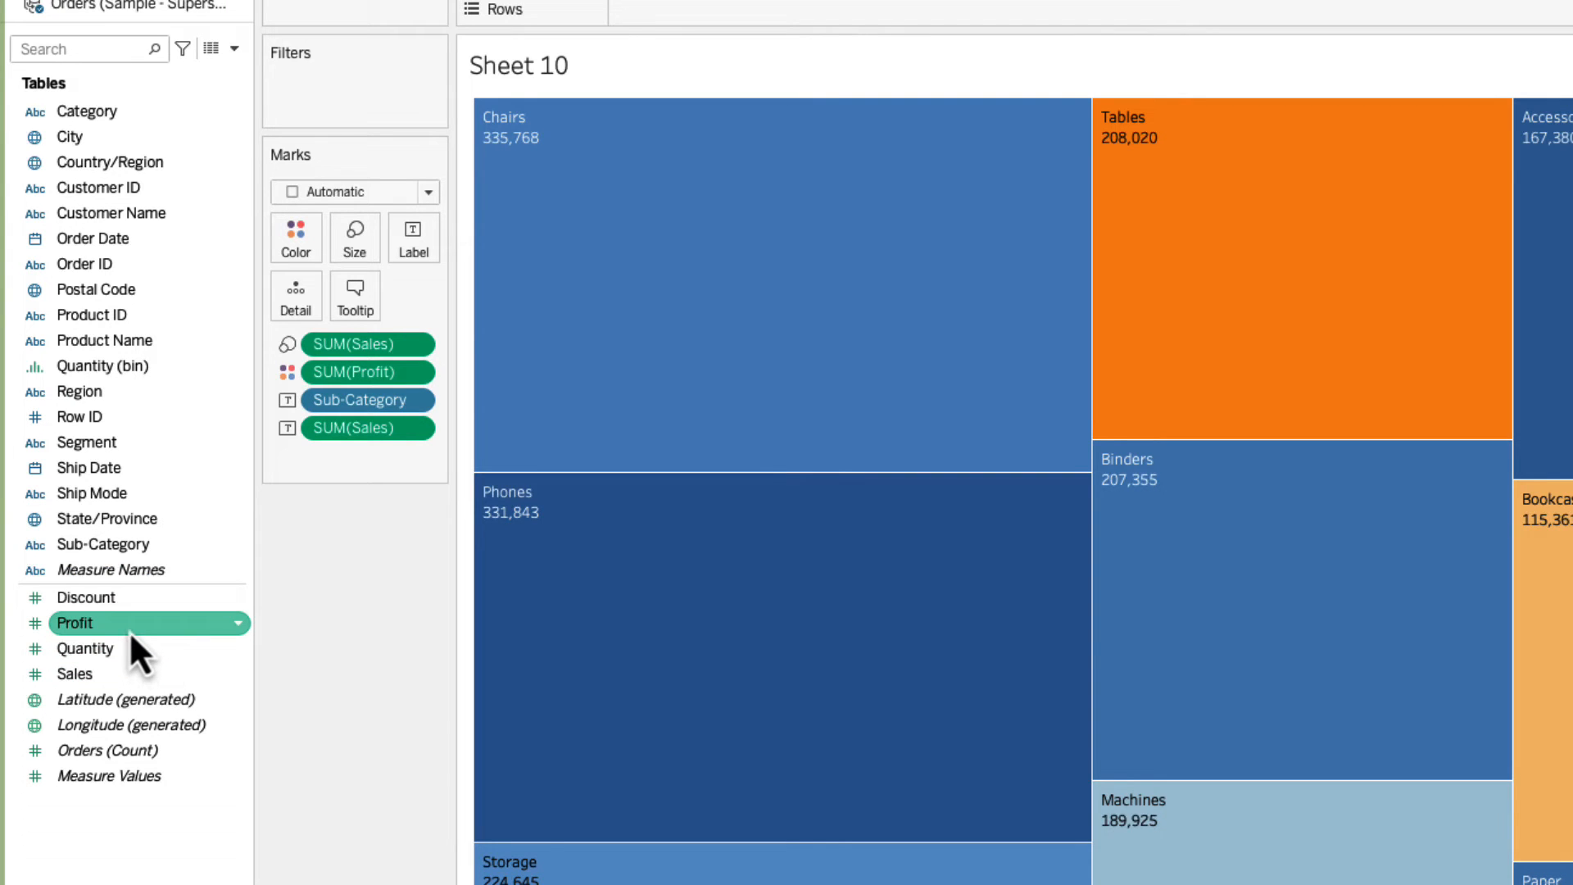
pyautogui.moveTo(129, 630); pyautogui.dragTo(414, 261)
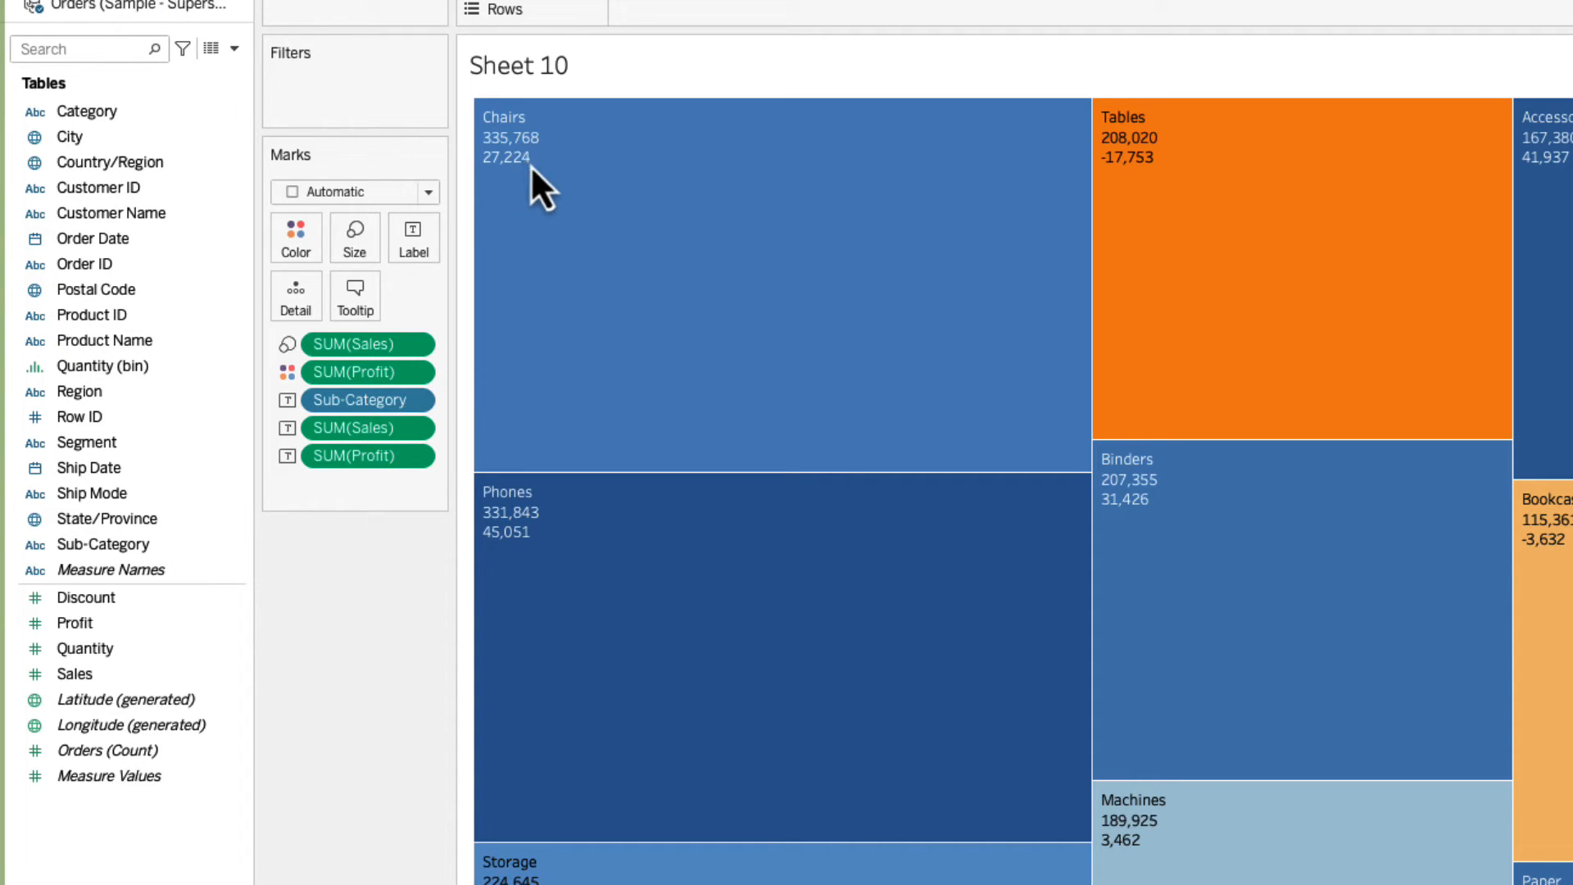
# Edit the label text so the Sub-Category field sits on the first line, center-aligned above the Profit and Sales fields.
pyautogui.click(414, 239)
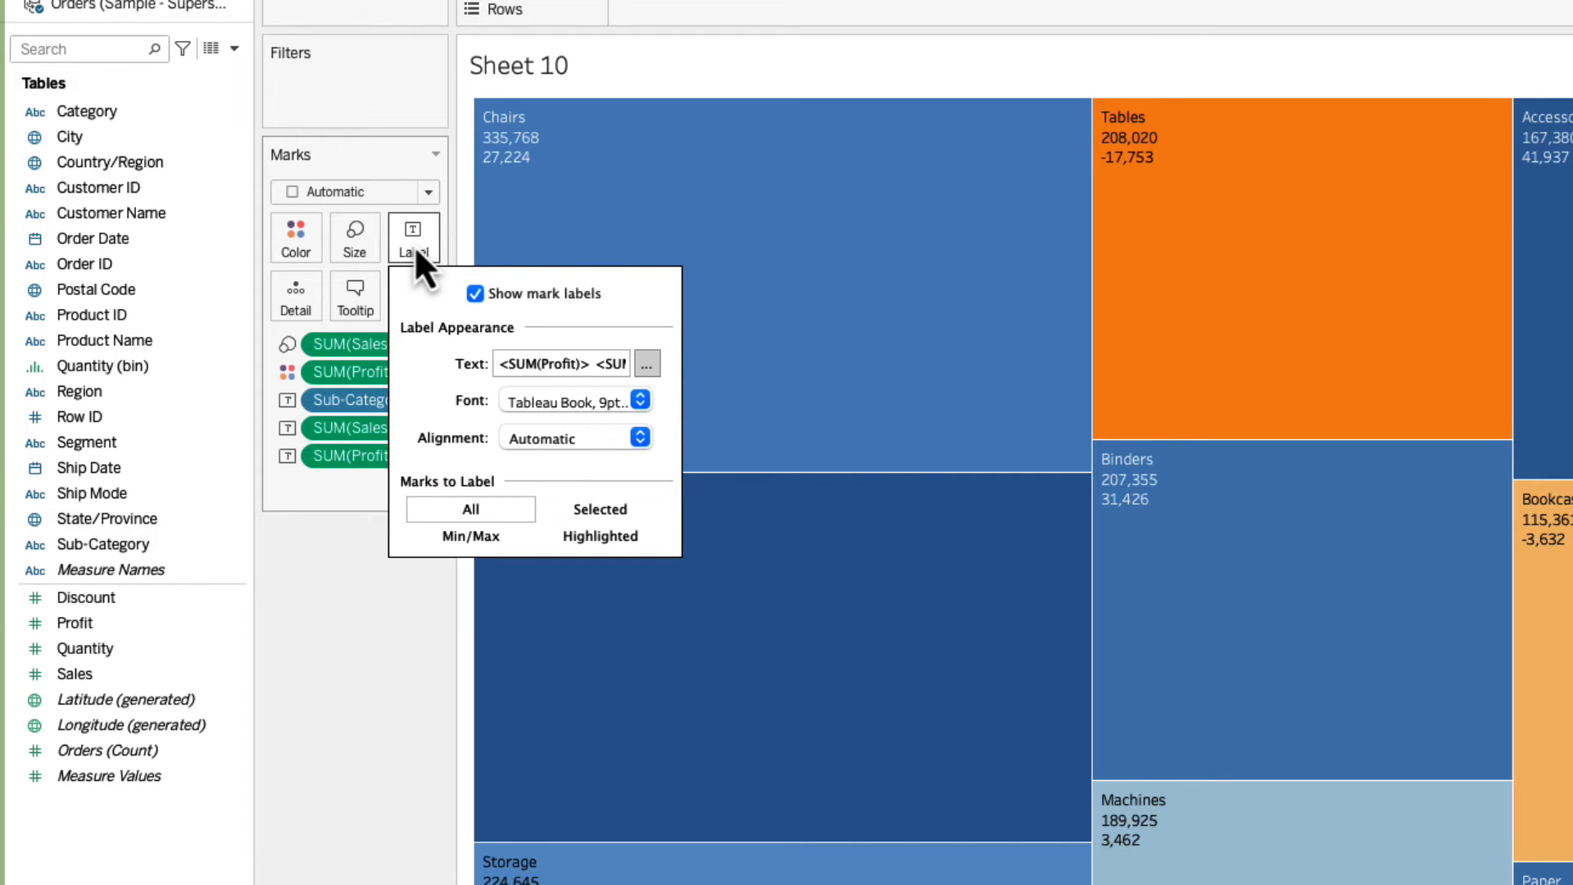
pyautogui.click(647, 365)
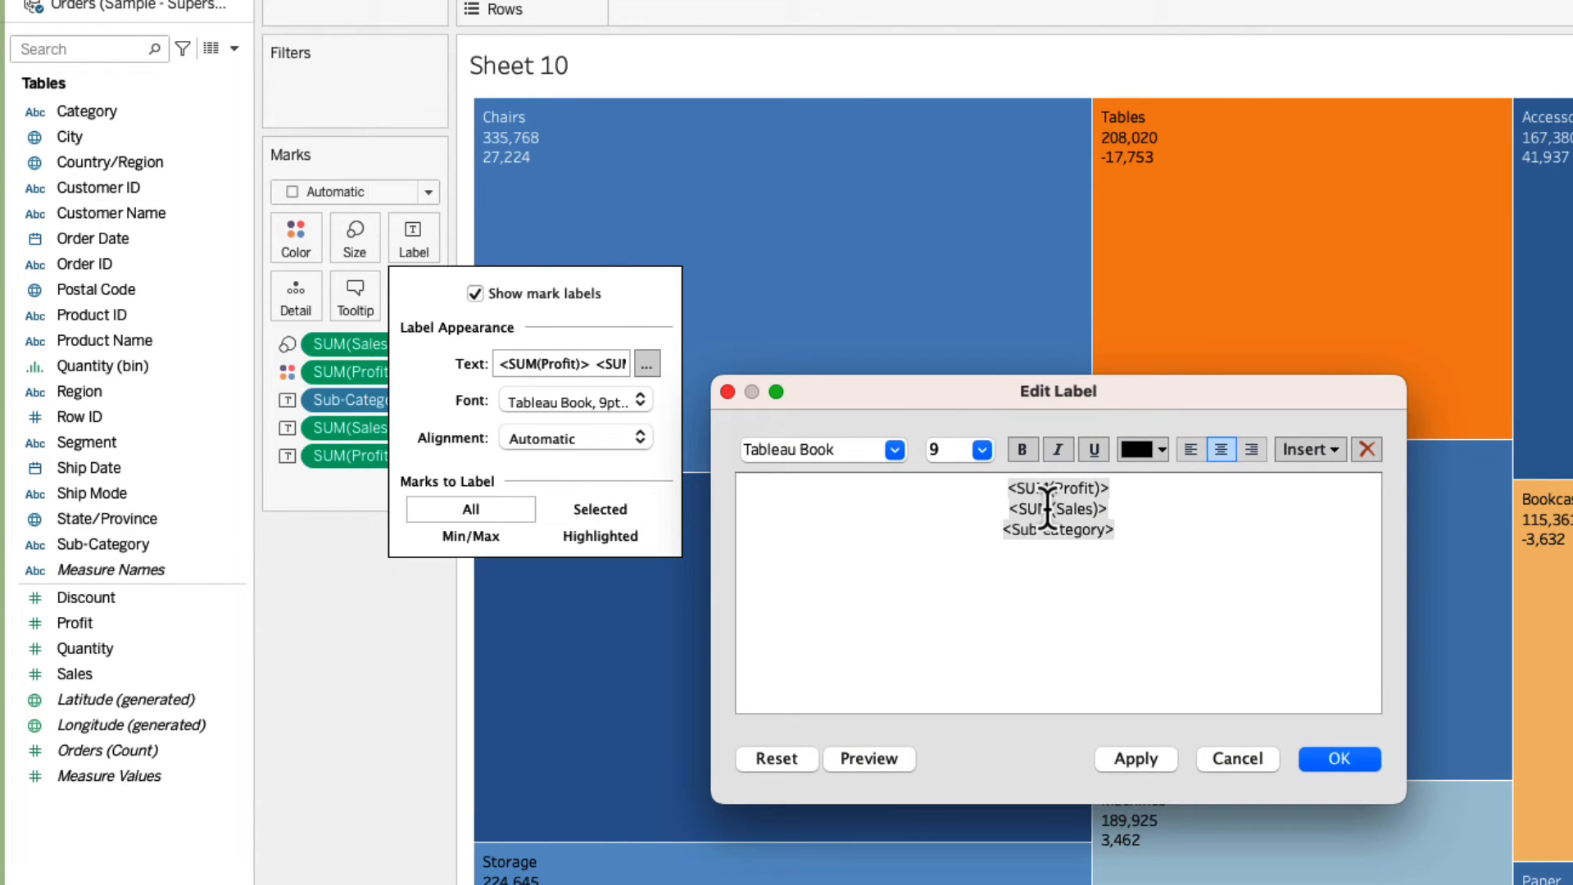
pyautogui.press('Down')
pyautogui.hotkey('shift', 'End')
pyautogui.press('super+x')
pyautogui.press('Up')
pyautogui.press('Up')
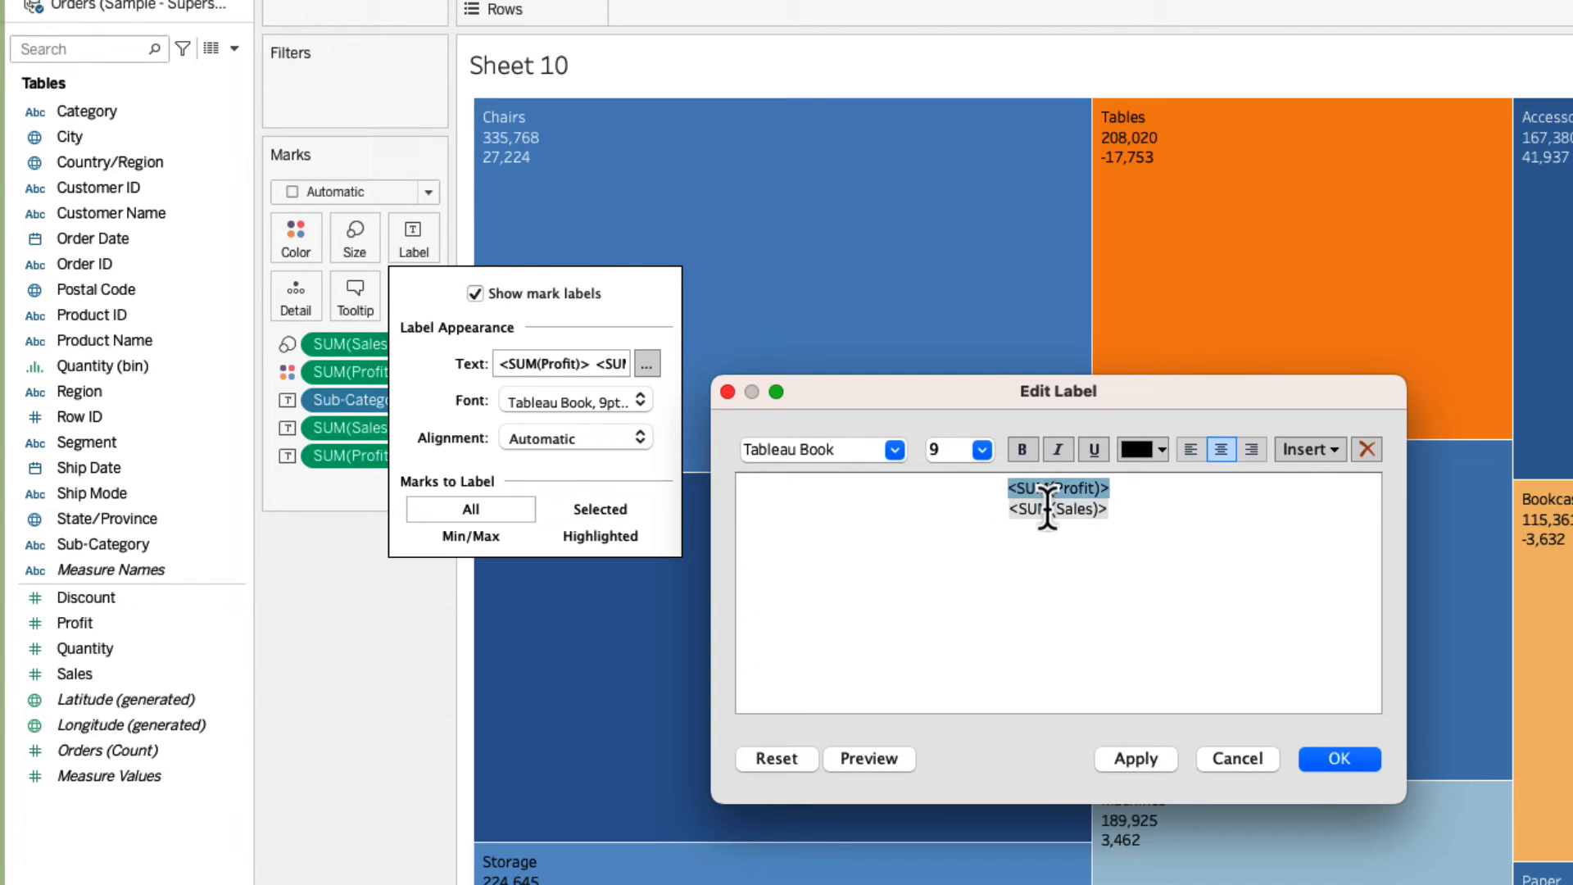
pyautogui.press('Return')
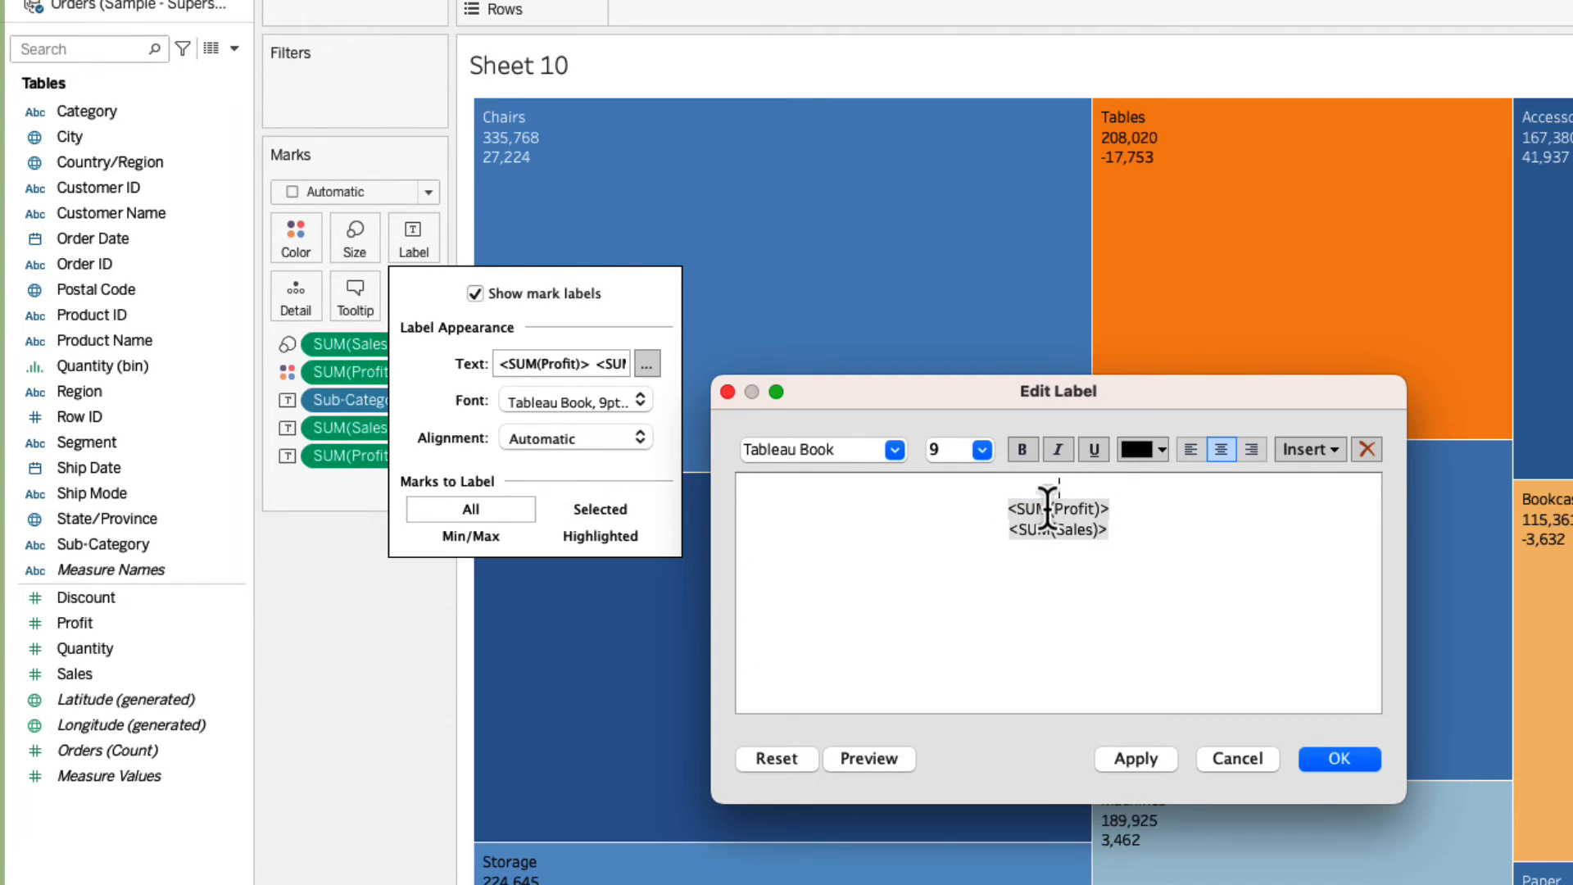
pyautogui.press('super+v')
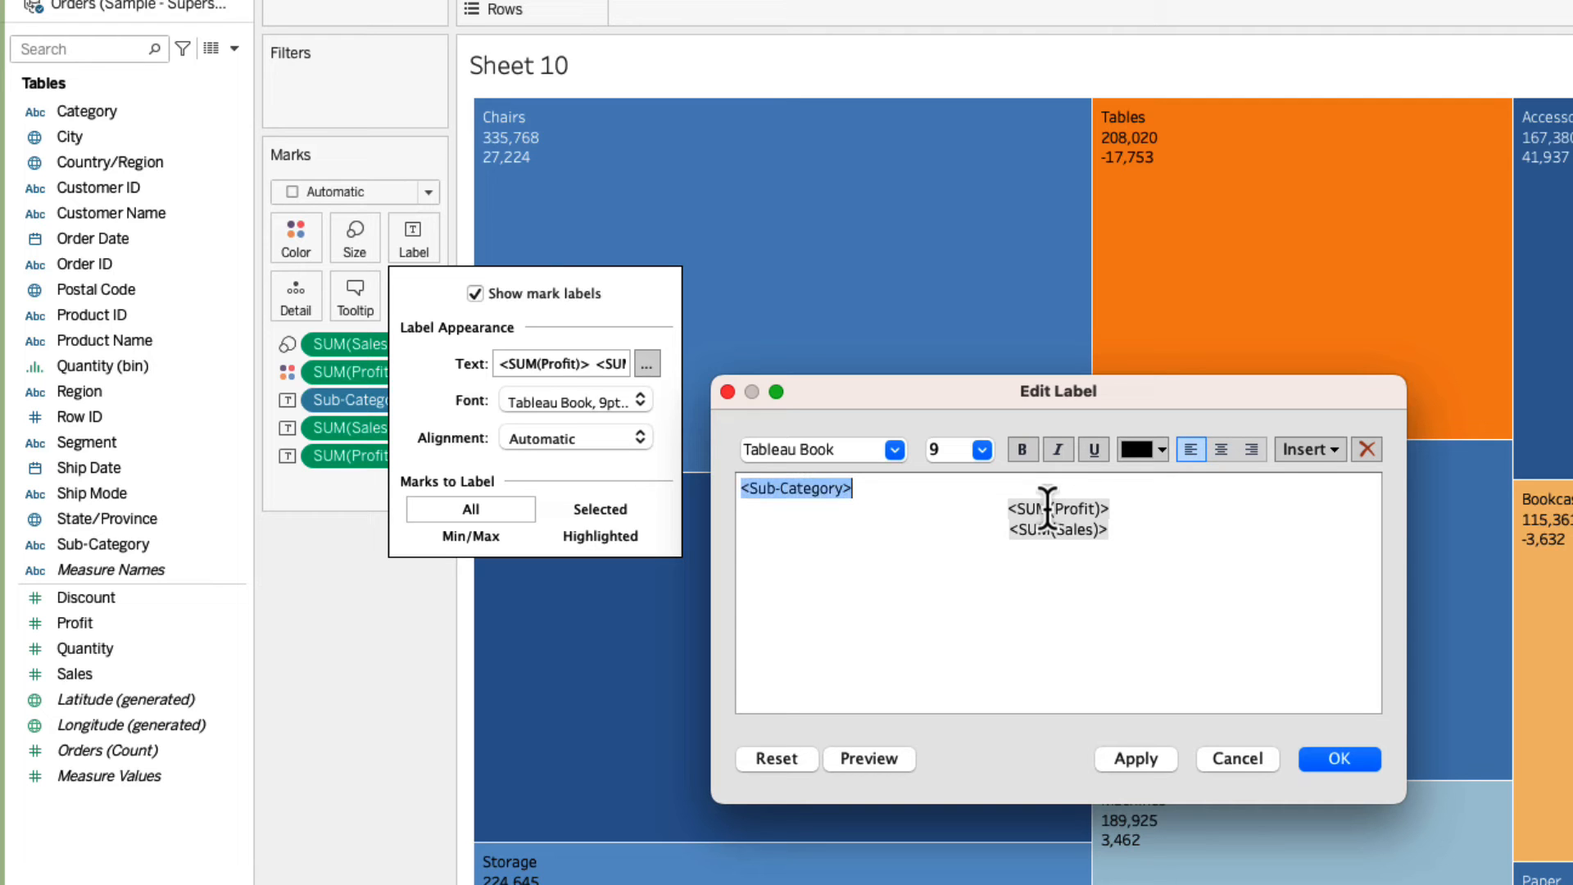
pyautogui.click(1217, 455)
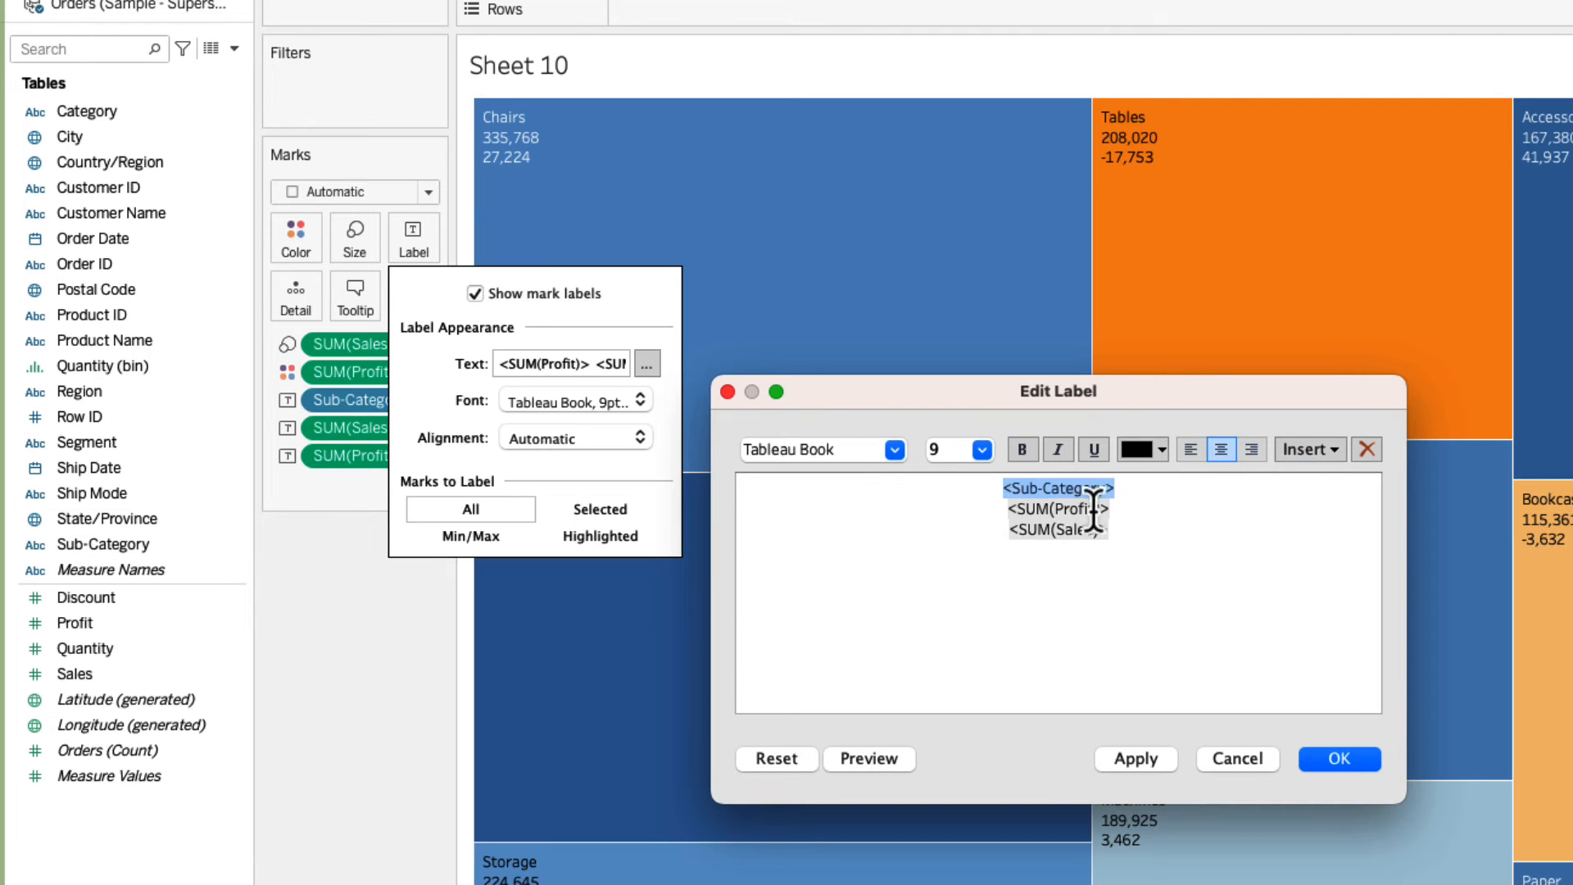
# Insert "Sales is" before the SUM(Profit) field and "Profit is" before the SUM(Sales) field, and apply the label text.
pyautogui.click(1009, 509)
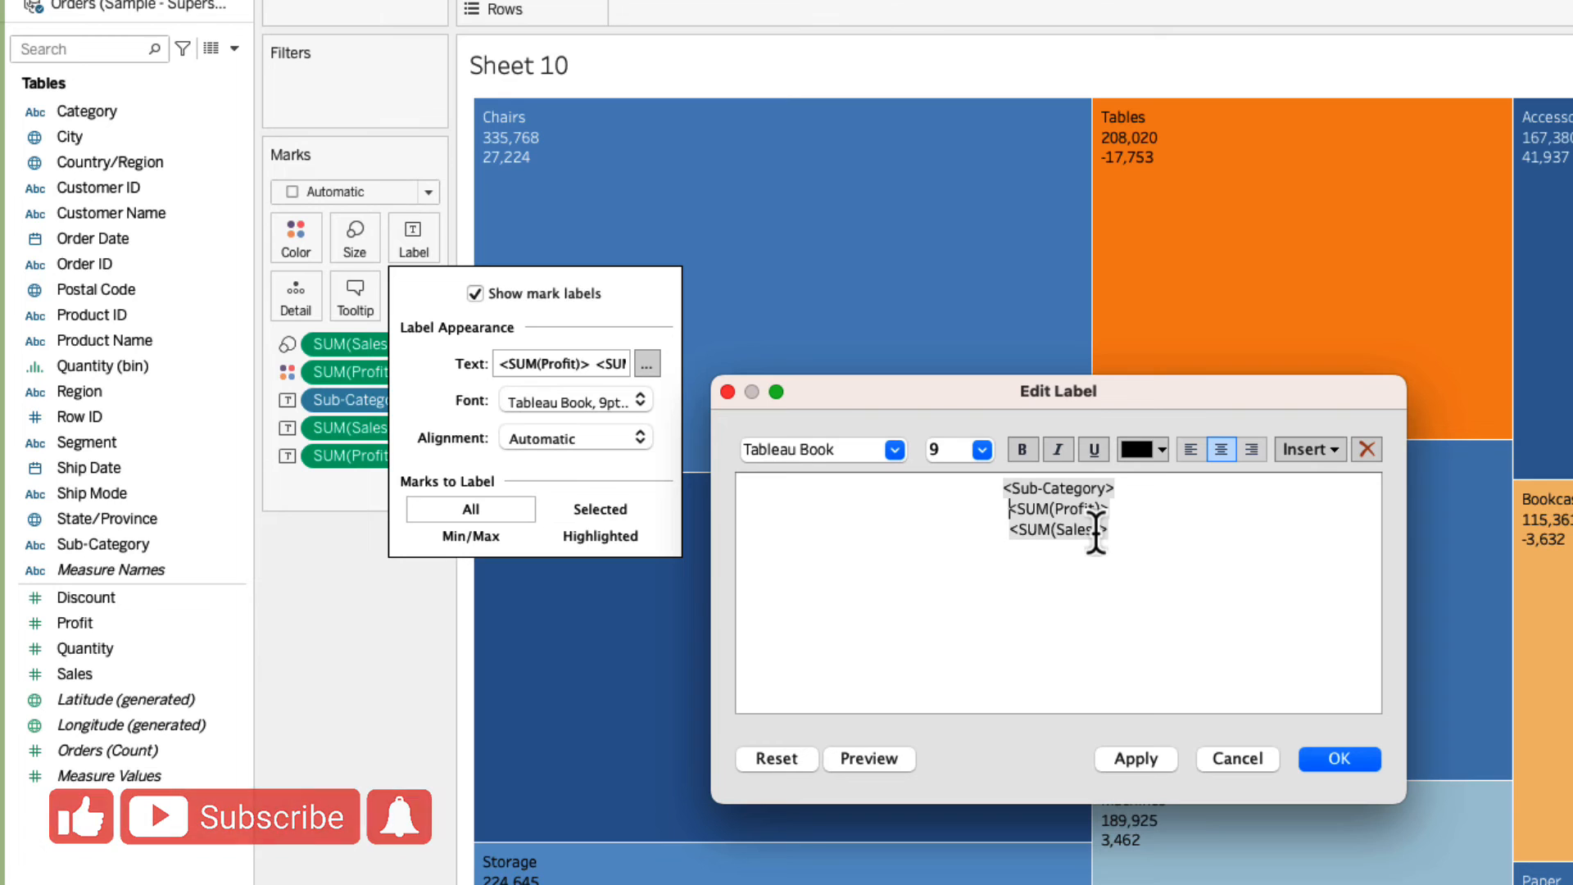
pyautogui.write('Sales ')
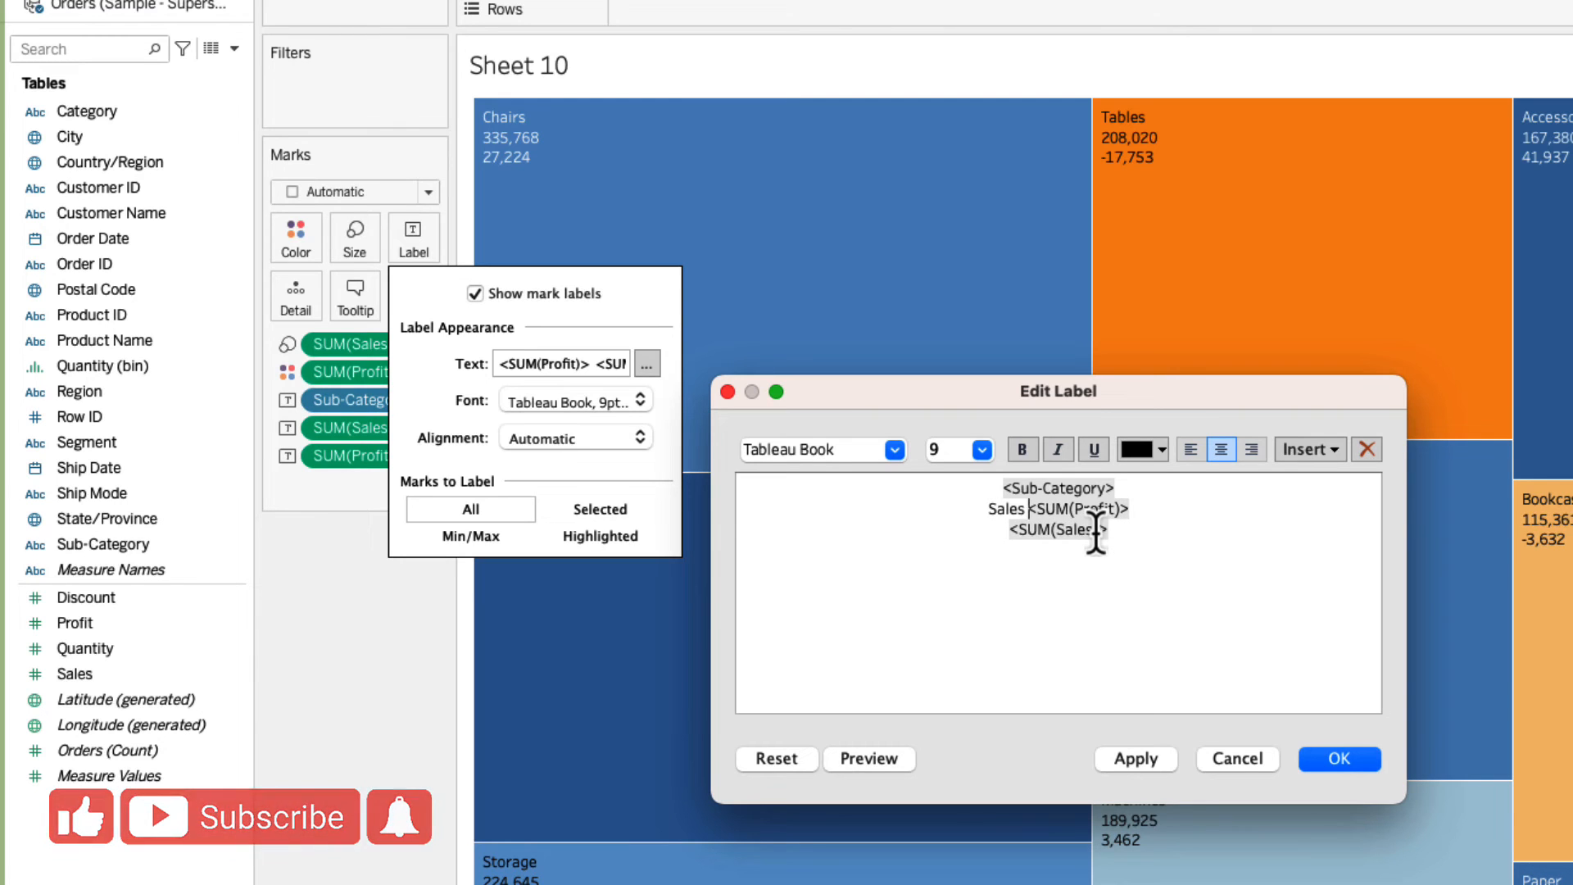
pyautogui.write('is')
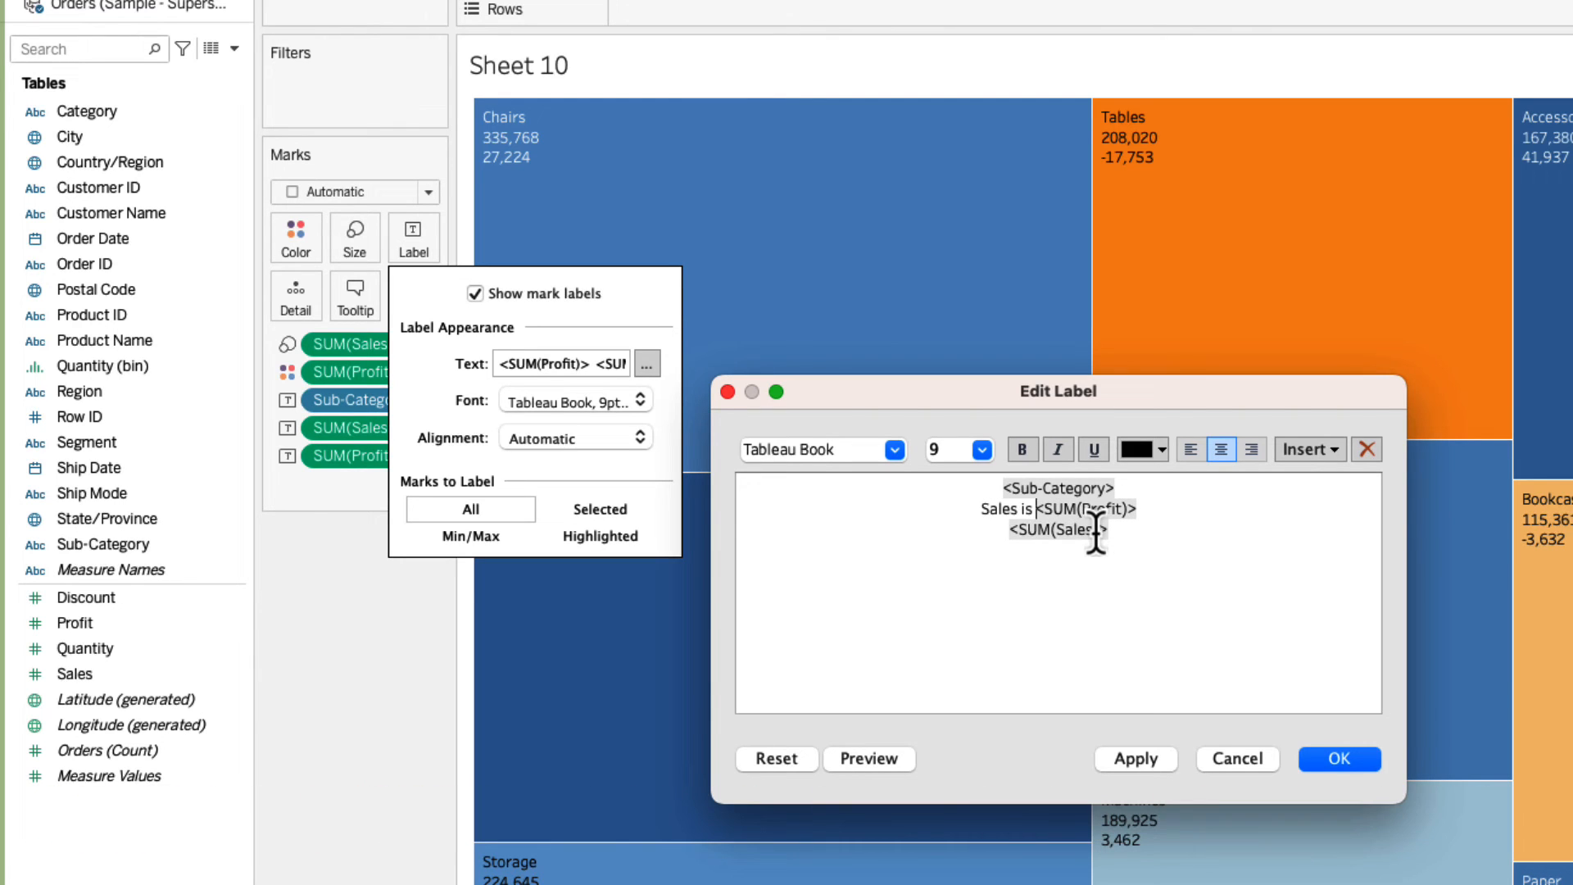
pyautogui.click(1097, 532)
pyautogui.click(1096, 532)
pyautogui.write('Profit is')
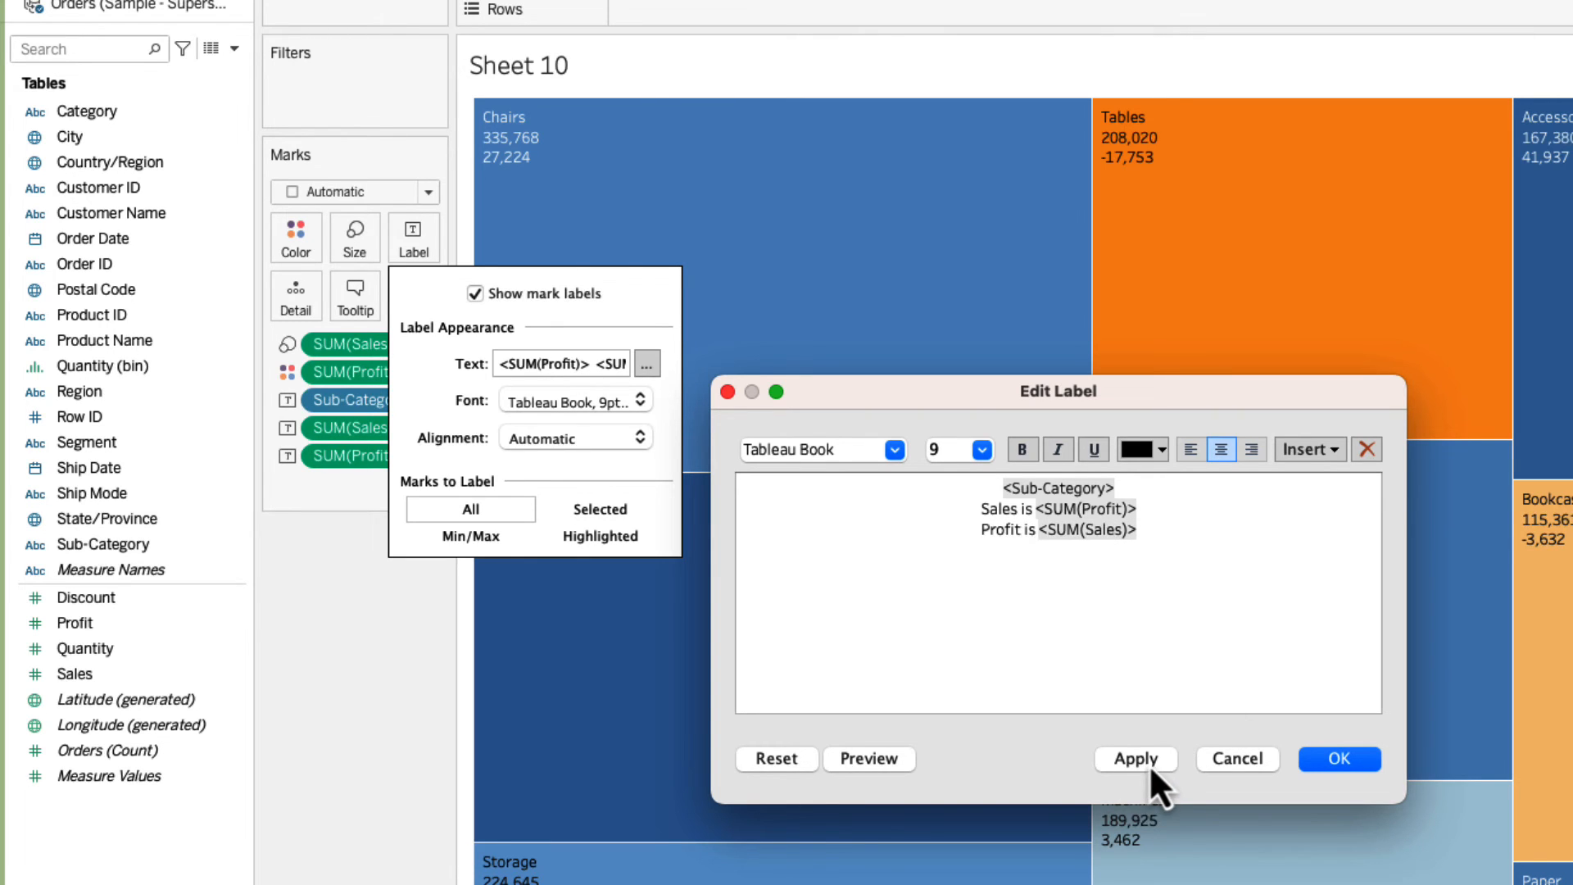
pyautogui.click(1148, 764)
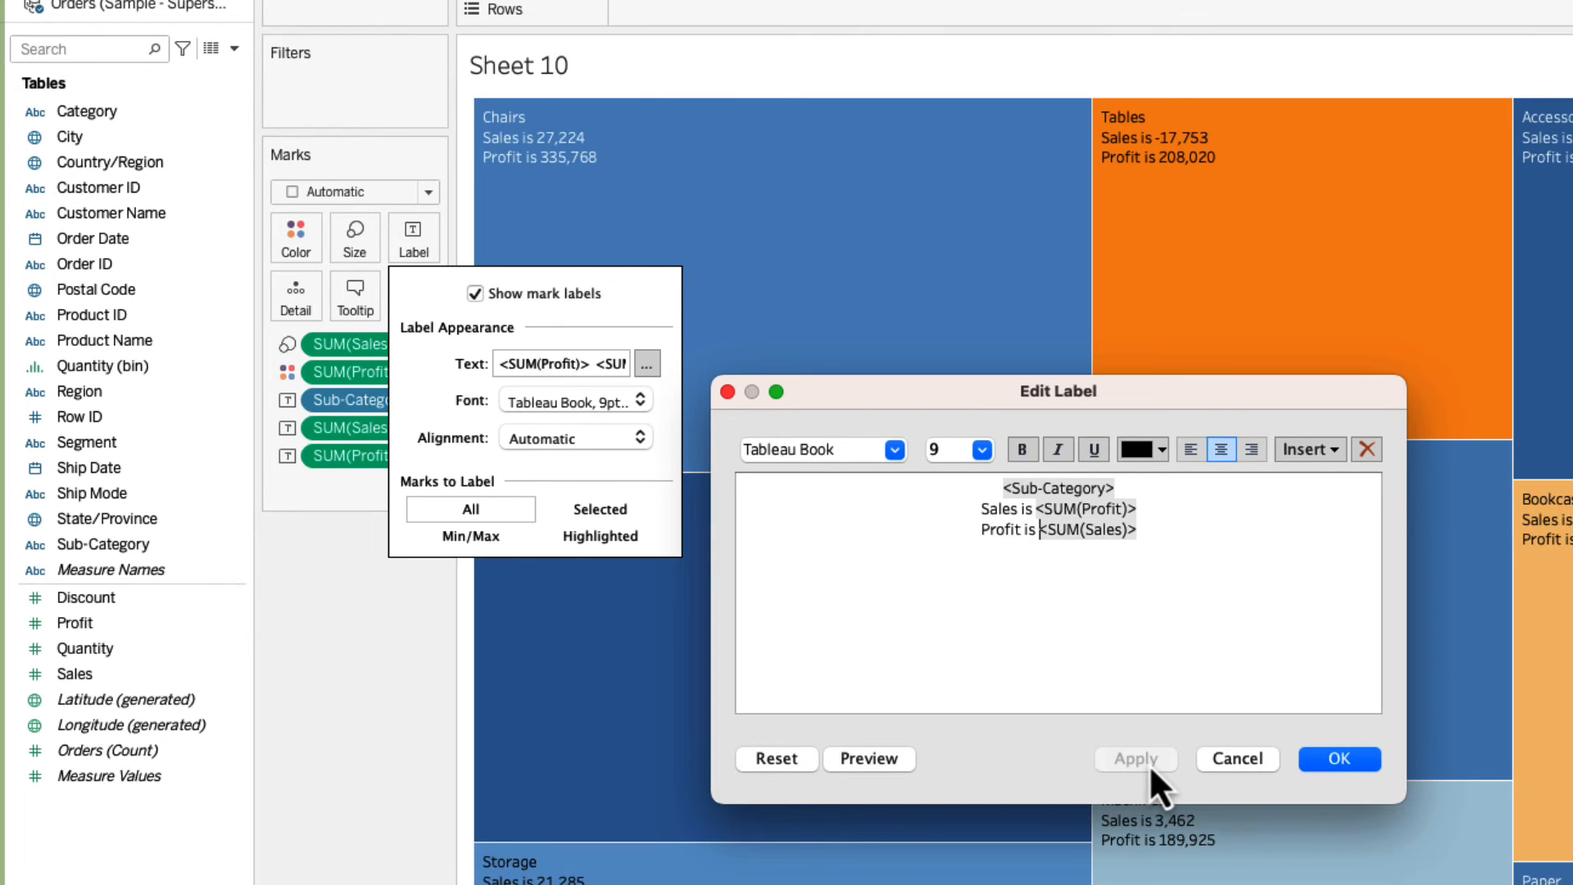
pyautogui.click(1339, 759)
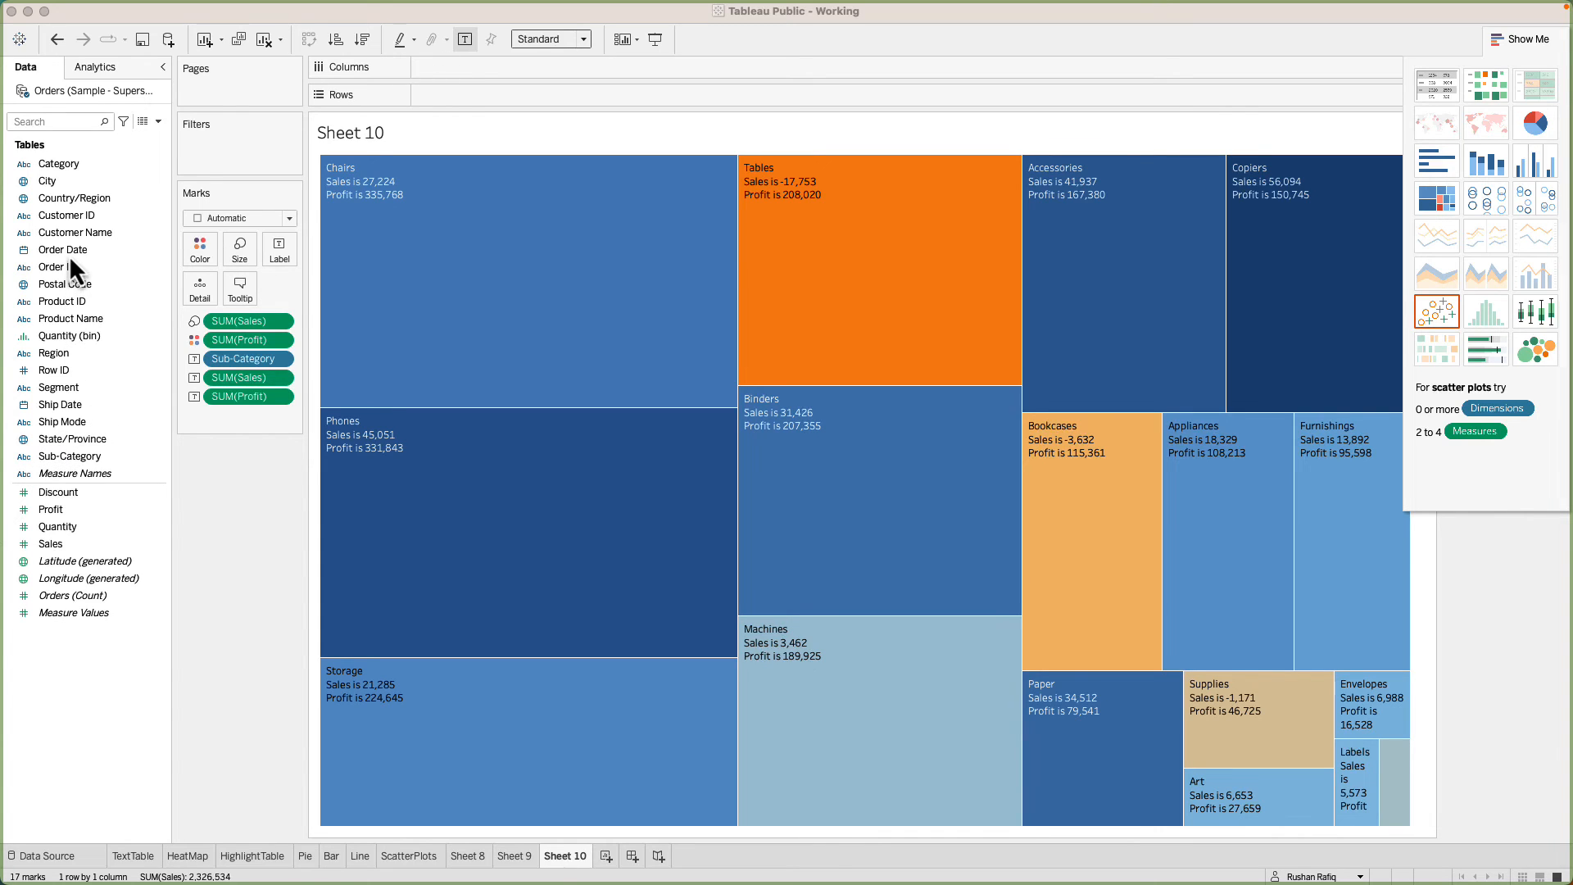
# Split the treemap into separate rows by Ship Mode.
pyautogui.click(79, 442)
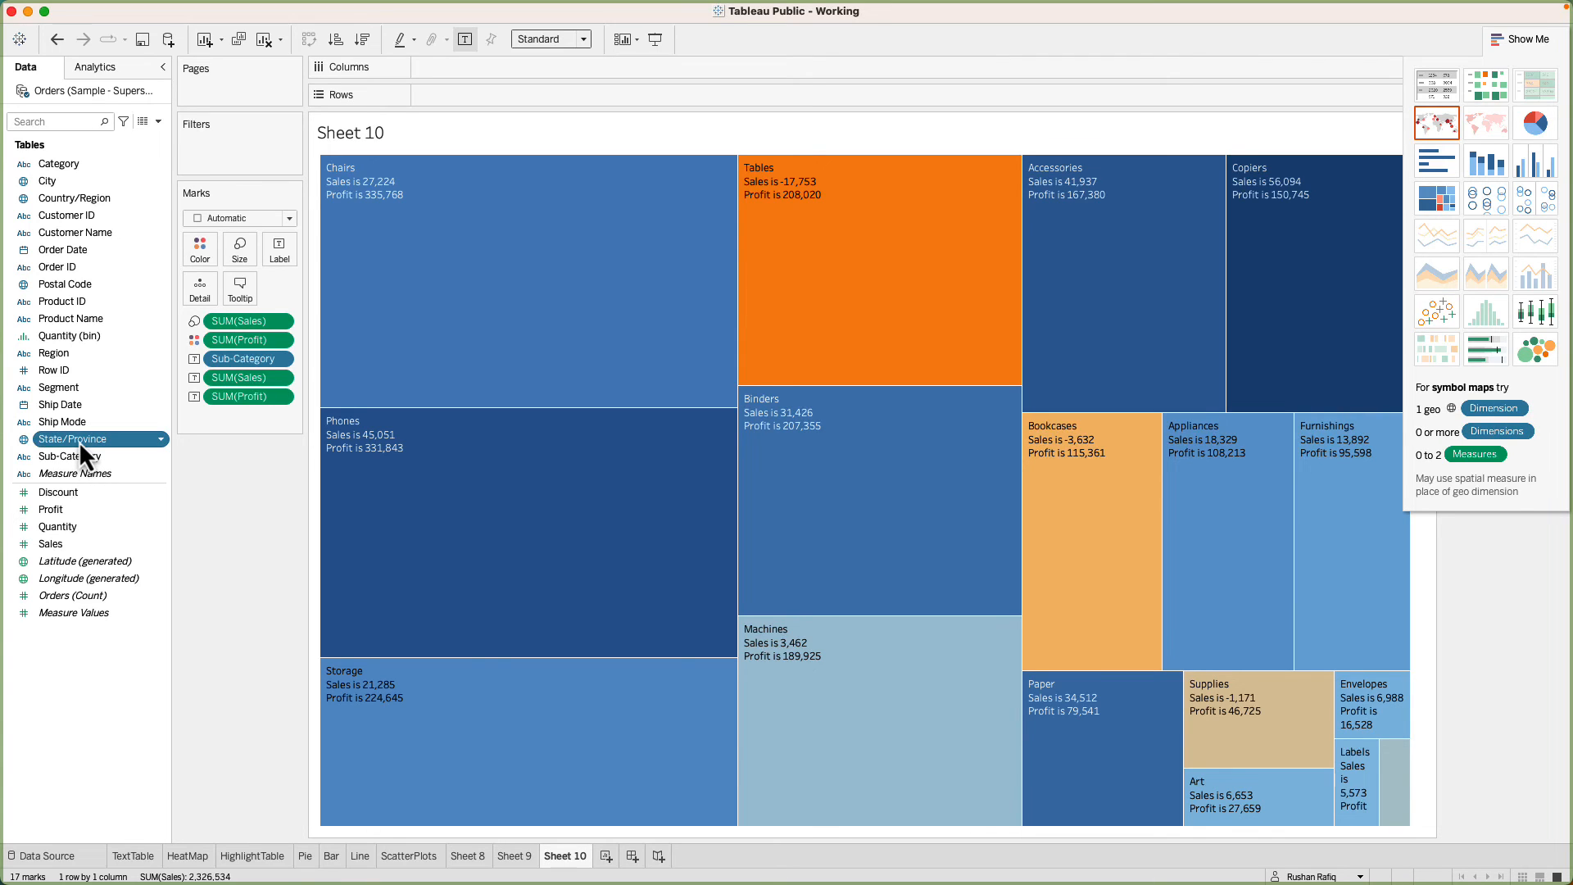
pyautogui.click(75, 424)
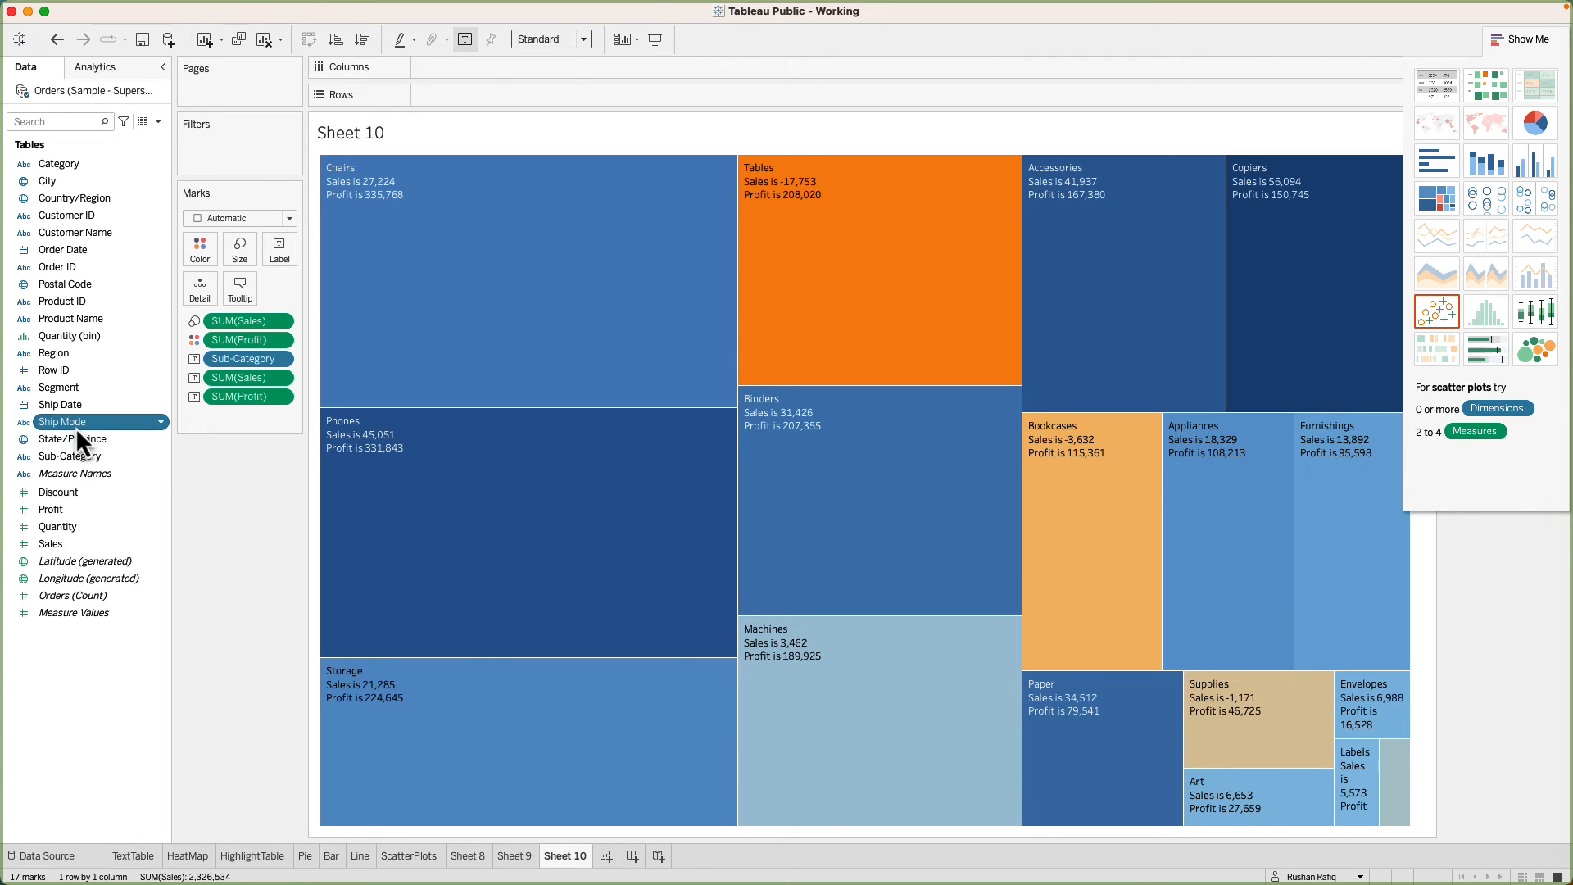
pyautogui.moveTo(74, 426); pyautogui.dragTo(467, 100)
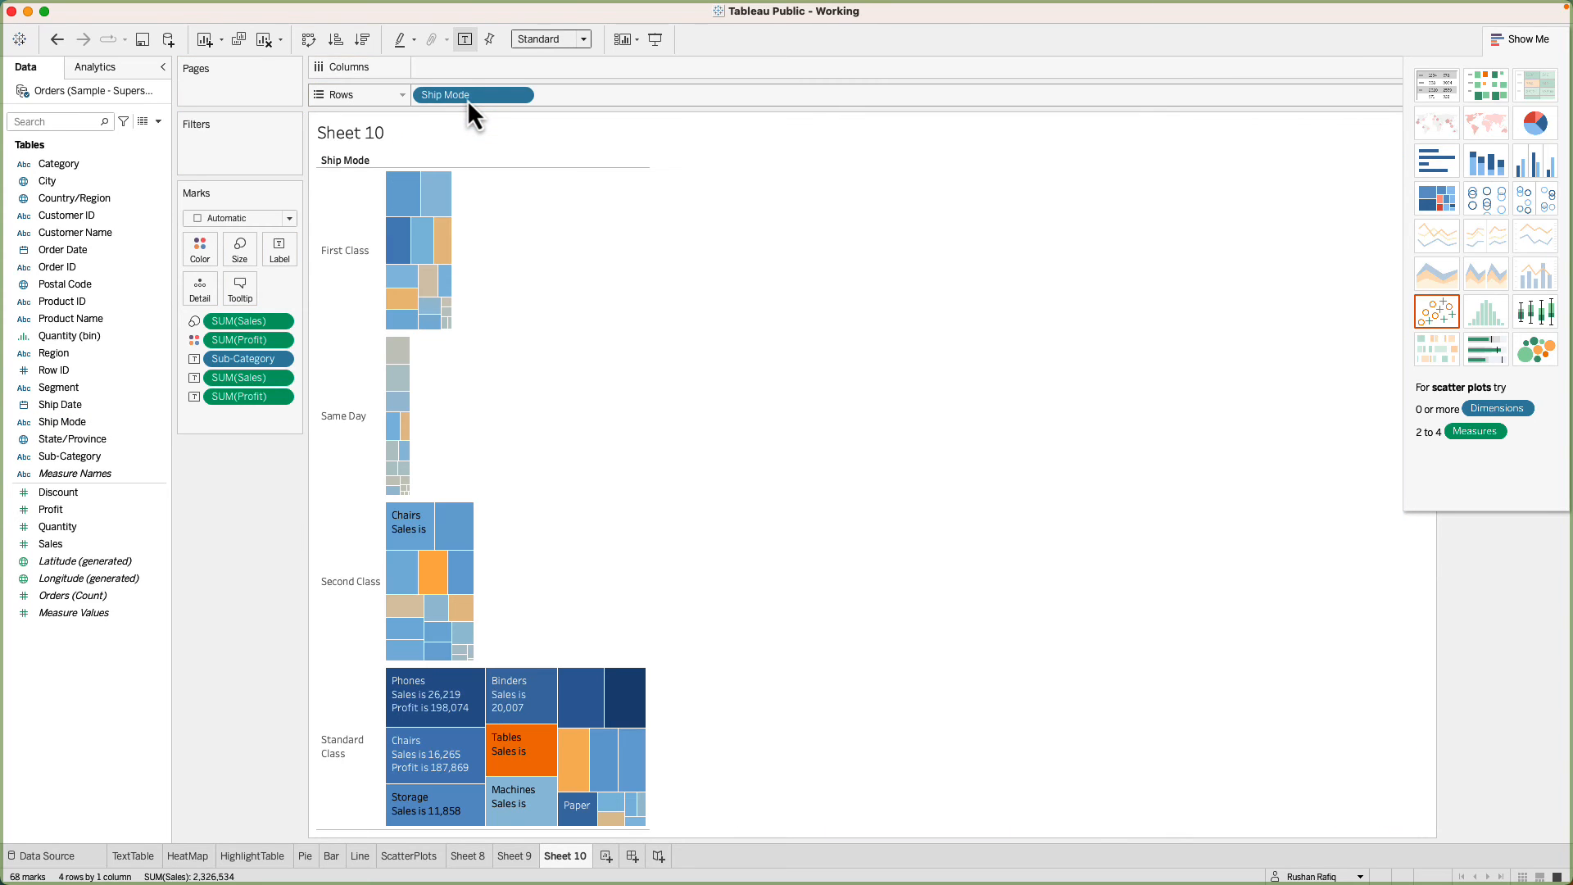
# Fit the treemaps to the width of the view and hide the chart suggestions.
pyautogui.click(583, 41)
pyautogui.click(574, 70)
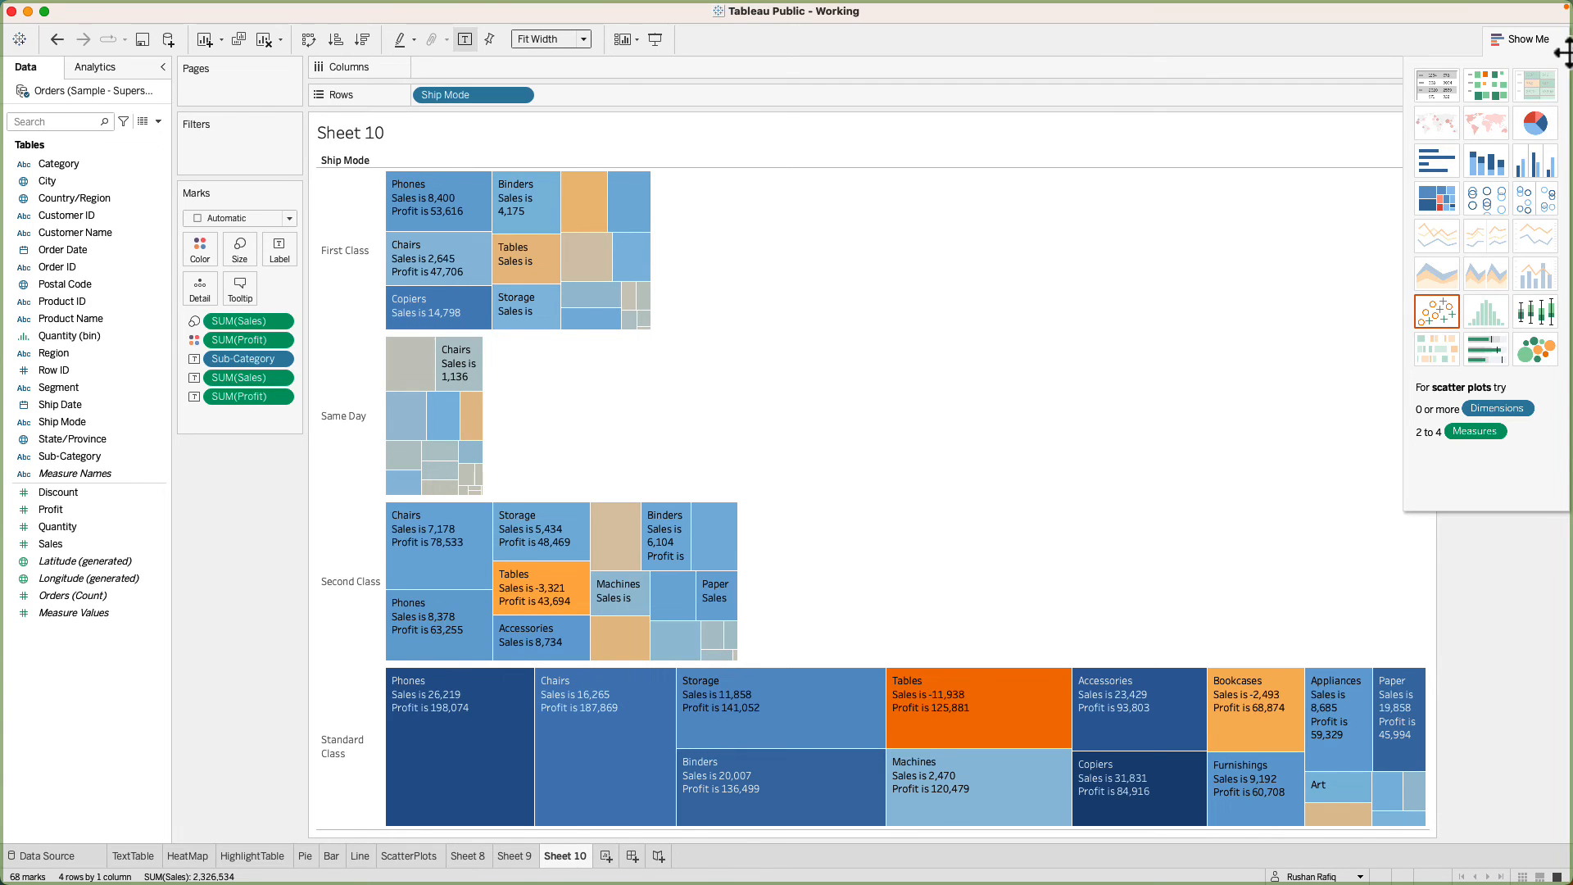
pyautogui.click(1522, 39)
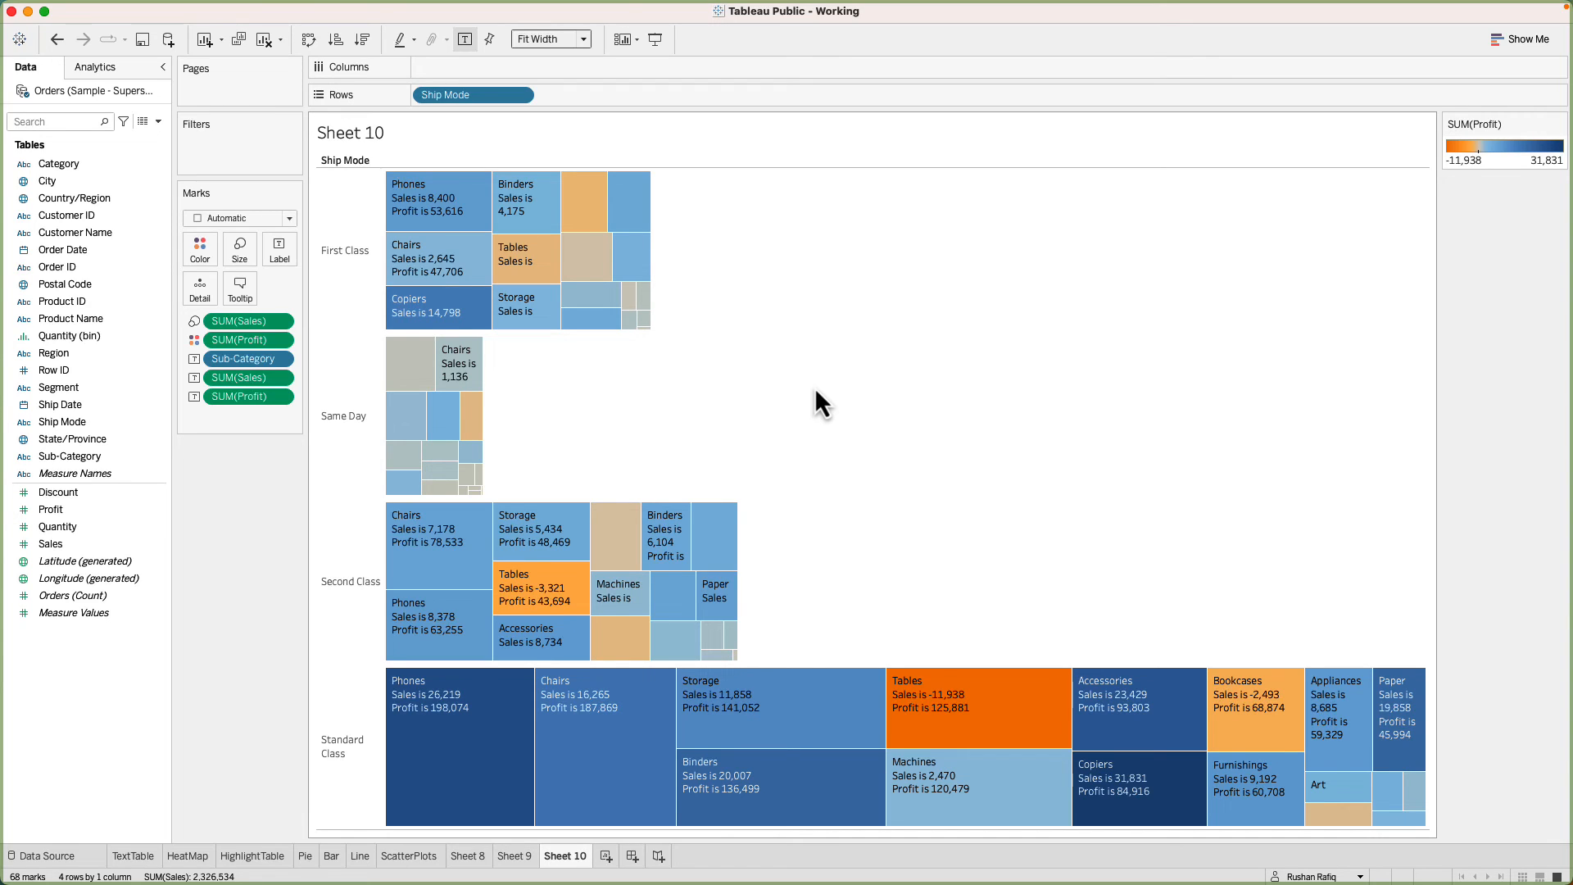
# Sort the Ship Mode rows by field, using the sum of Sales in descending order.
pyautogui.moveTo(520, 272)
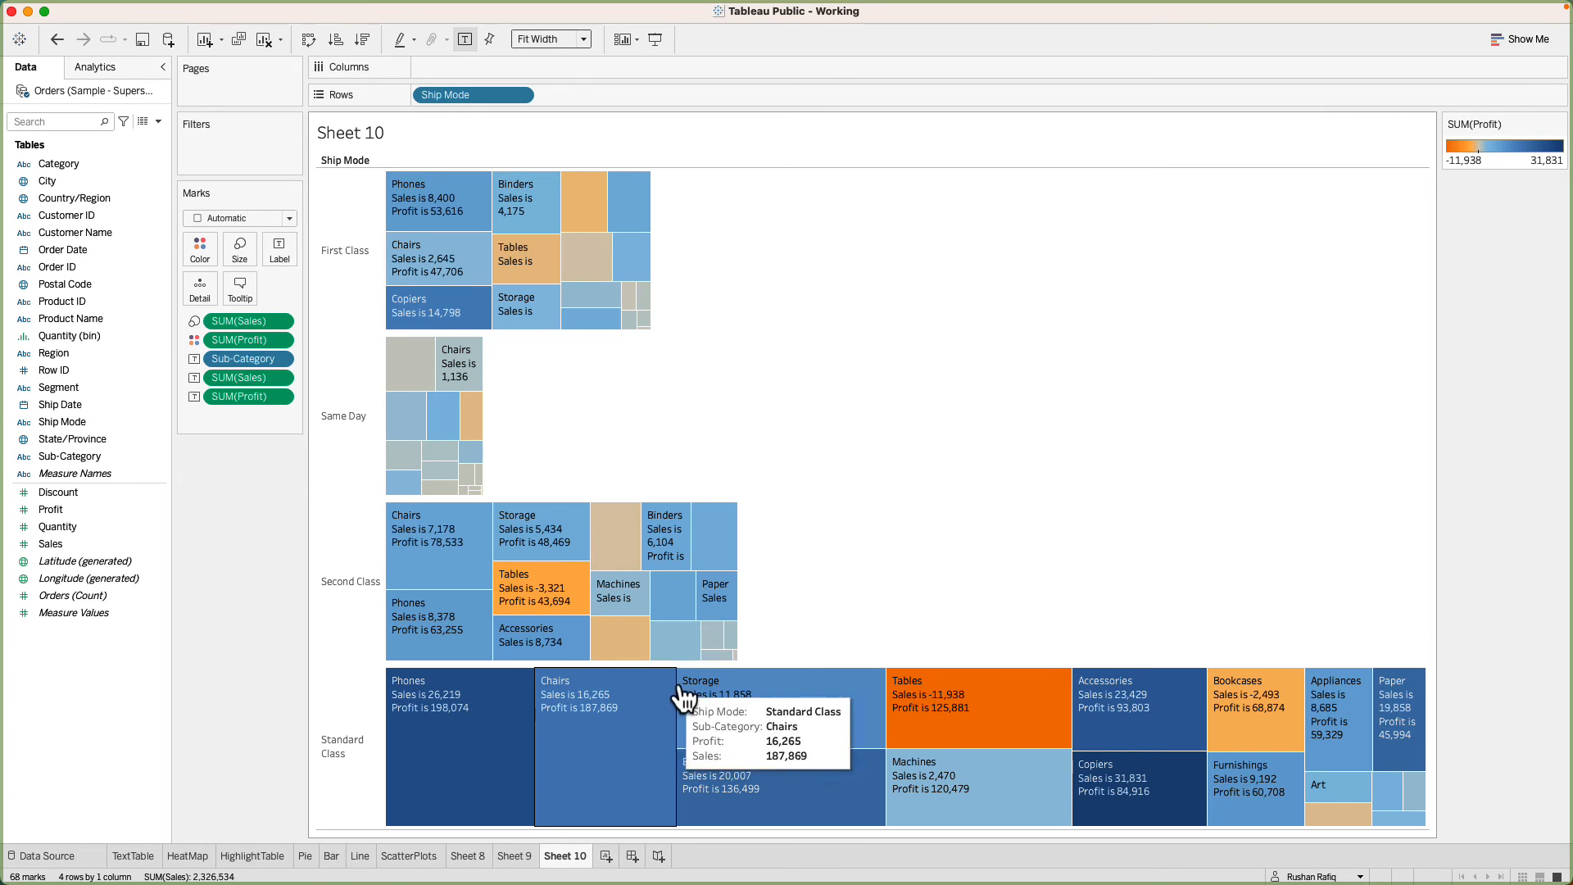
pyautogui.moveTo(712, 696)
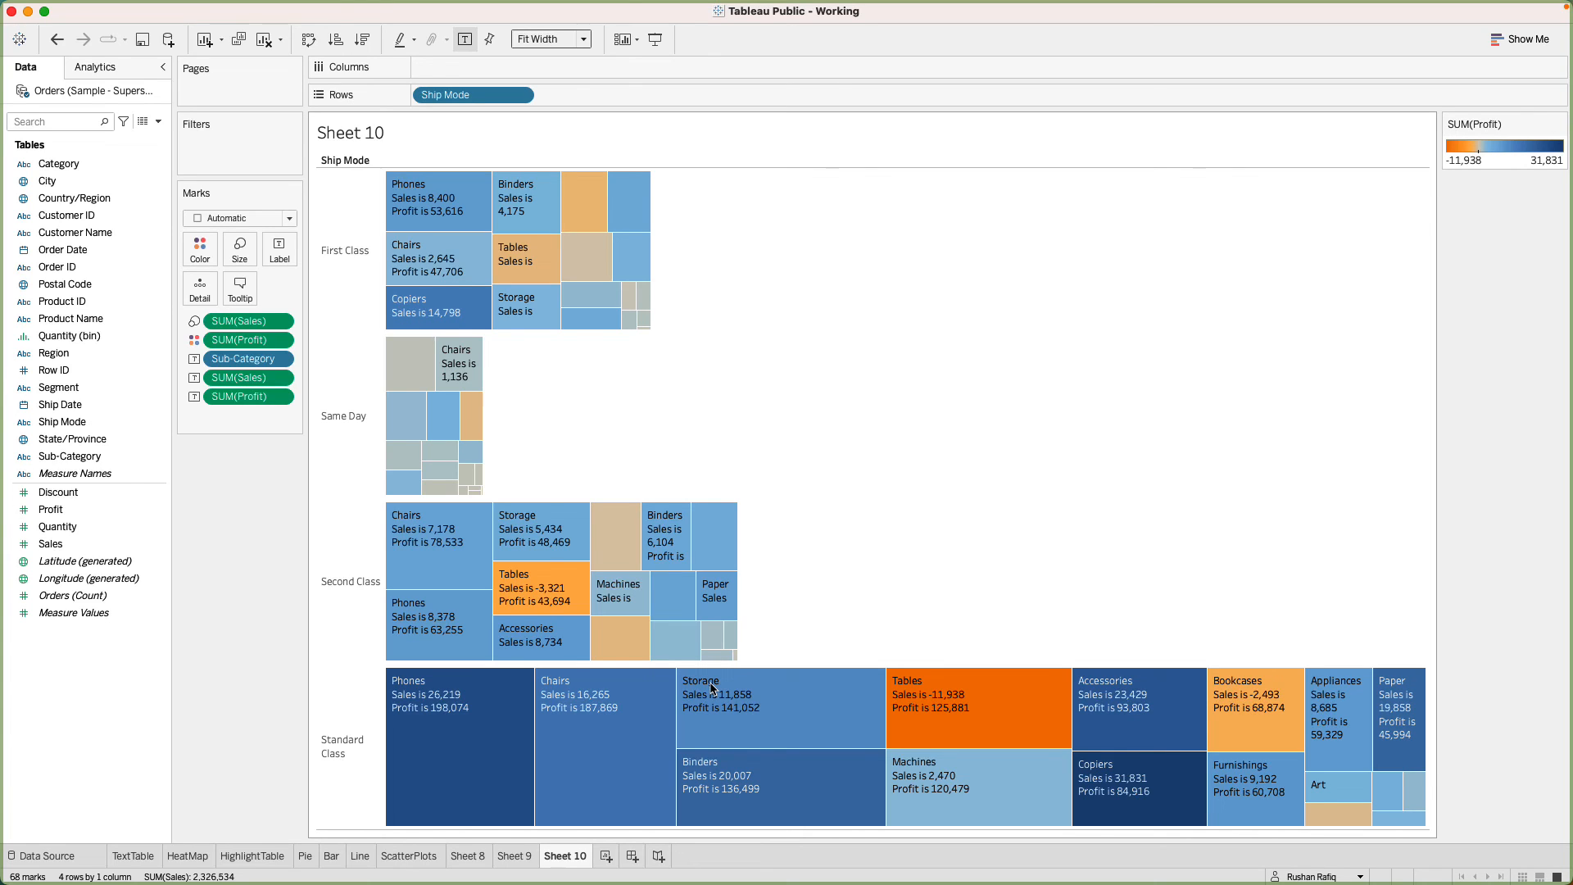
pyautogui.rightClick(443, 97)
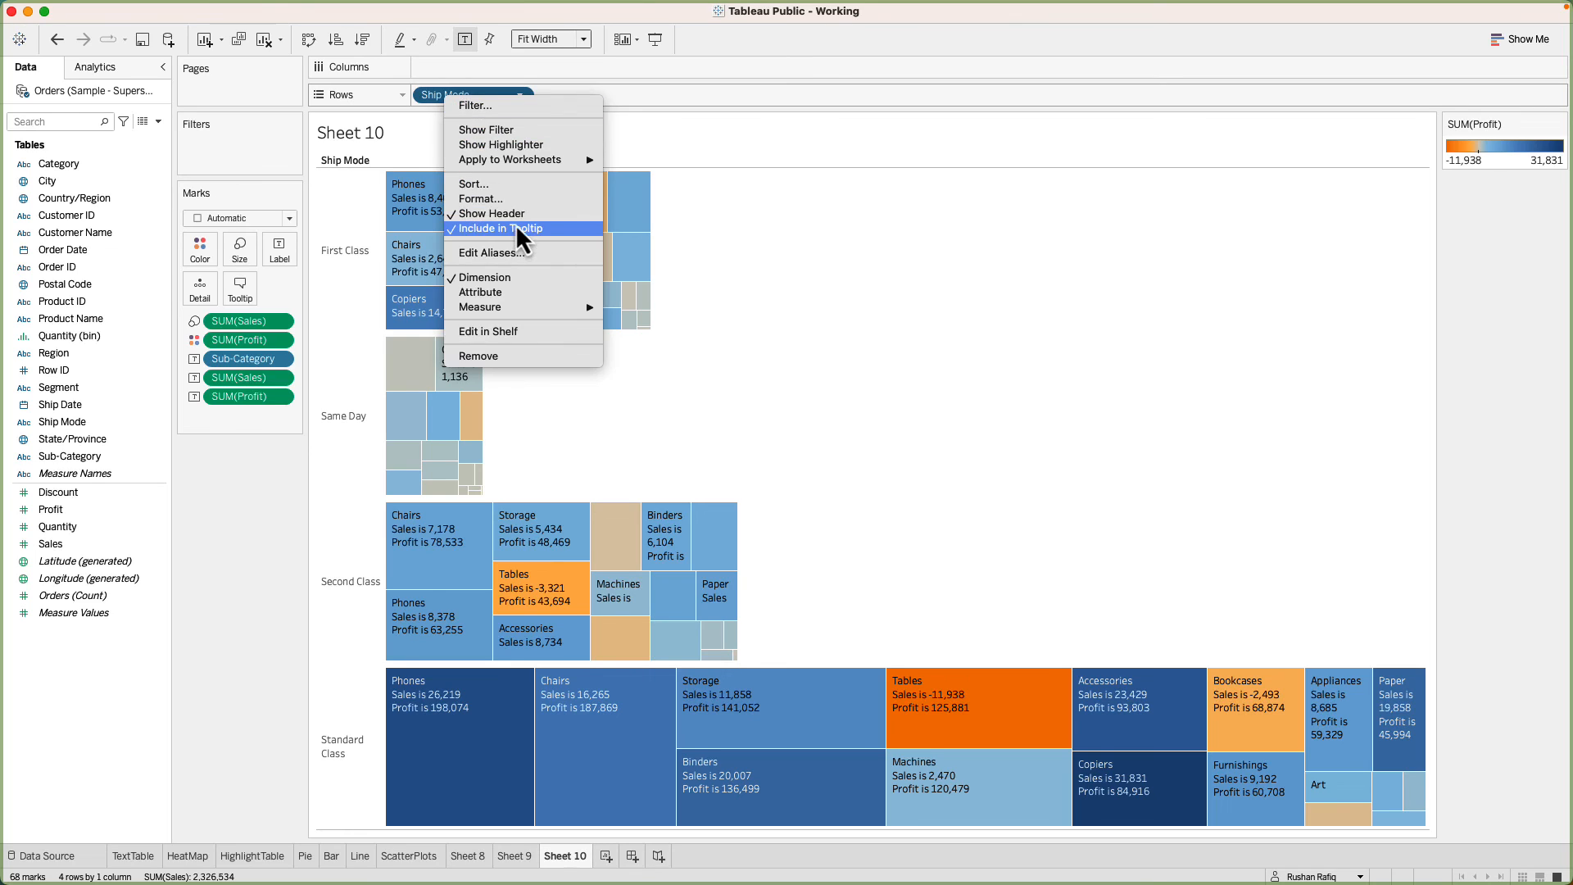
pyautogui.click(510, 187)
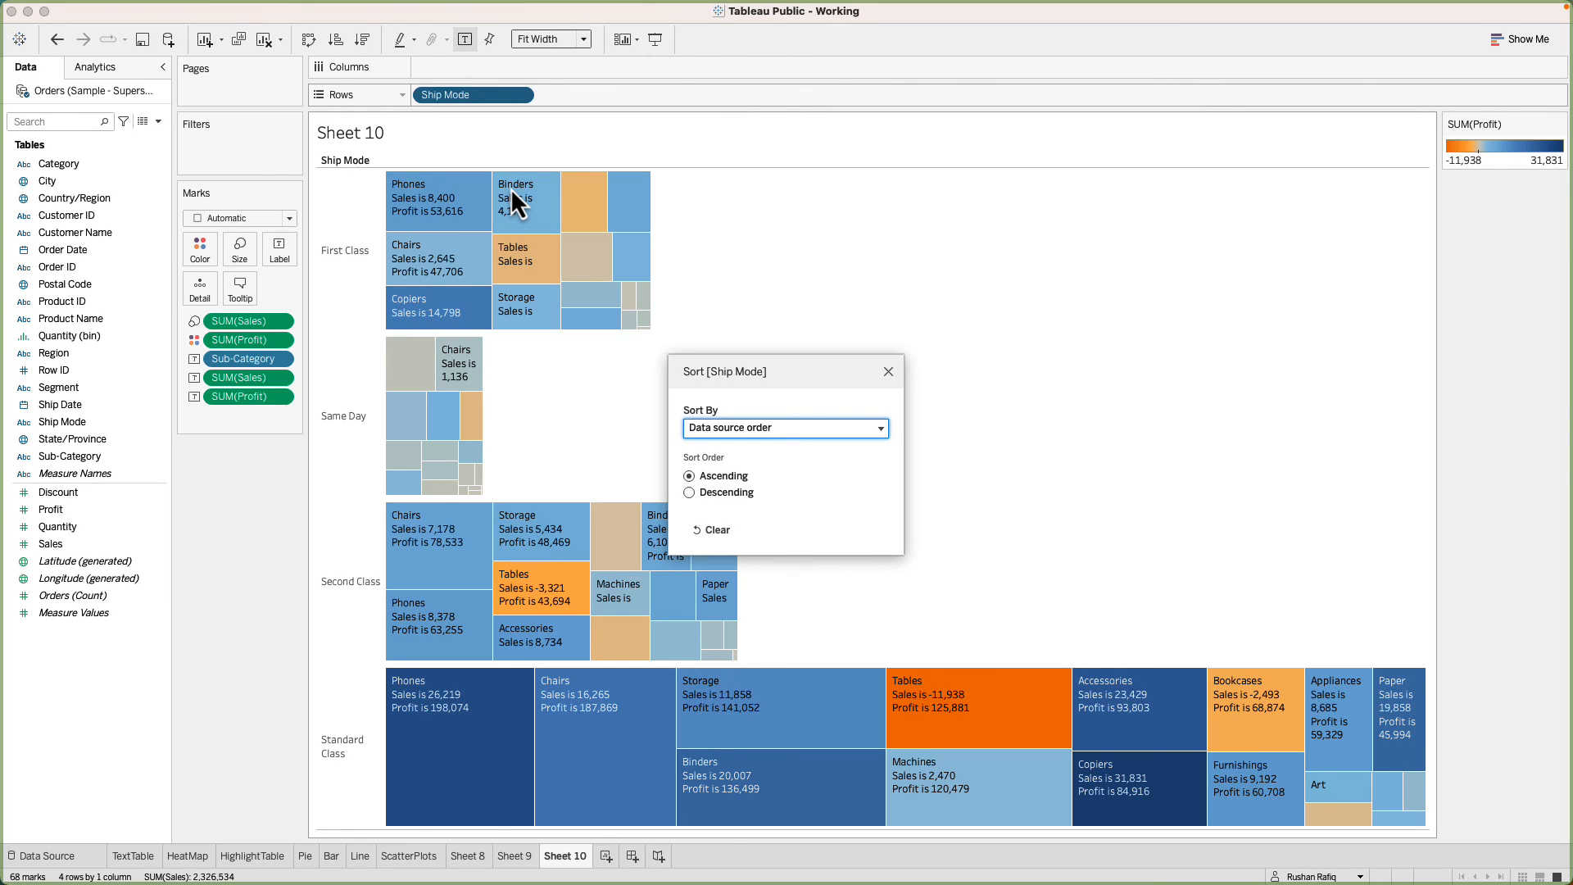
pyautogui.click(813, 434)
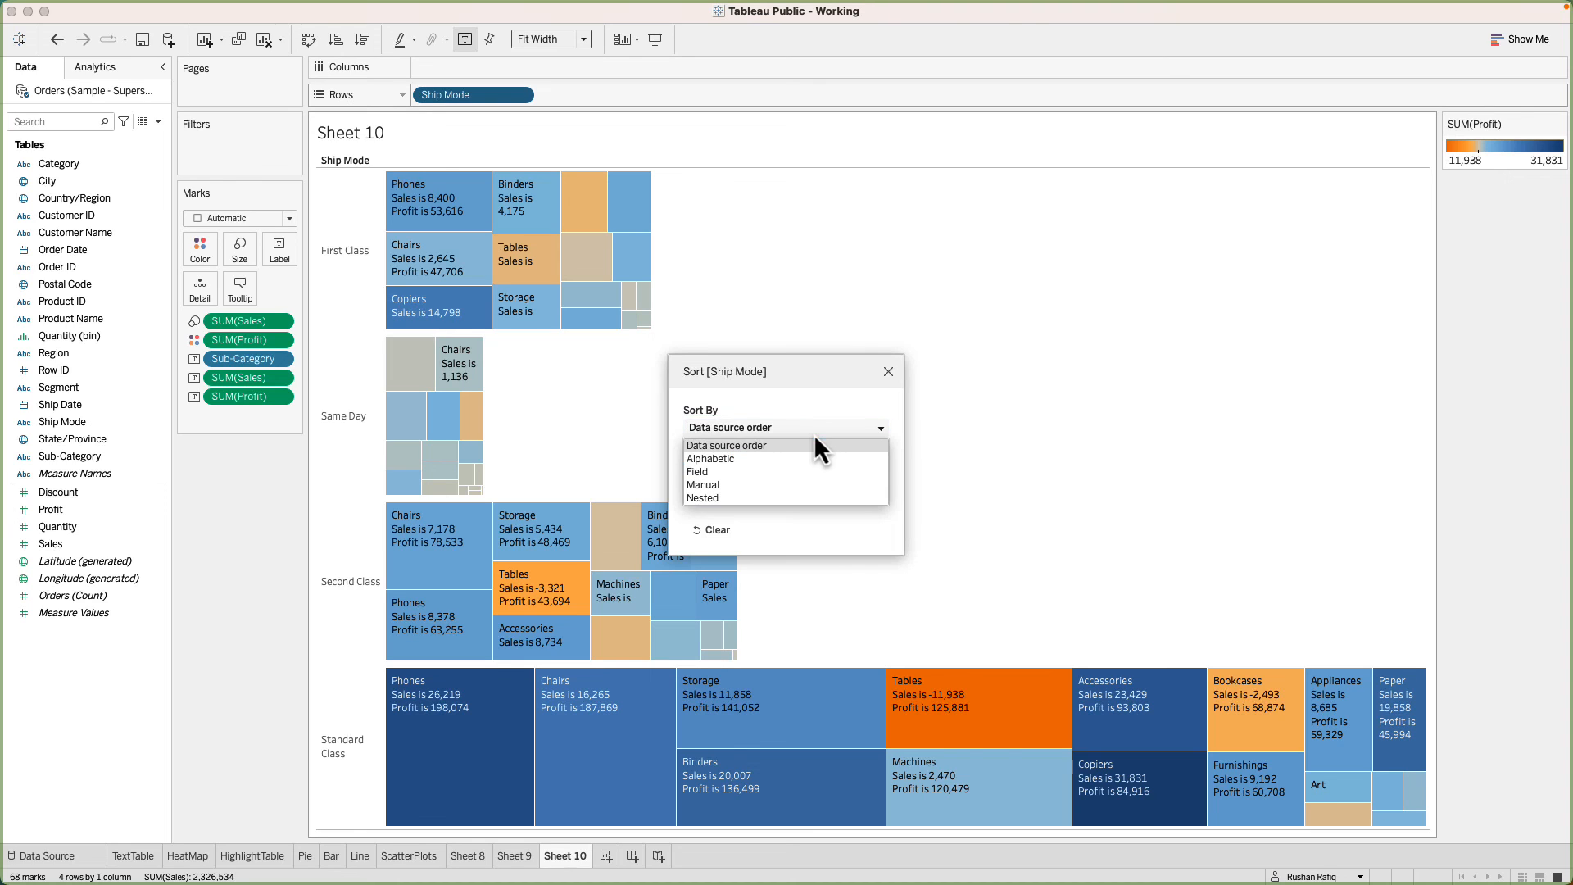
pyautogui.click(804, 470)
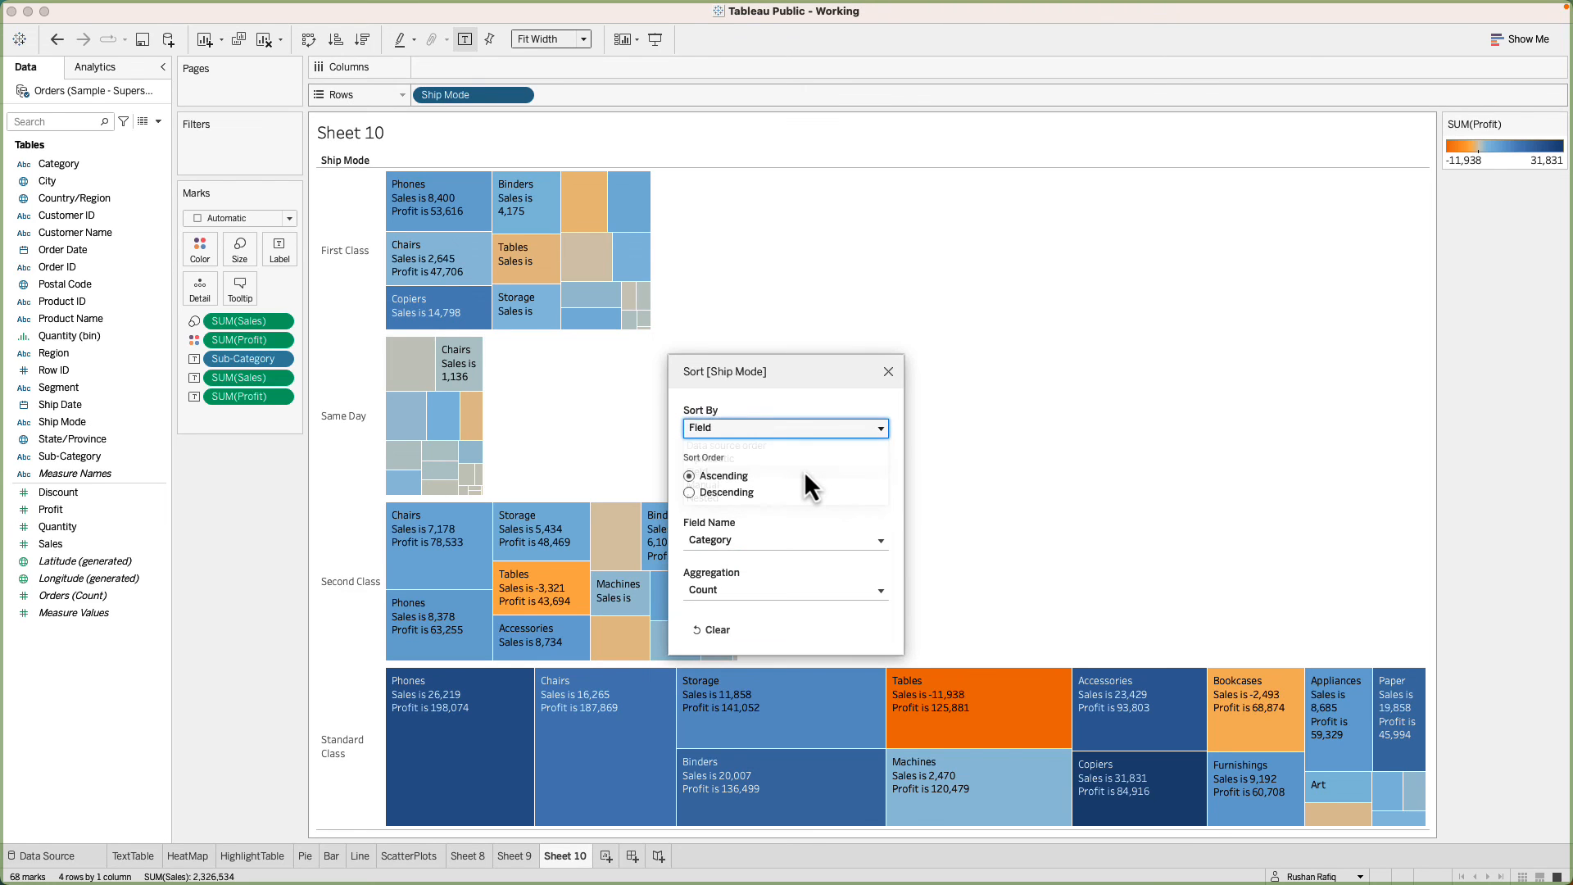
pyautogui.click(761, 538)
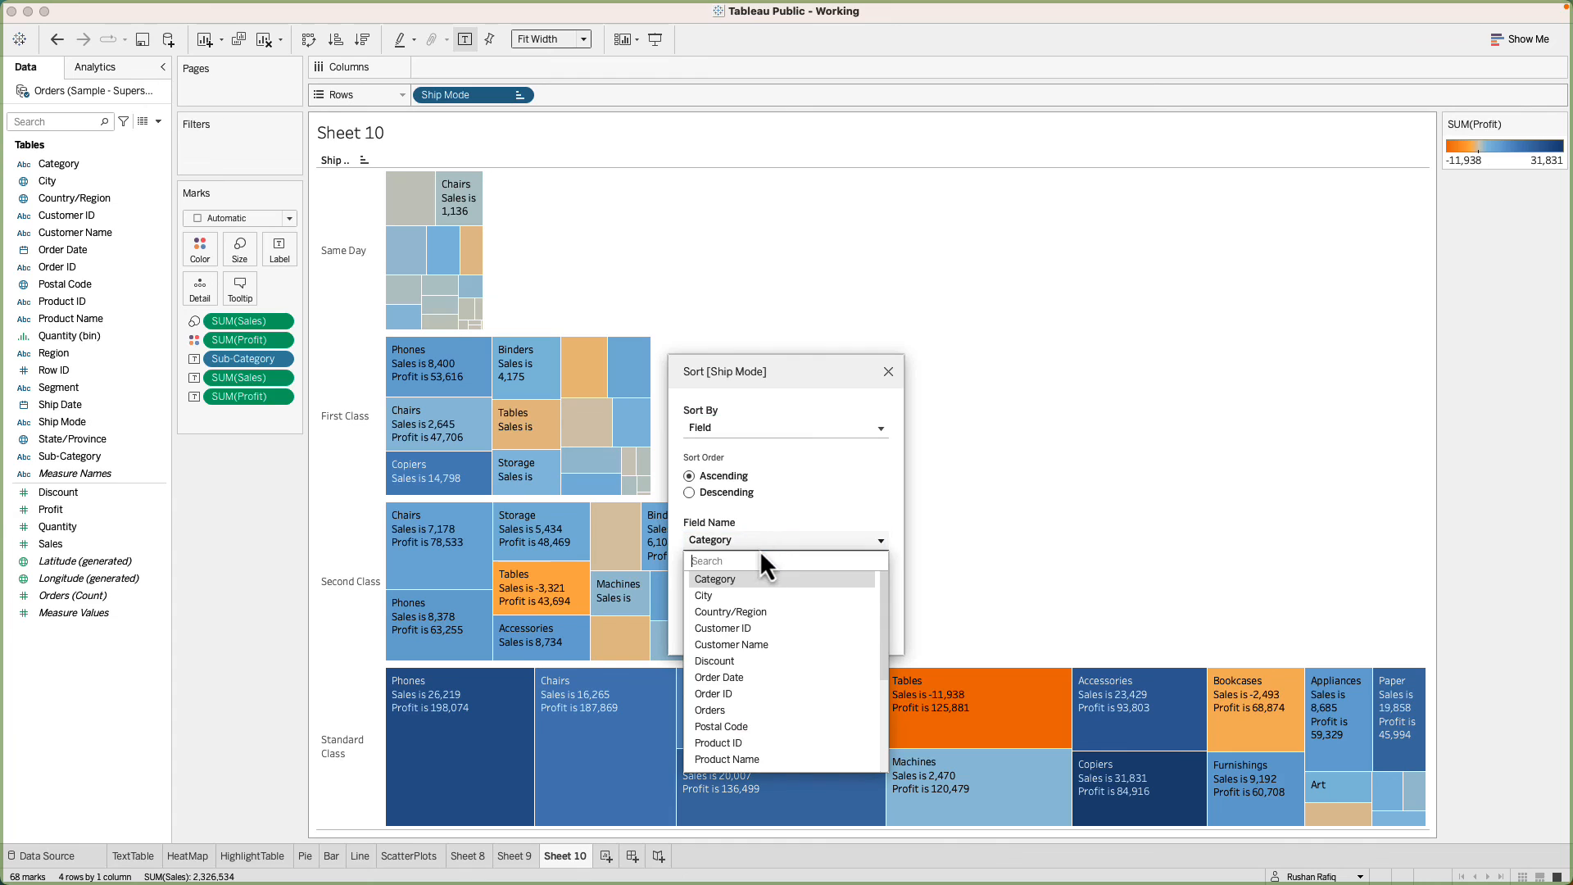
pyautogui.click(756, 535)
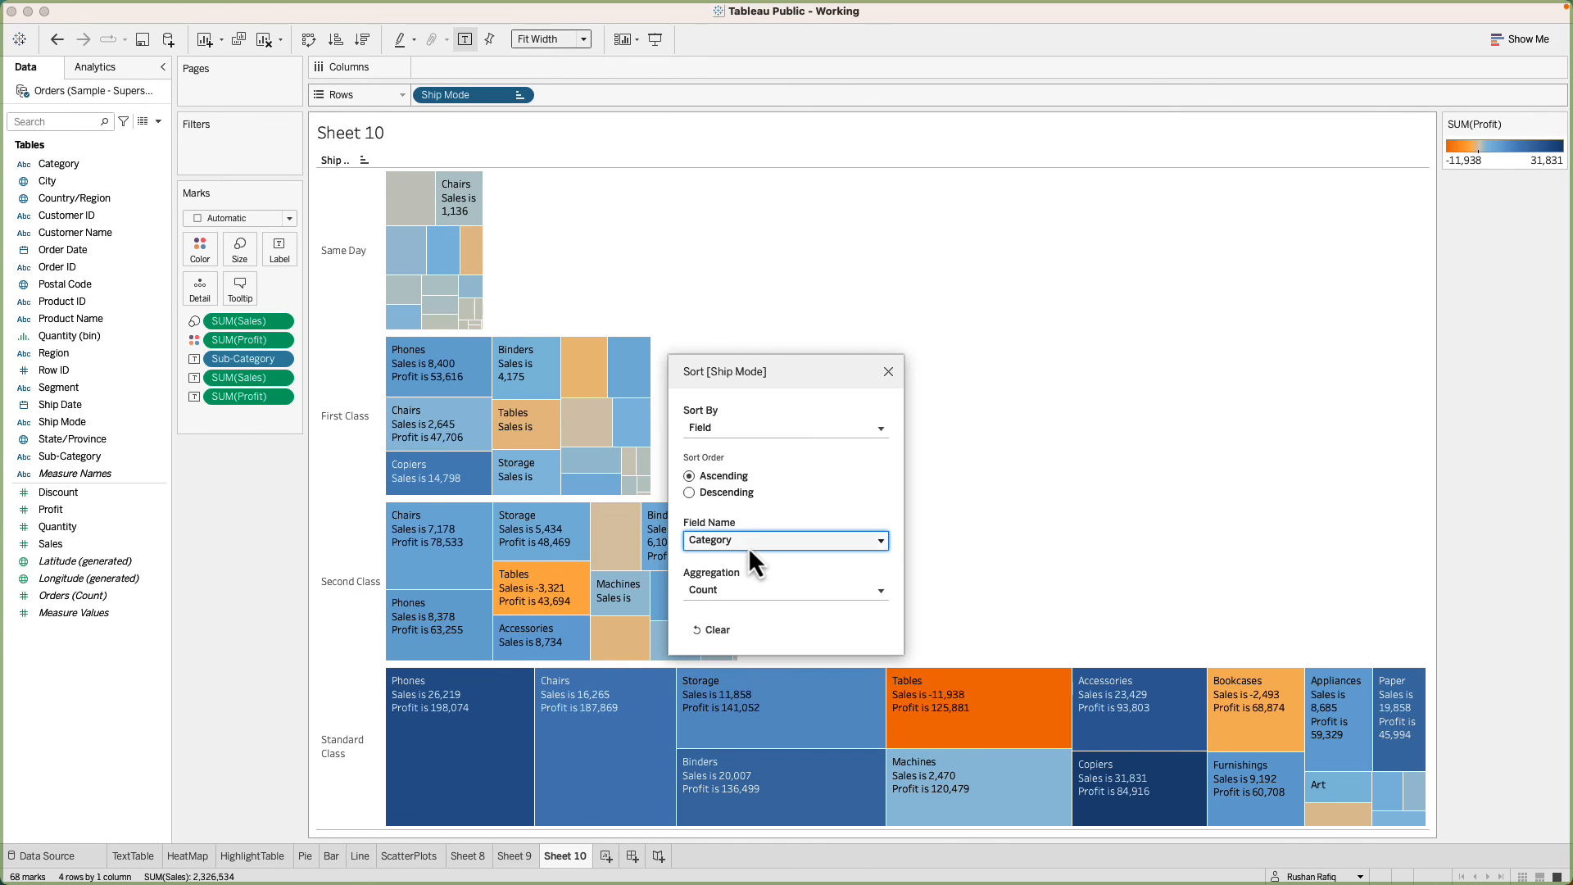
pyautogui.click(749, 545)
pyautogui.scroll(-5, 737, 702)
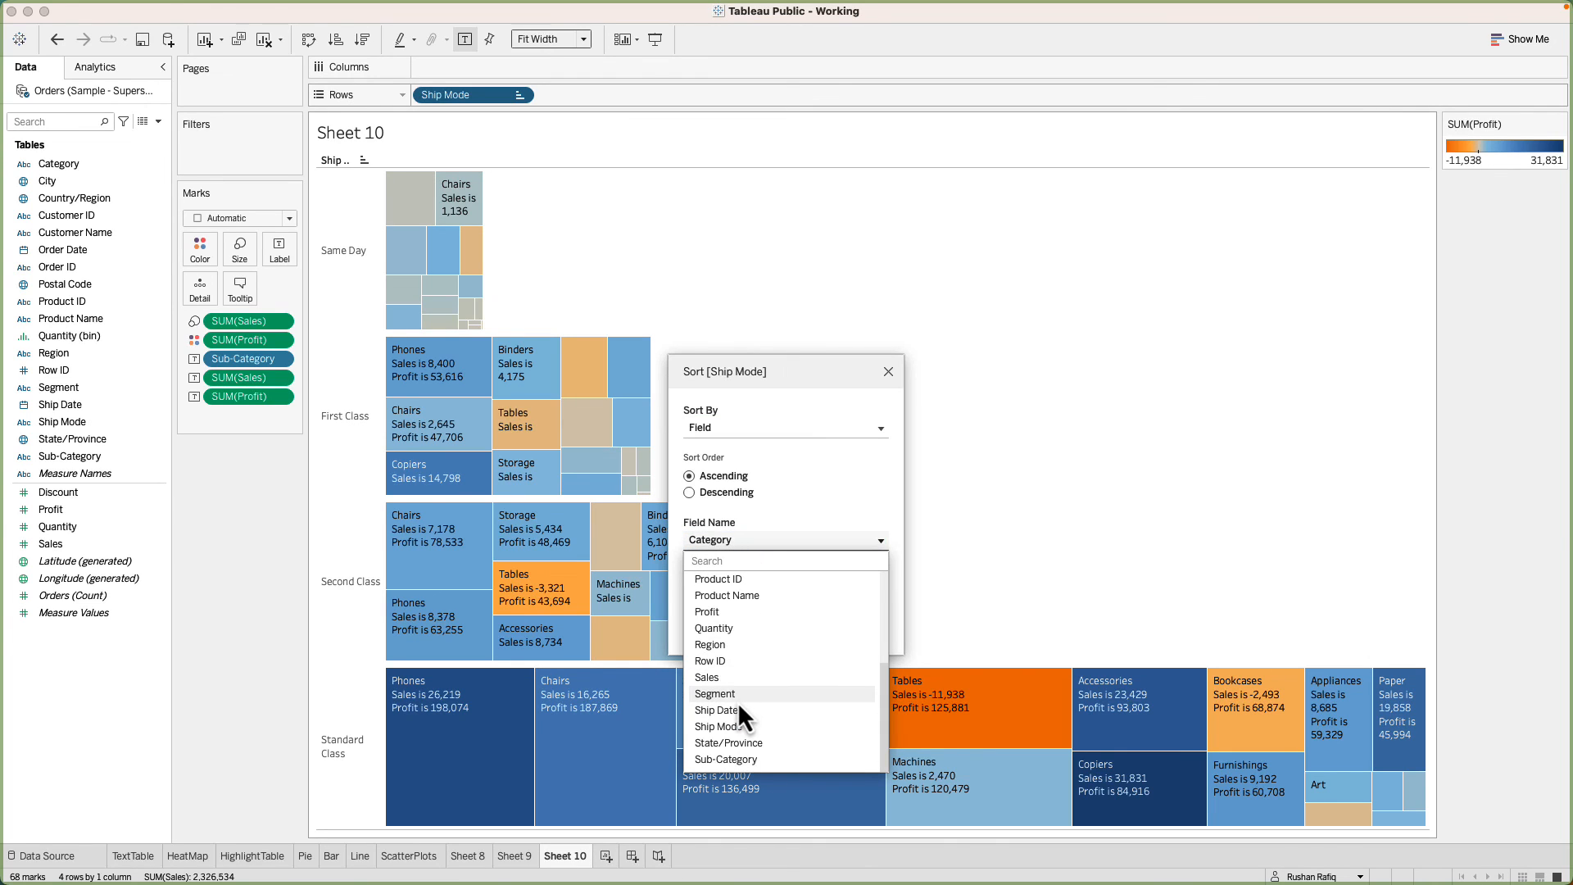
pyautogui.click(738, 679)
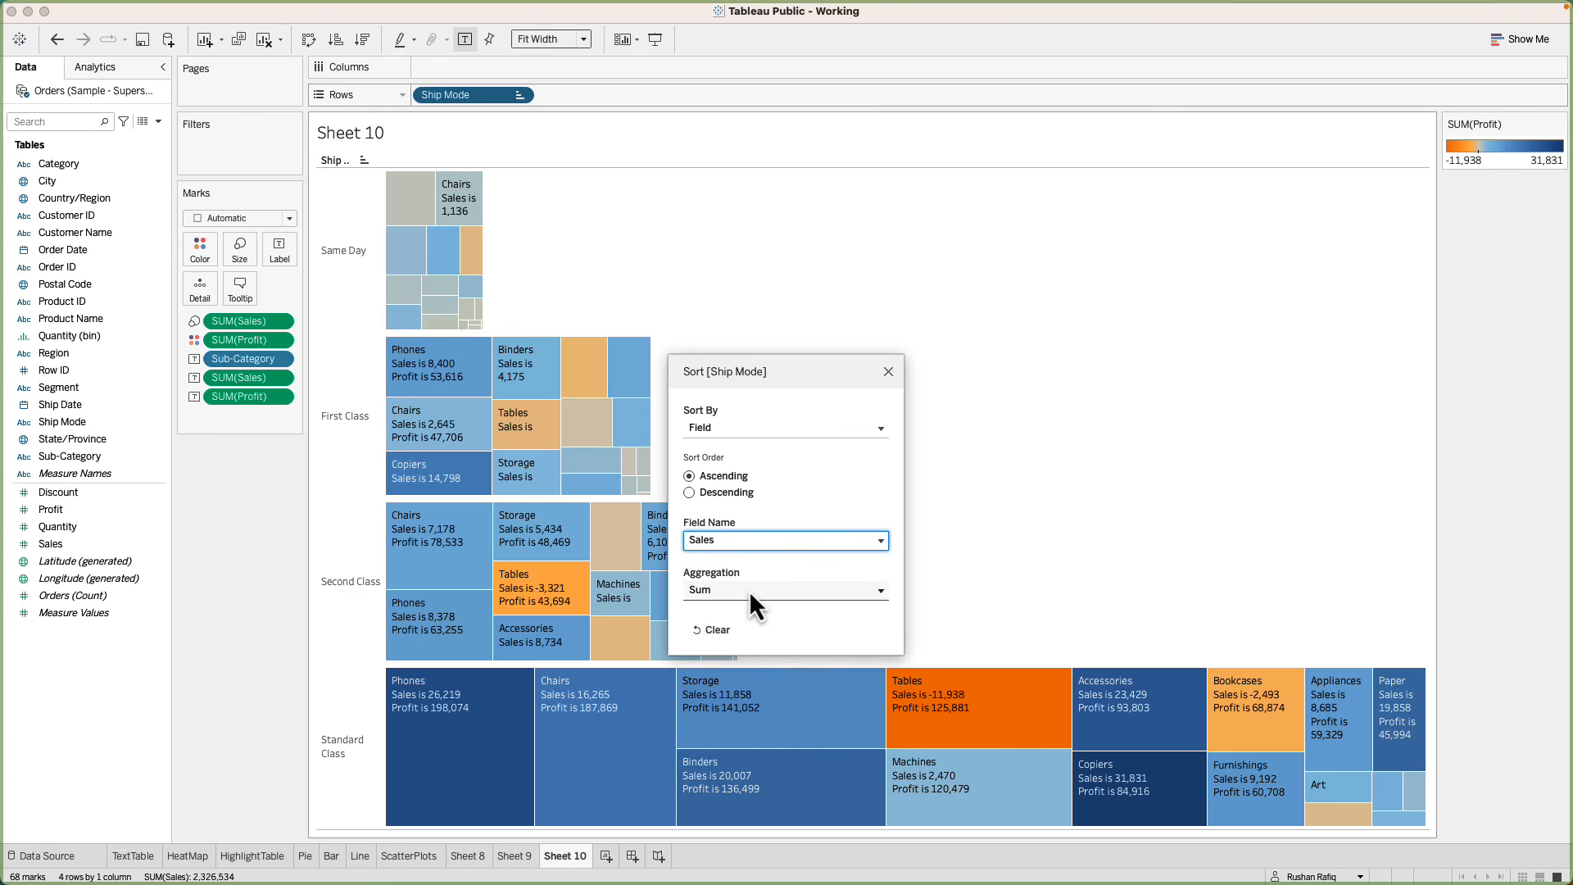
pyautogui.click(689, 492)
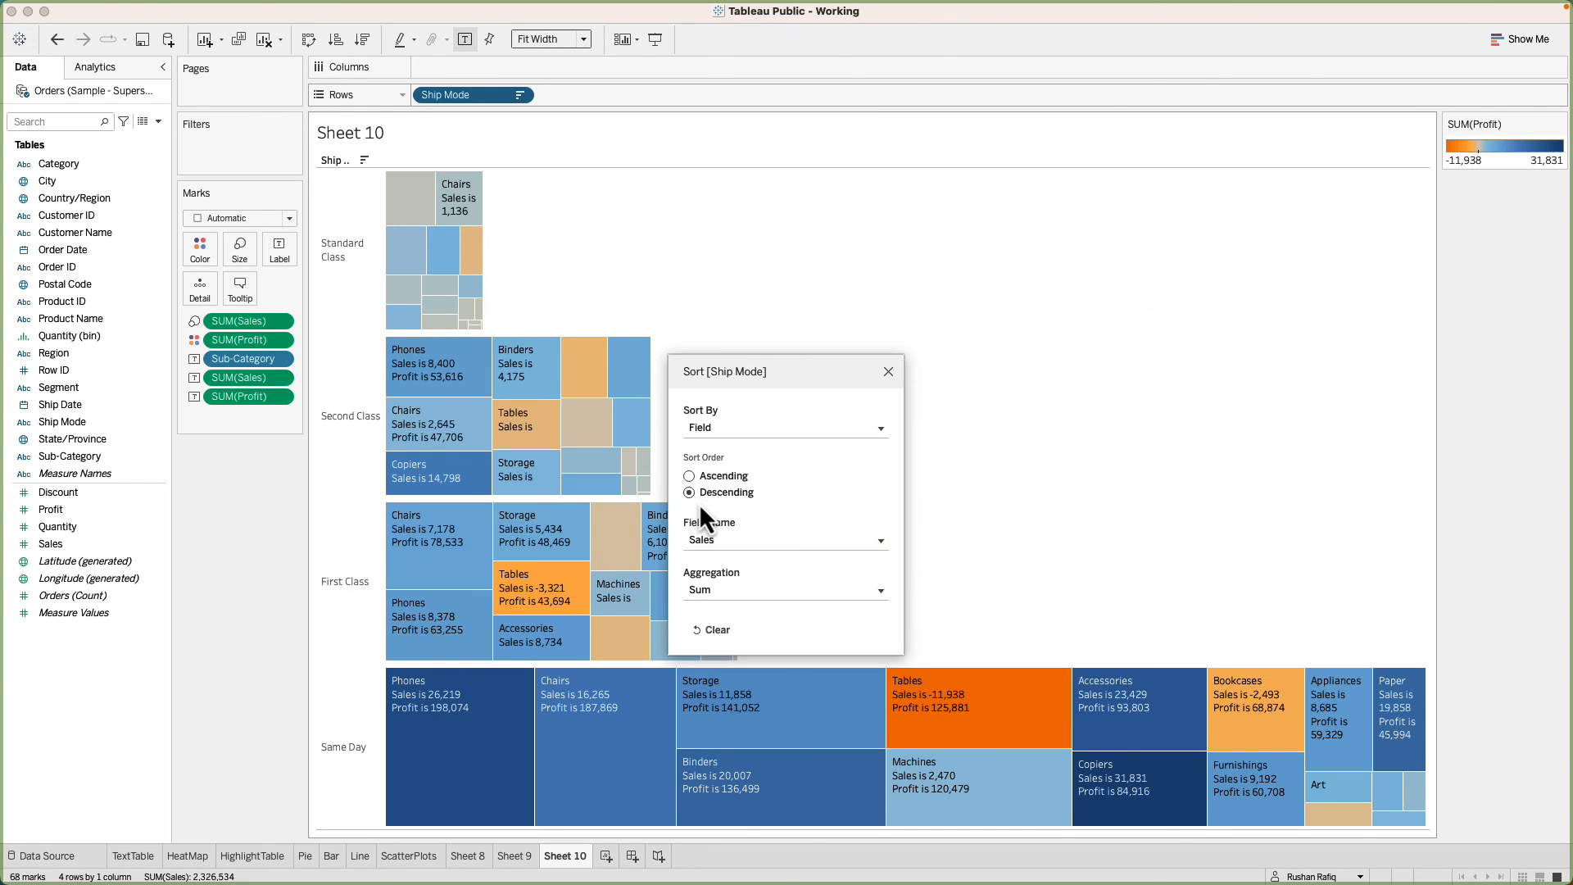
pyautogui.click(982, 472)
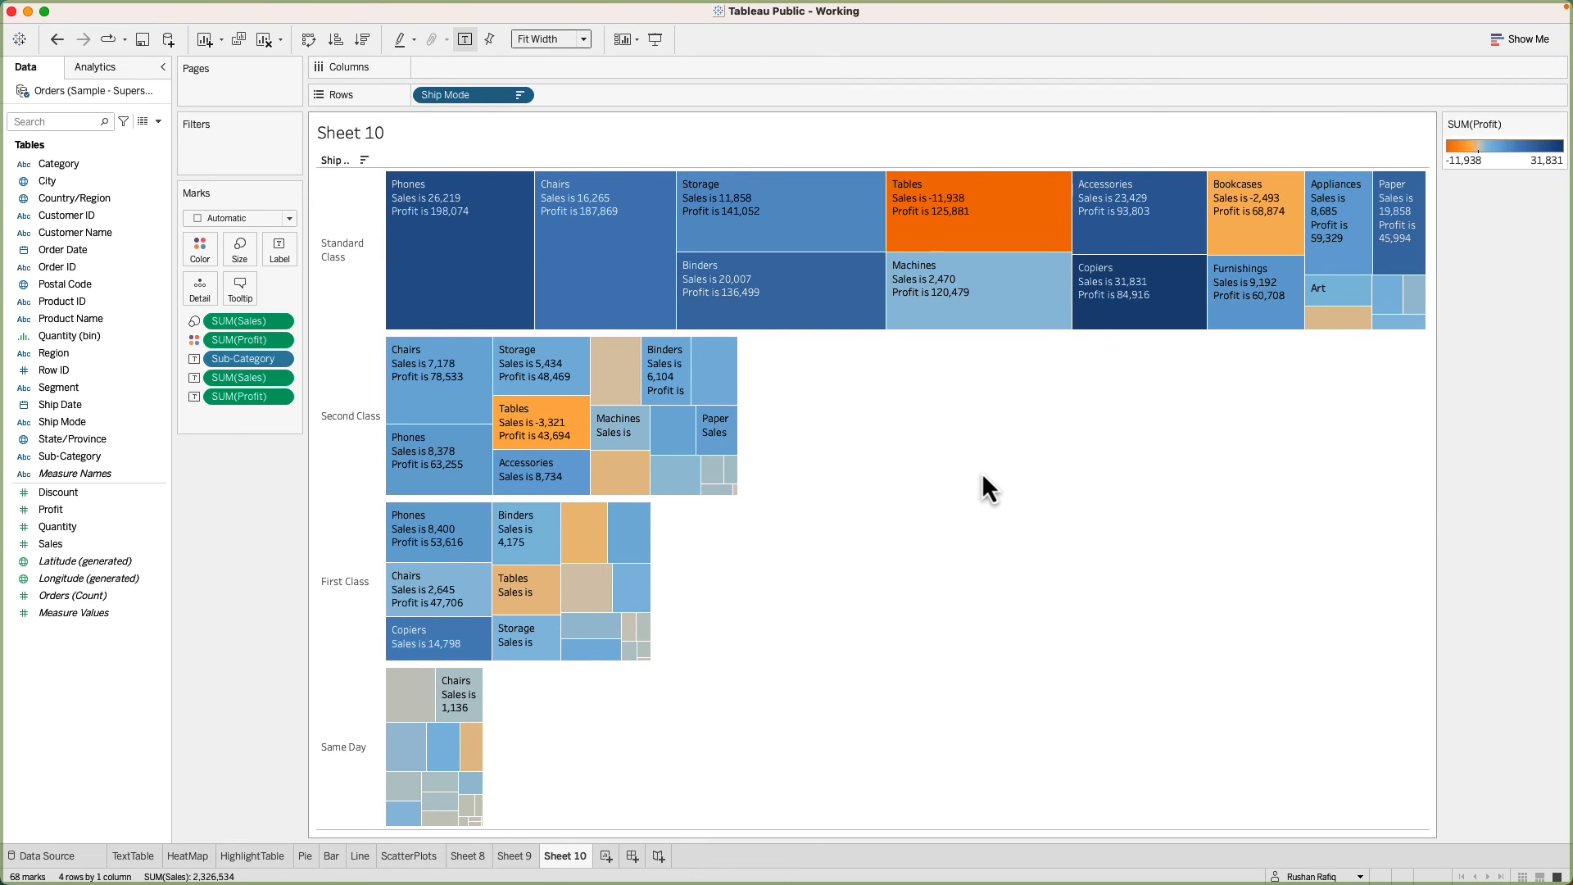